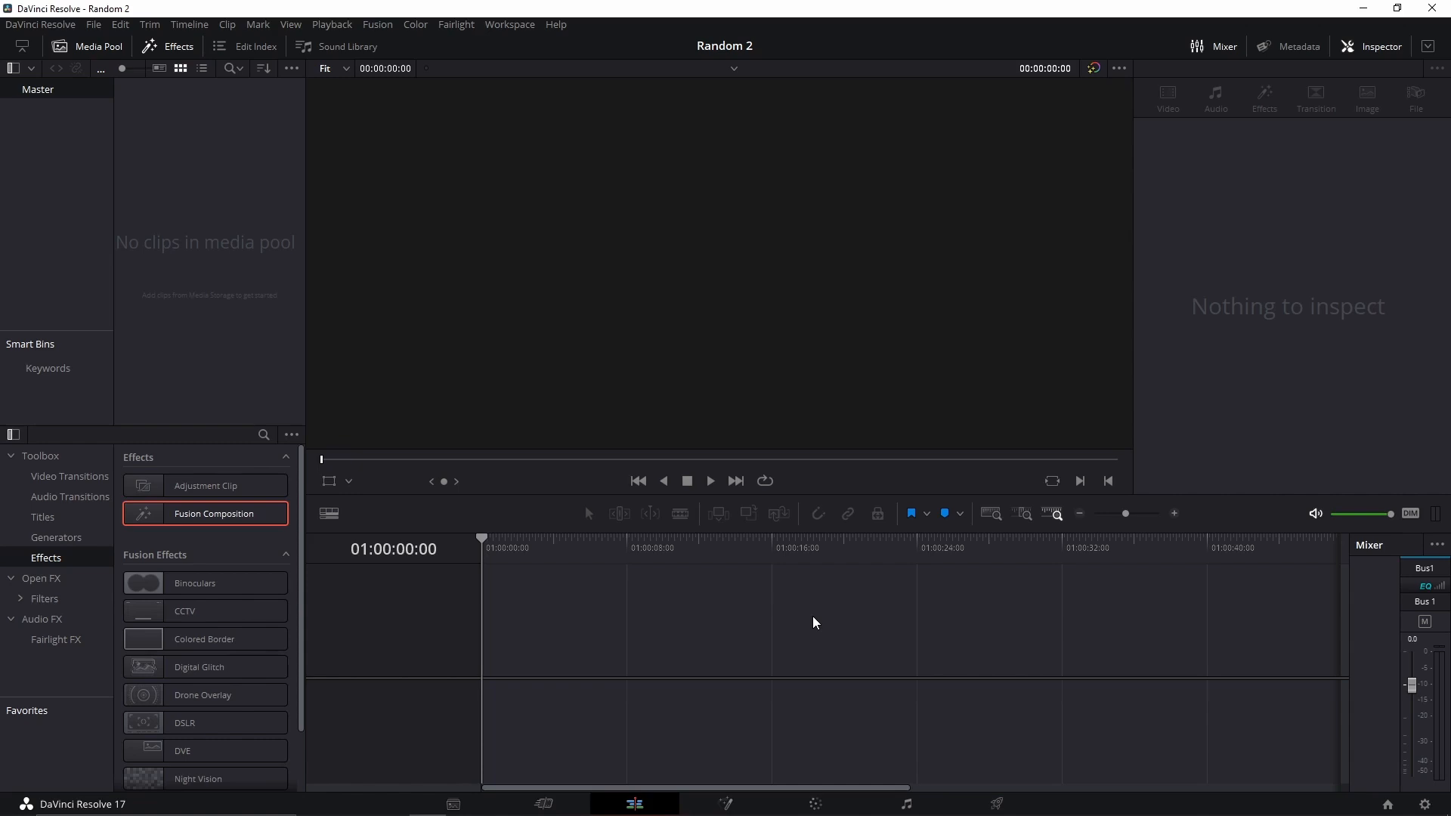
# Create a new empty timeline with custom settings, keeping 1920 x 1080 HD and setting the frame rate to 30 frames per second
pyautogui.rightClick(215, 205)
pyautogui.moveTo(245, 218)
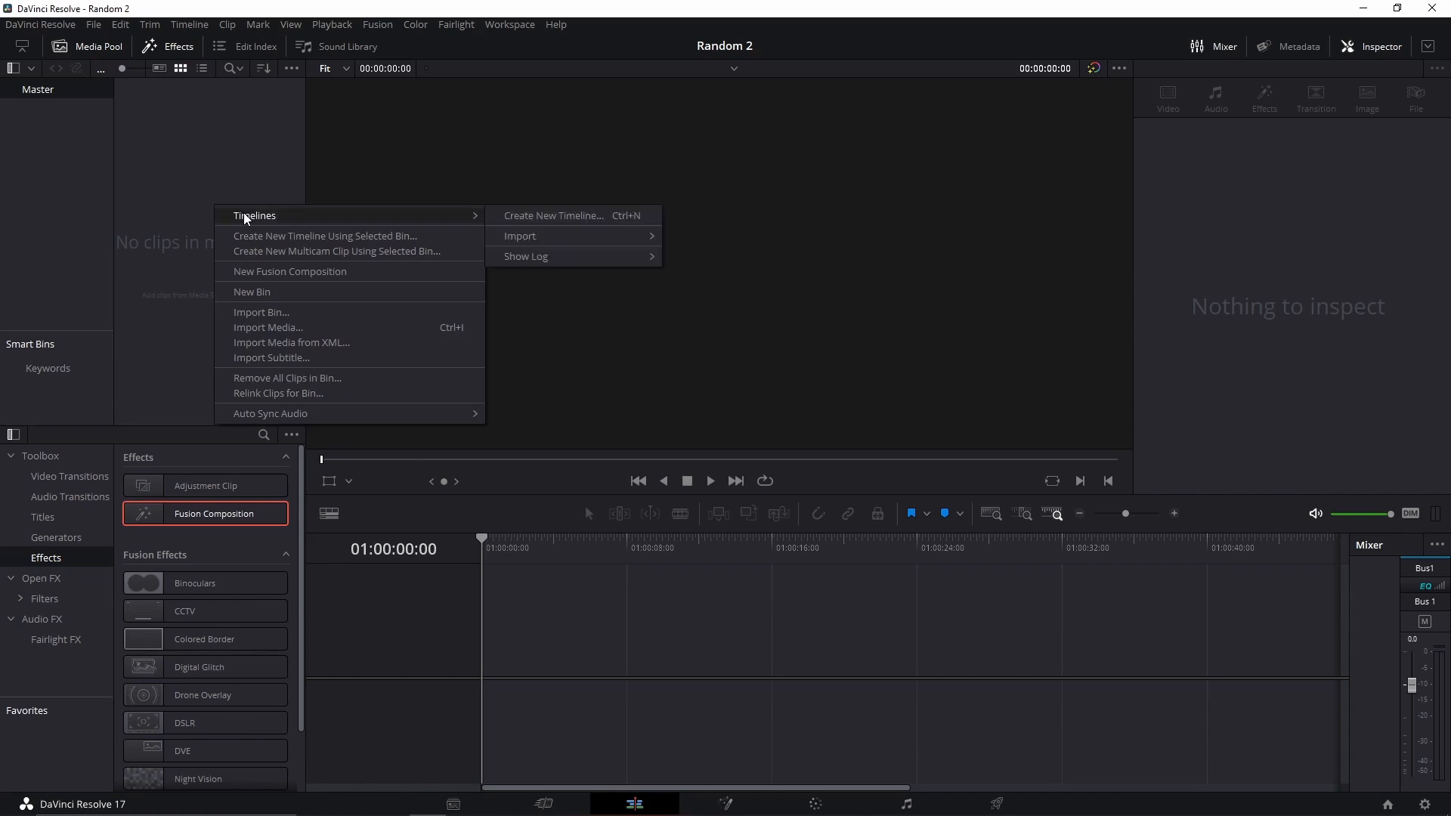
pyautogui.click(573, 218)
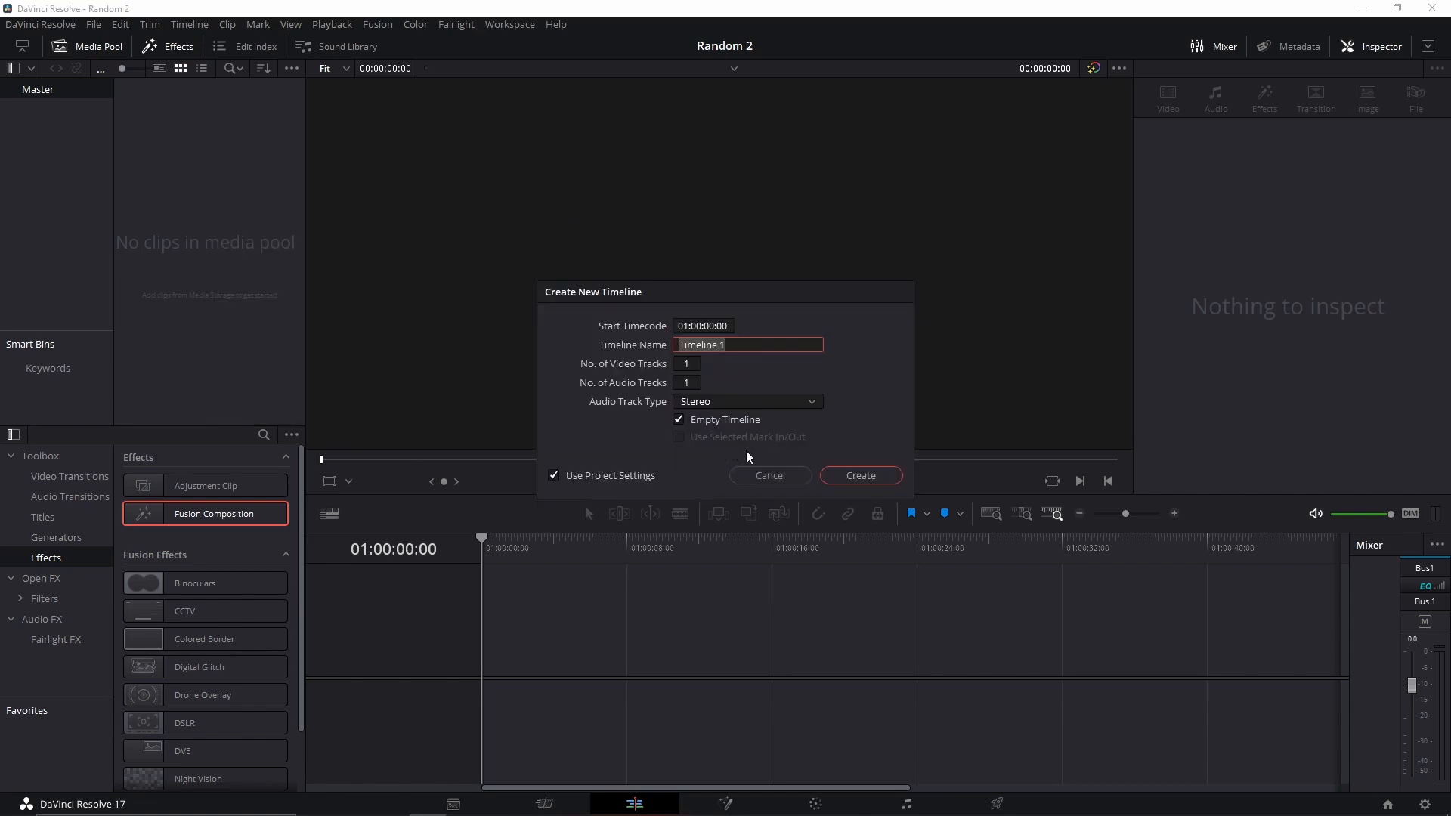
pyautogui.click(554, 476)
pyautogui.click(680, 327)
pyautogui.click(699, 453)
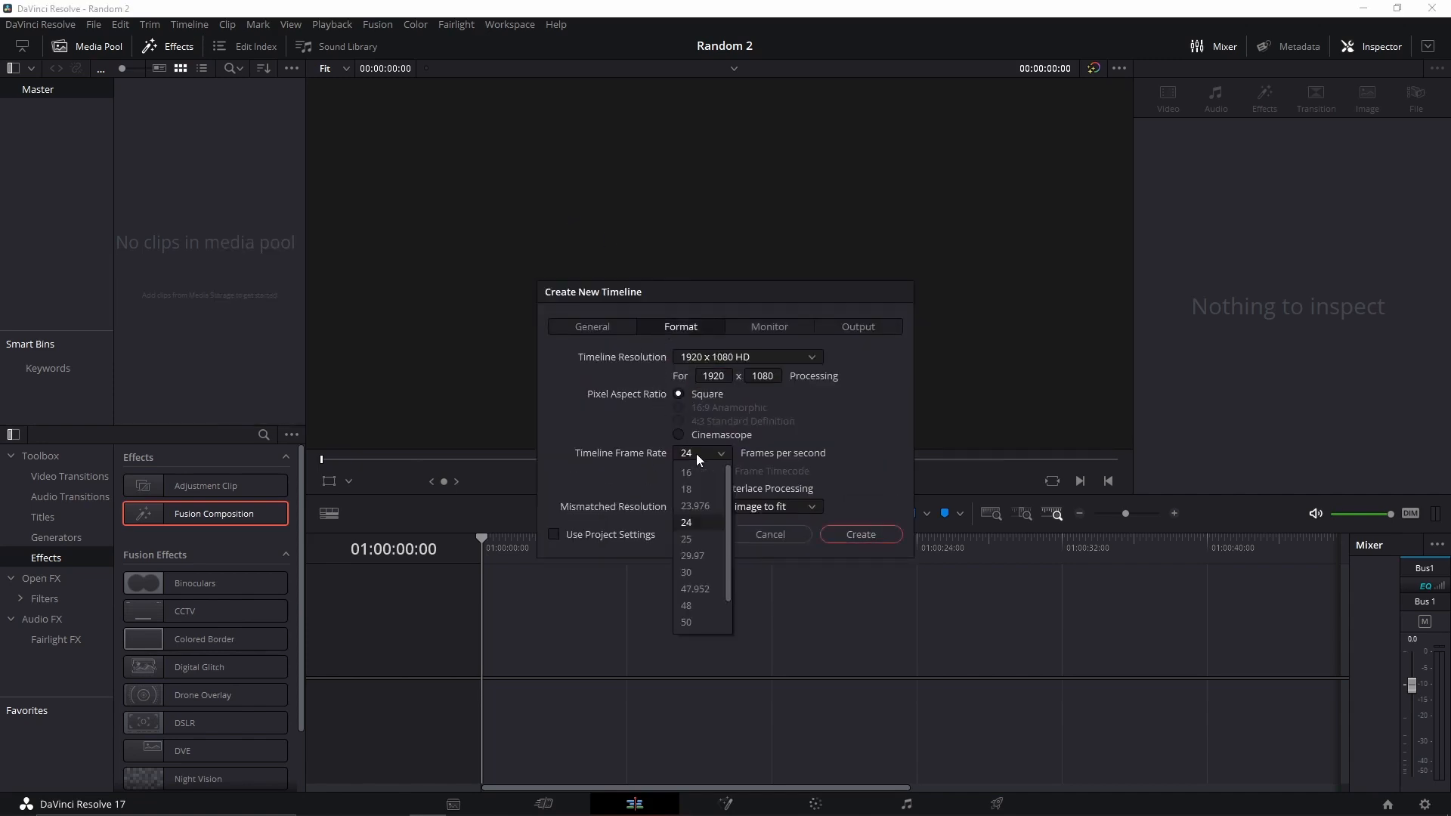
pyautogui.click(691, 589)
pyautogui.click(862, 534)
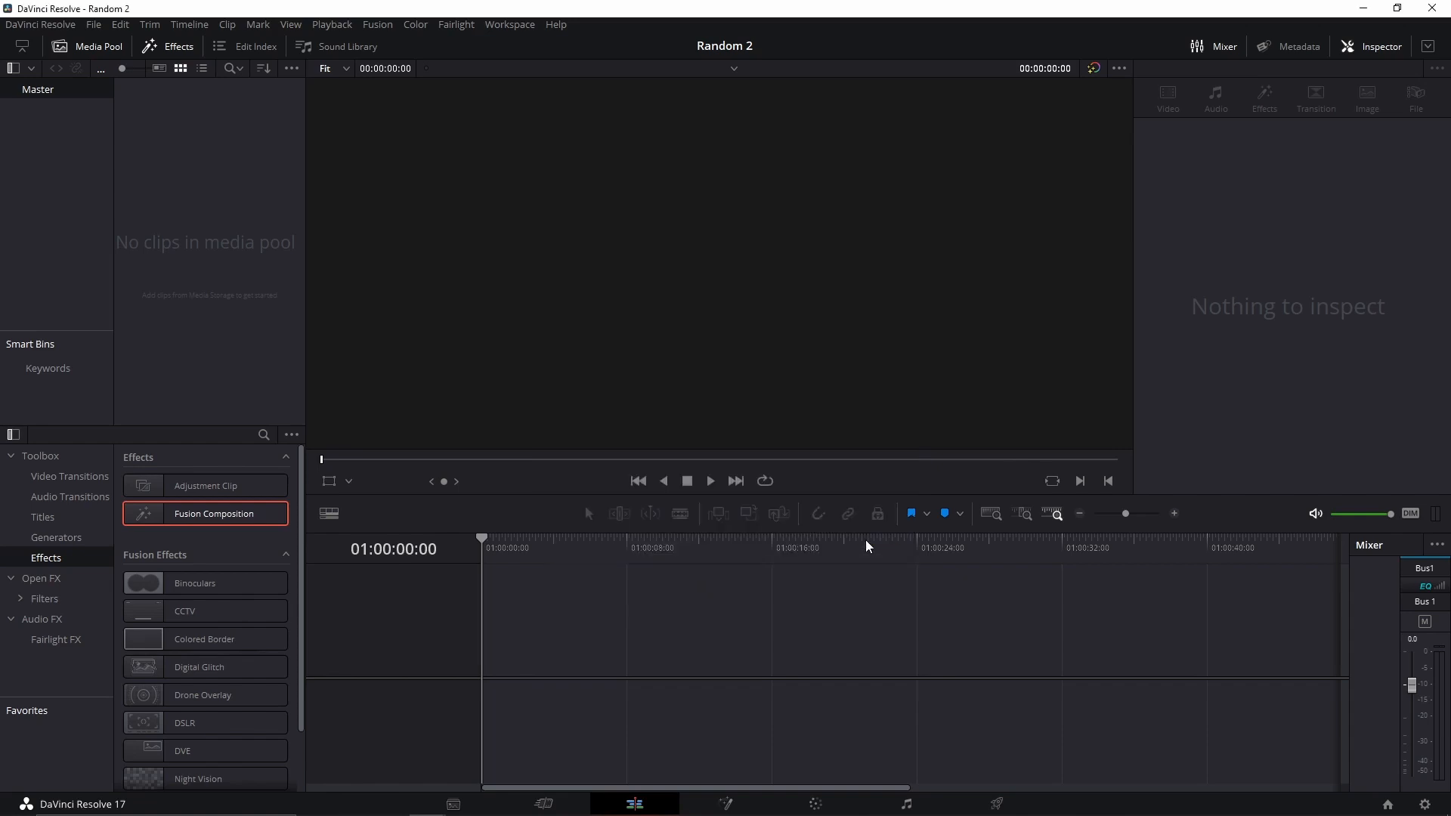
# Add a Fusion Composition at the start of video track V1 and open it on the Fusion page
pyautogui.moveTo(189, 514); pyautogui.dragTo(491, 665)
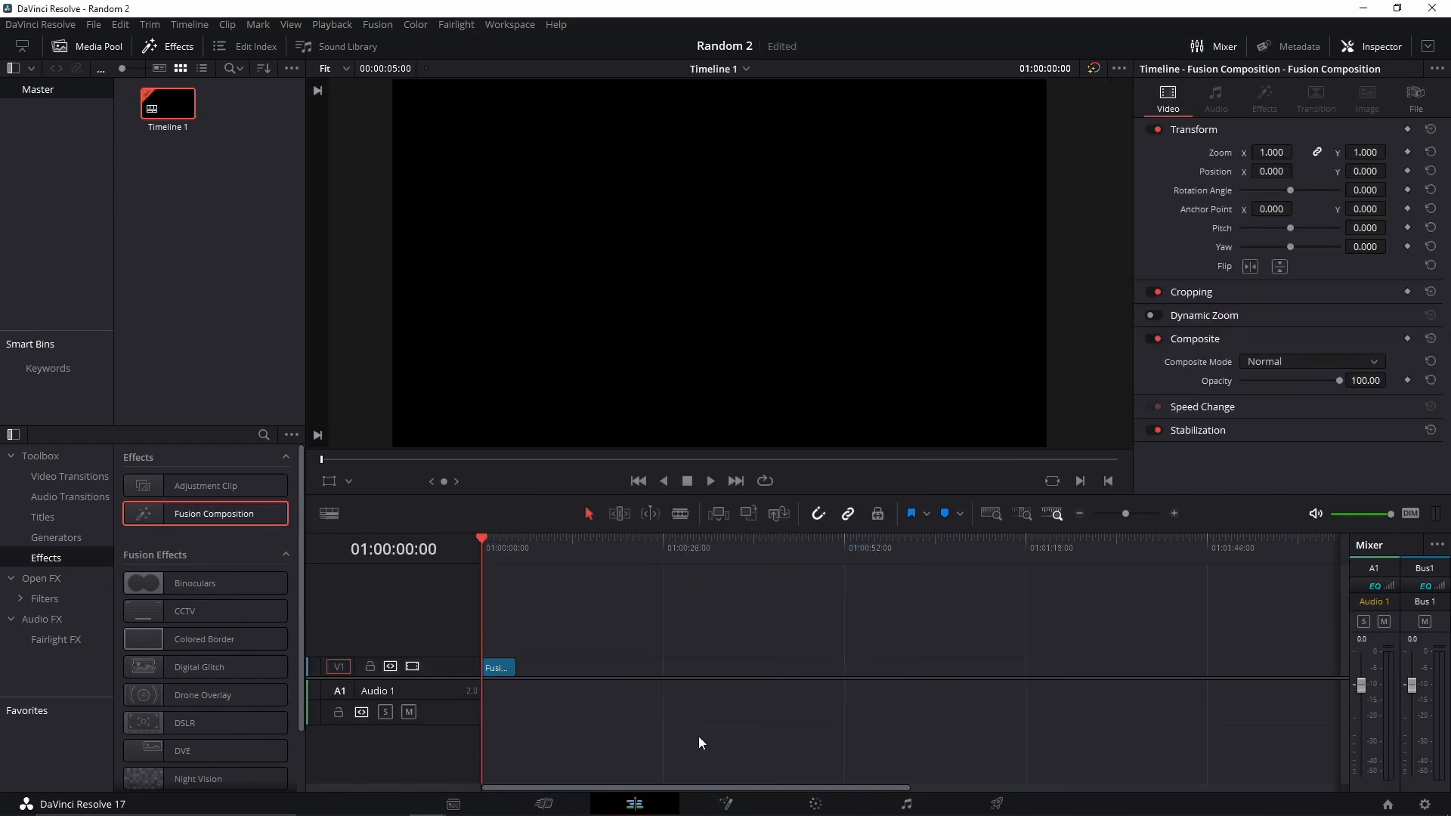
pyautogui.click(727, 806)
# Move the MediaOut1 node away to make room and add a Background node connected to its input
pyautogui.moveTo(392, 659); pyautogui.dragTo(857, 680)
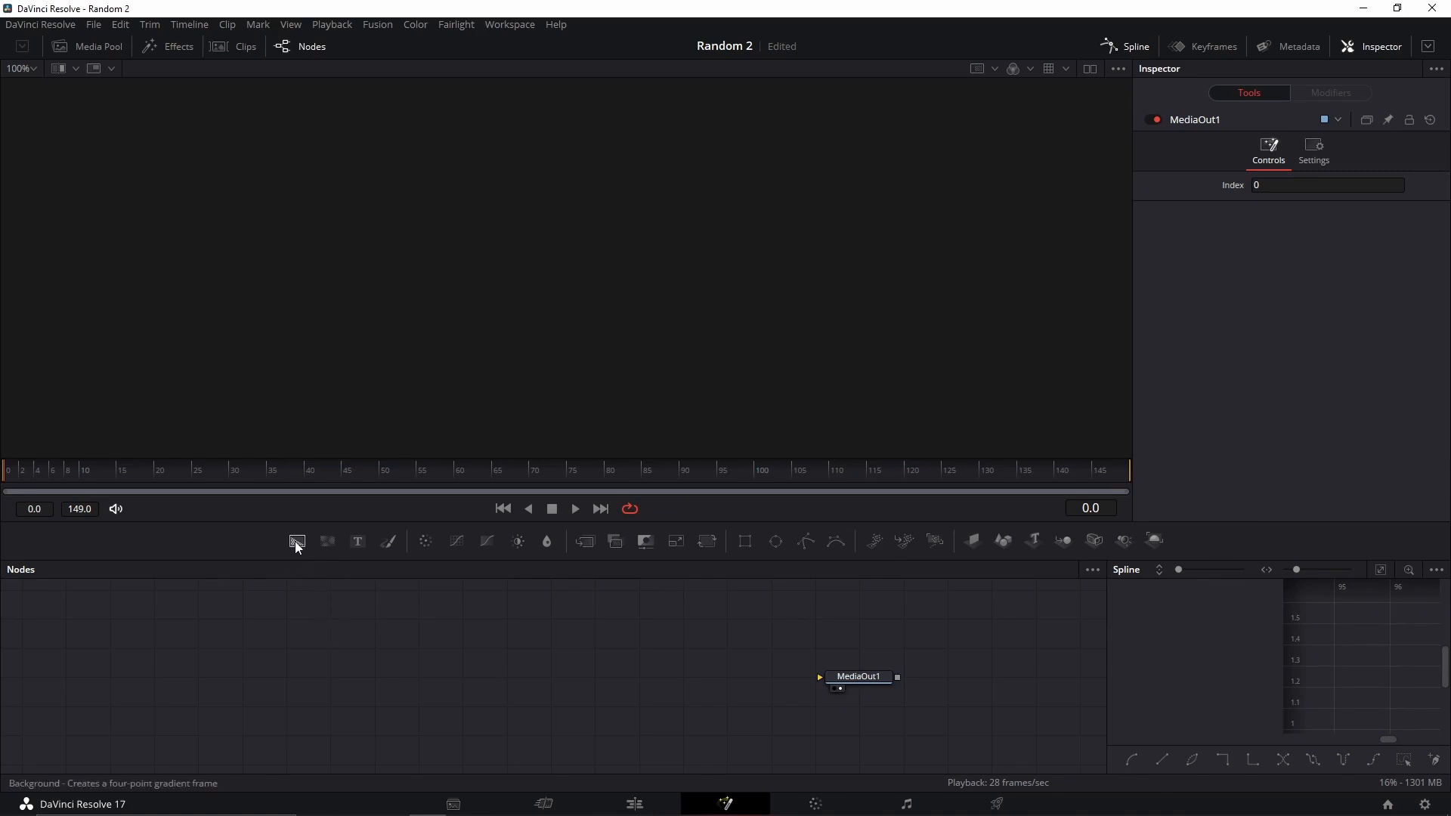
pyautogui.moveTo(297, 541); pyautogui.dragTo(858, 682)
pyautogui.moveTo(342, 614); pyautogui.dragTo(337, 646)
# Build a separate branch with a second Background, a Text+ node merged over it, and a further Merge node at its end
pyautogui.moveTo(298, 543); pyautogui.dragTo(285, 627)
pyautogui.moveTo(417, 633); pyautogui.dragTo(509, 638)
pyautogui.click(587, 543)
pyautogui.moveTo(358, 541); pyautogui.dragTo(309, 640)
pyautogui.click(280, 638)
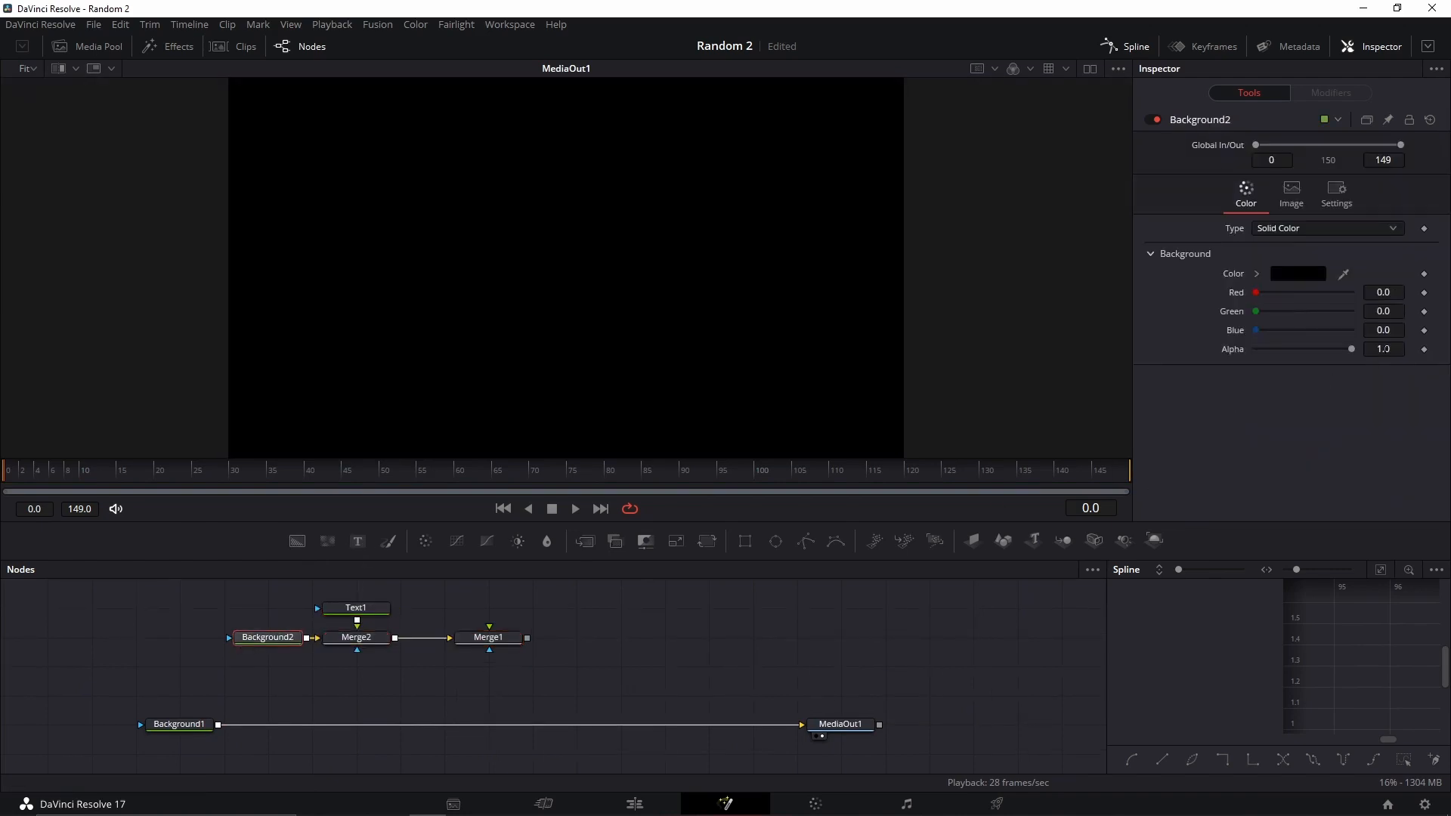
# Set the Text1 node's text to RANDOM and merge the Merge1 branch over Background1 ahead of MediaOut1
pyautogui.click(356, 608)
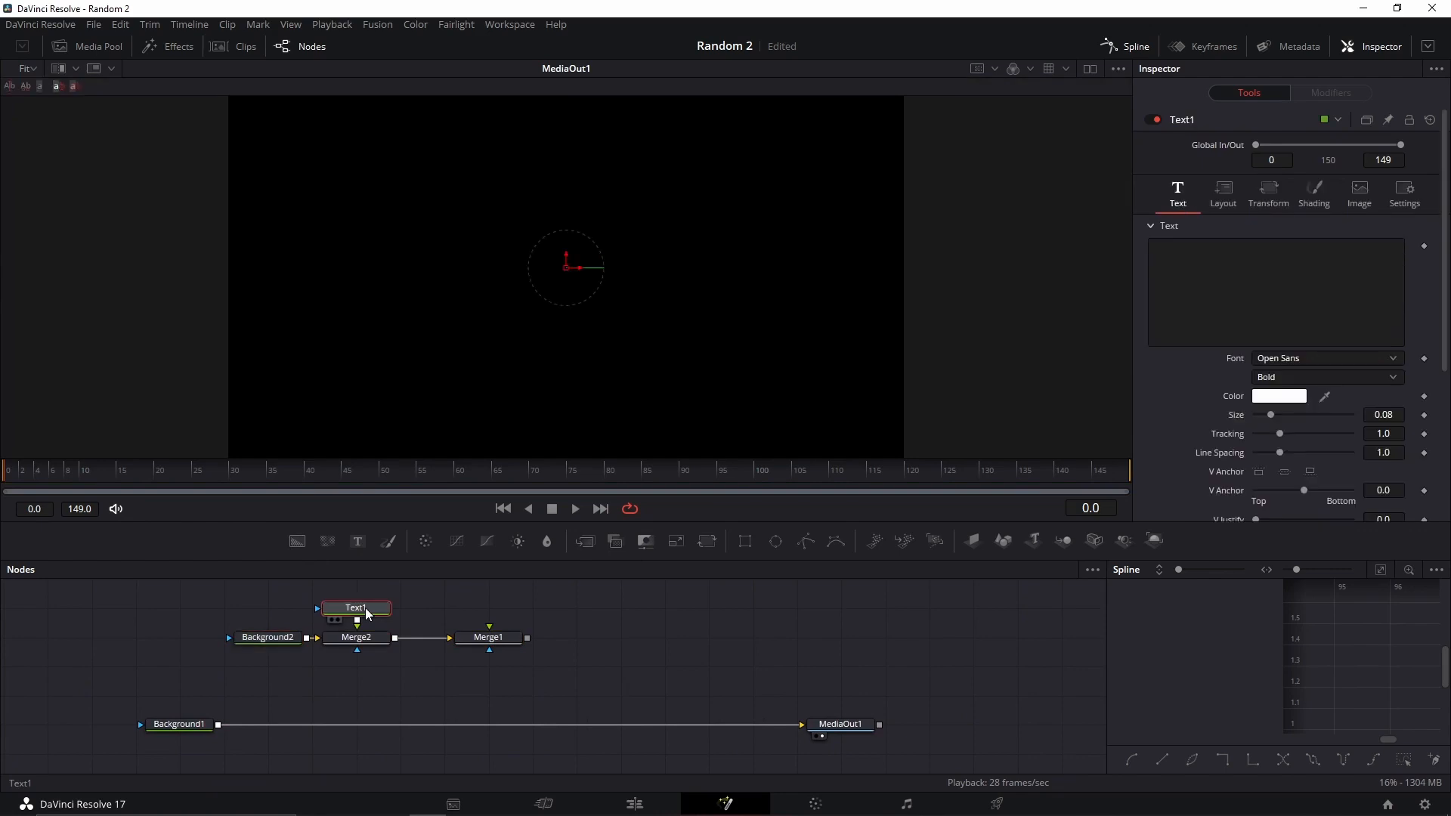
pyautogui.click(1264, 274)
pyautogui.write('RANDOM')
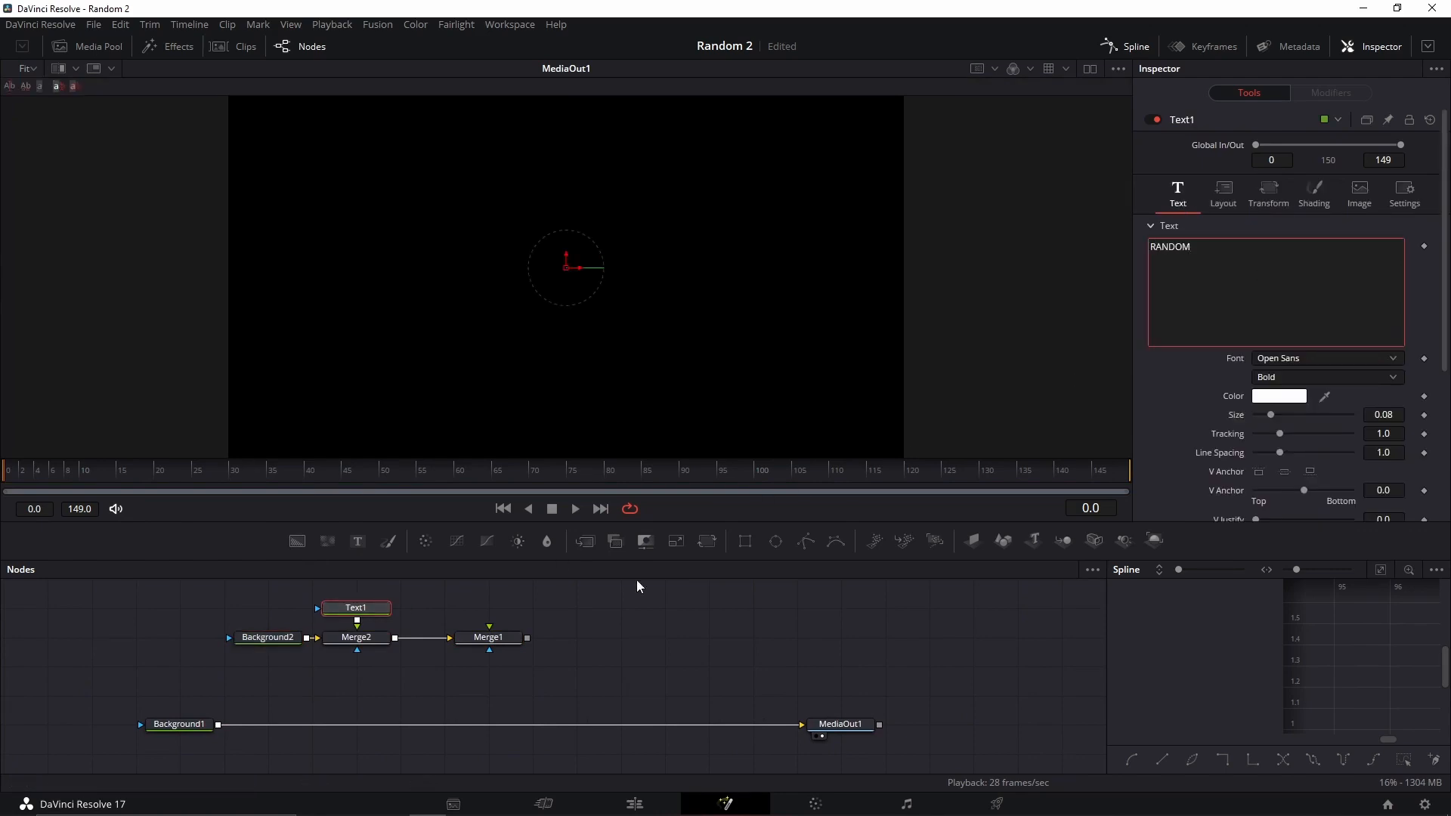
pyautogui.moveTo(527, 638); pyautogui.dragTo(218, 725)
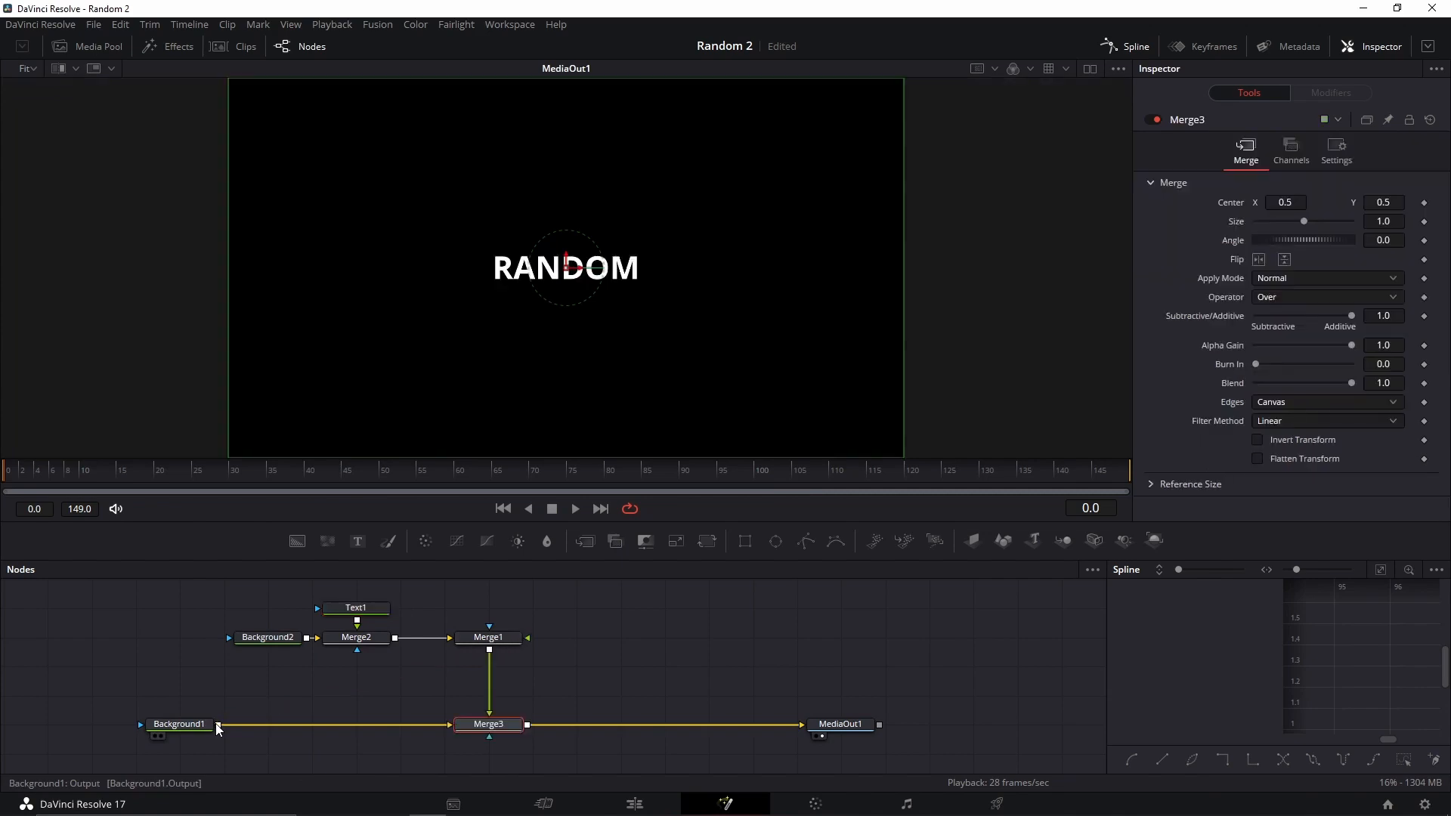
# Increase the RANDOM text's size in the Text1 node to about 0.1137
pyautogui.click(482, 637)
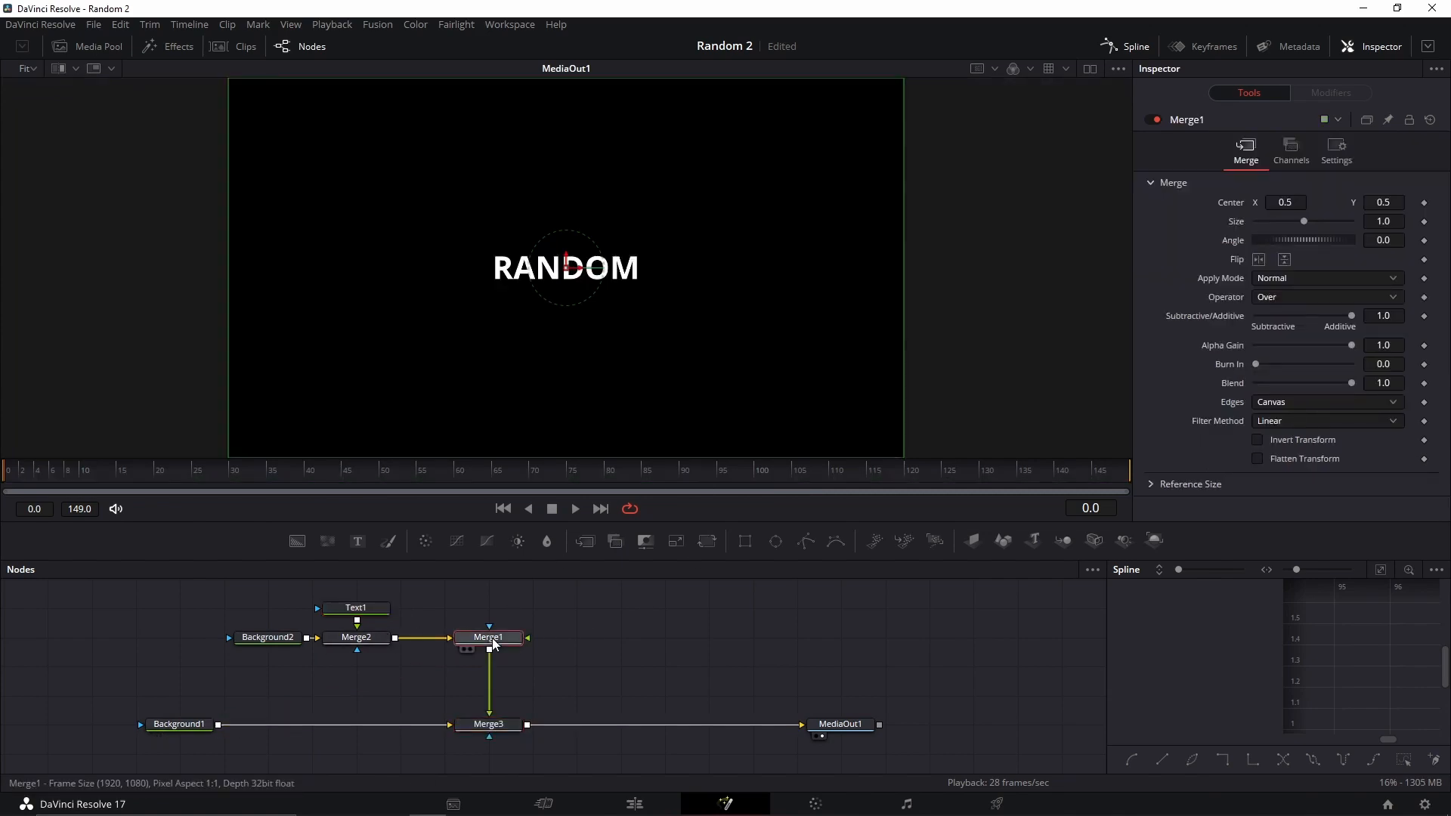
pyautogui.click(362, 607)
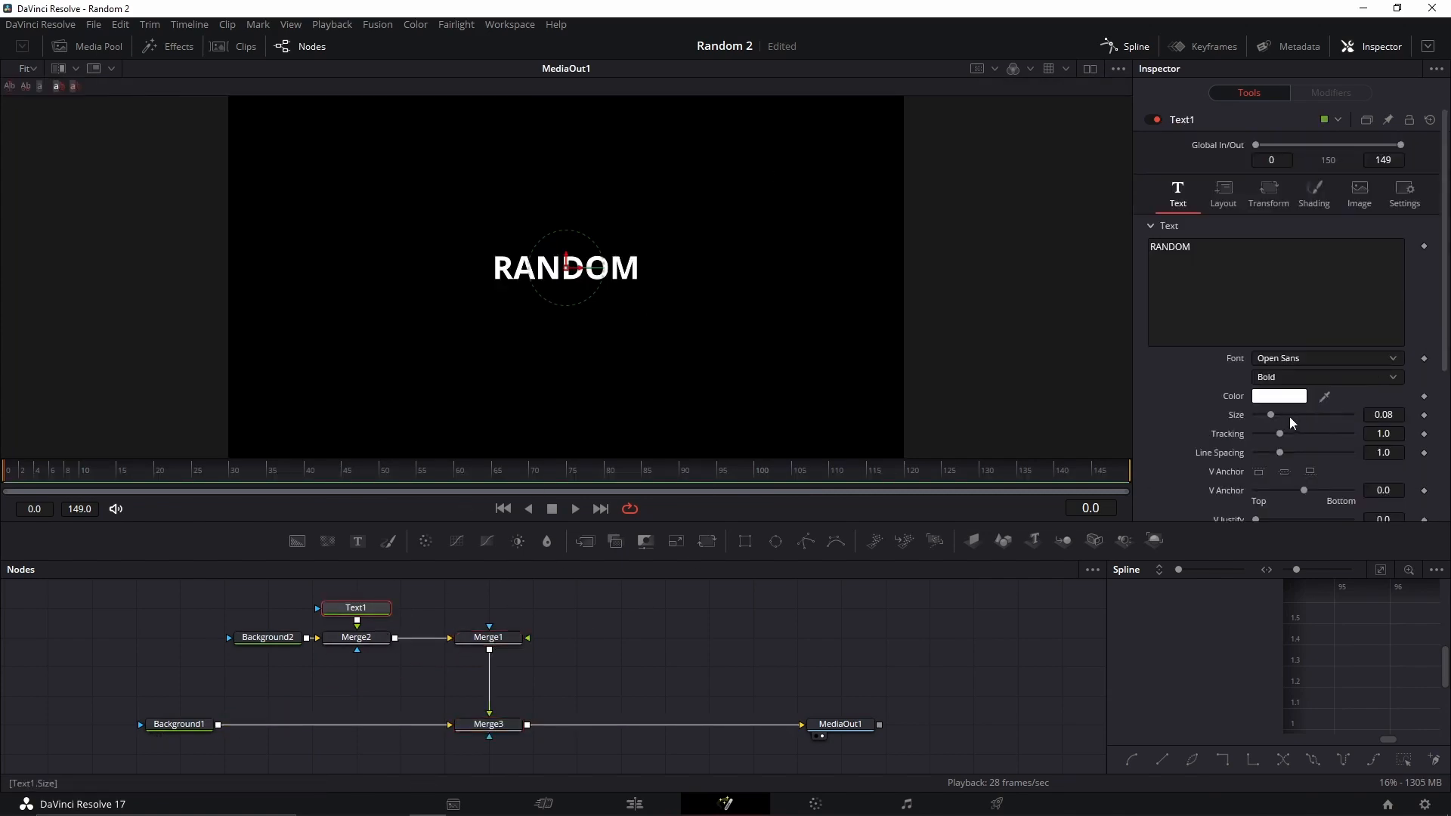
pyautogui.moveTo(1384, 415); pyautogui.dragTo(1410, 415)
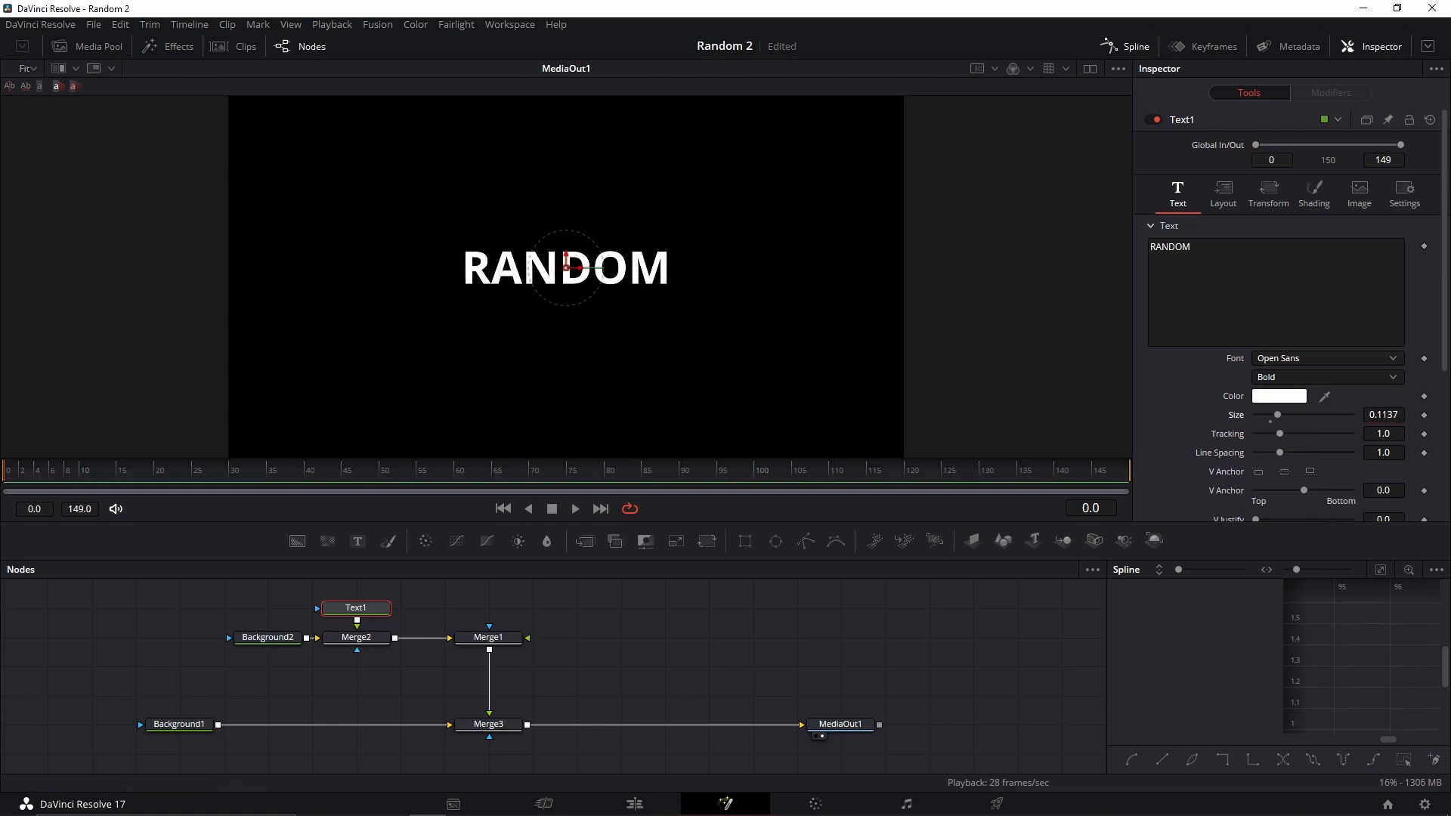
# Insert a Transform node directly after Merge1, try out its Size control and reset the size to default
pyautogui.click(495, 641)
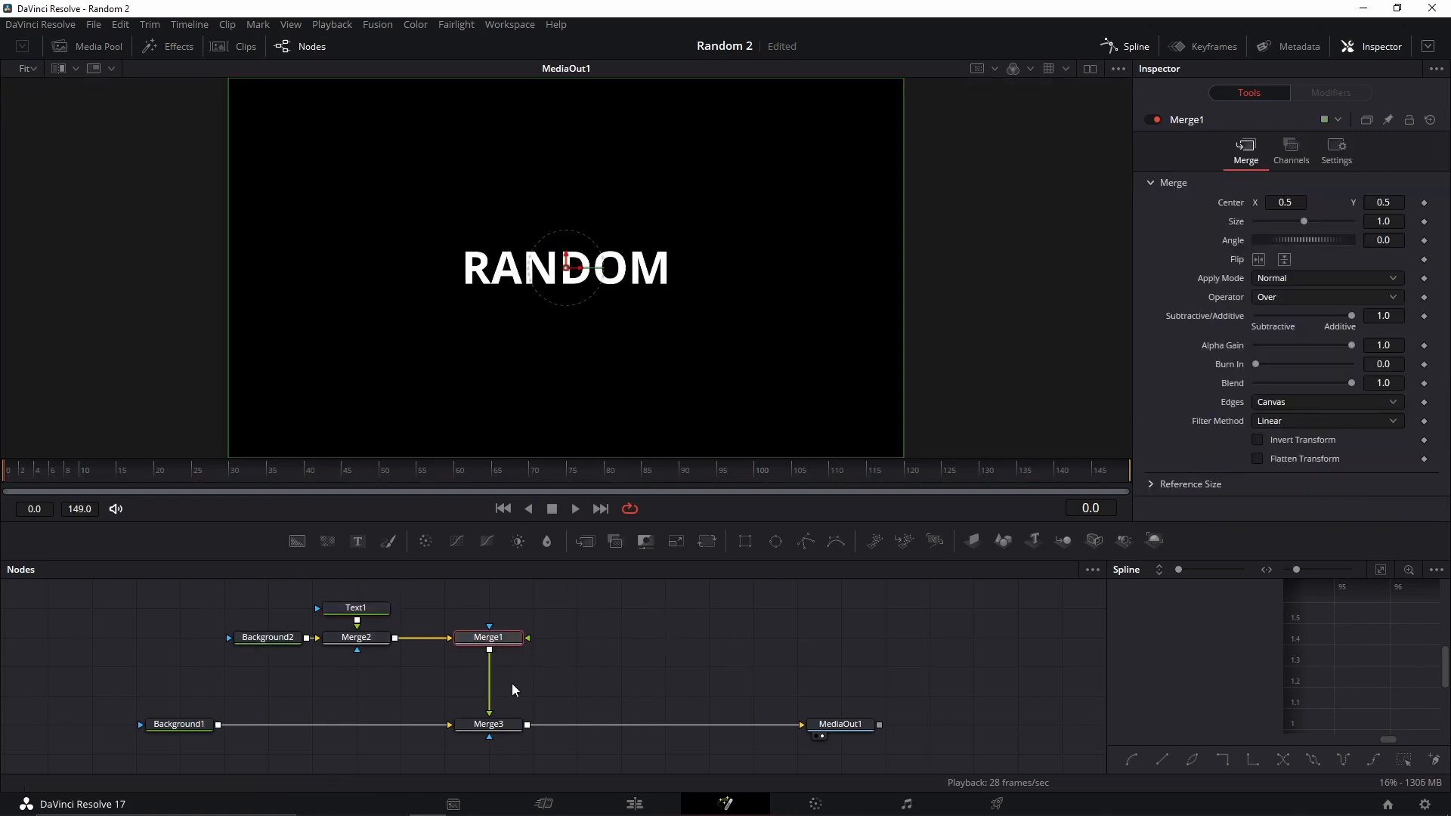
pyautogui.click(704, 543)
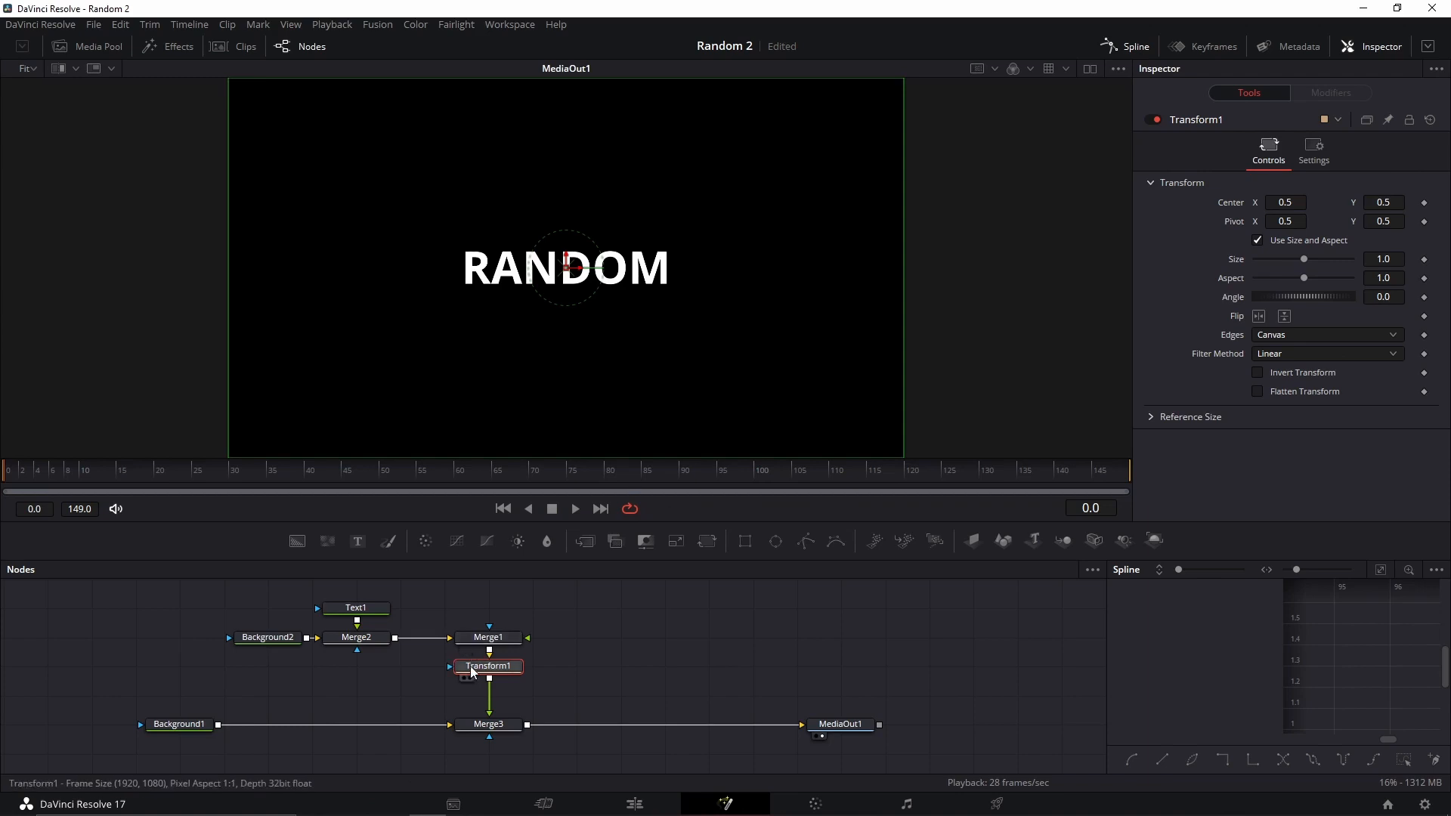
pyautogui.moveTo(1304, 260); pyautogui.dragTo(1309, 265)
pyautogui.doubleClick(1304, 267)
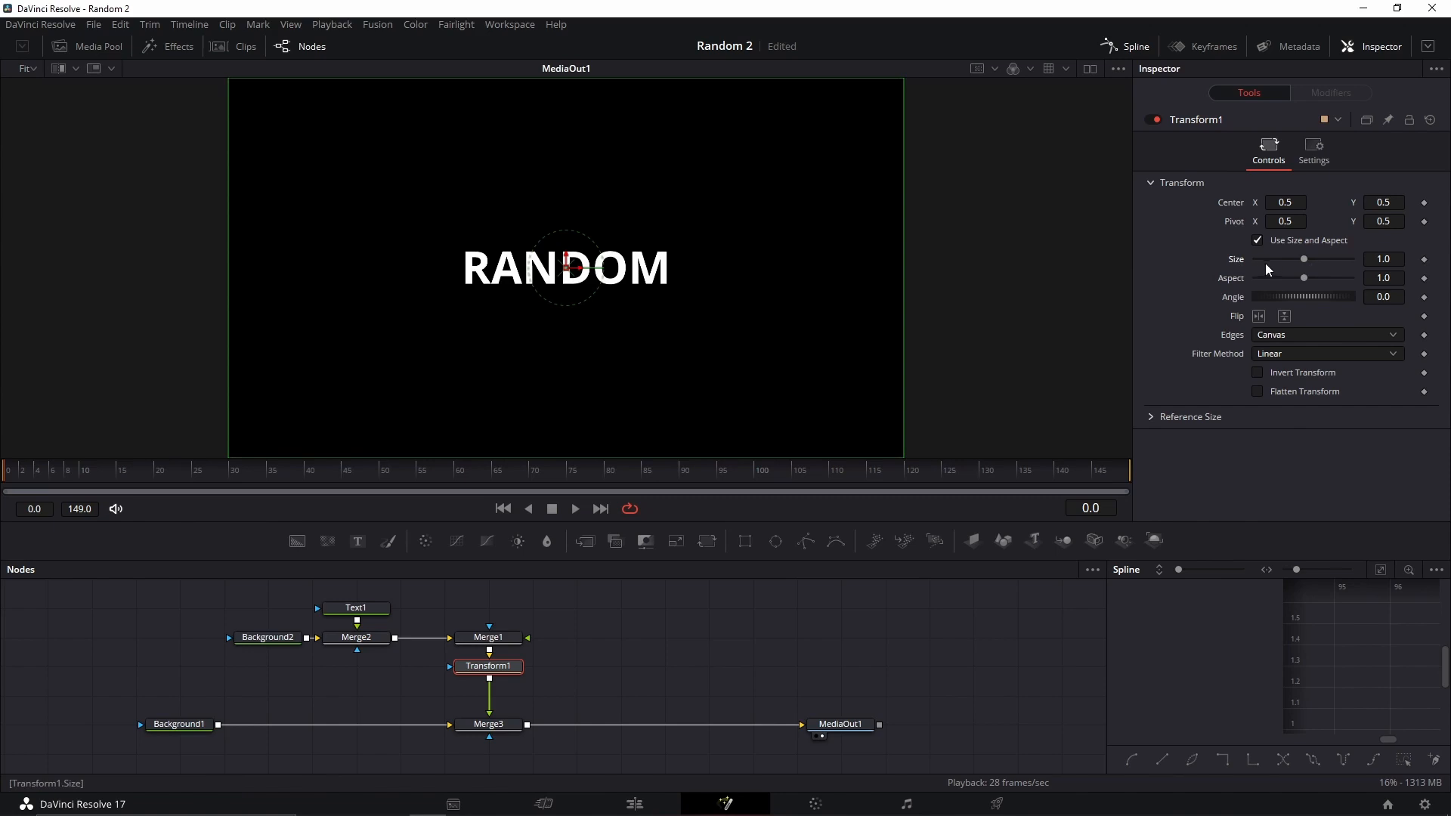
# Give Transform1's Size the expression ":randomseed(floor(time/6)) ; return random()*1+0", copied from the Notepad note
pyautogui.rightClick(1238, 261)
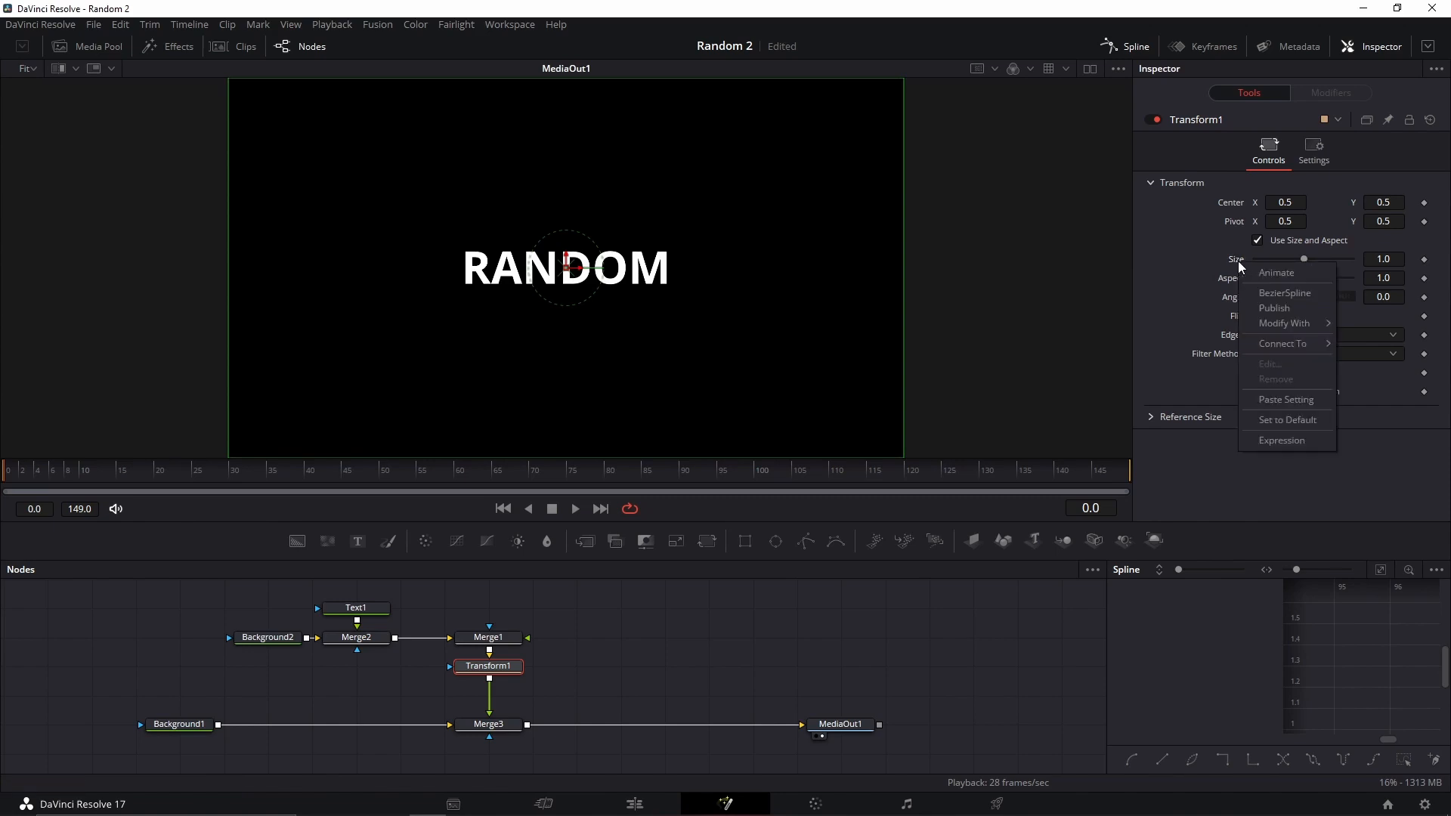
pyautogui.click(1291, 441)
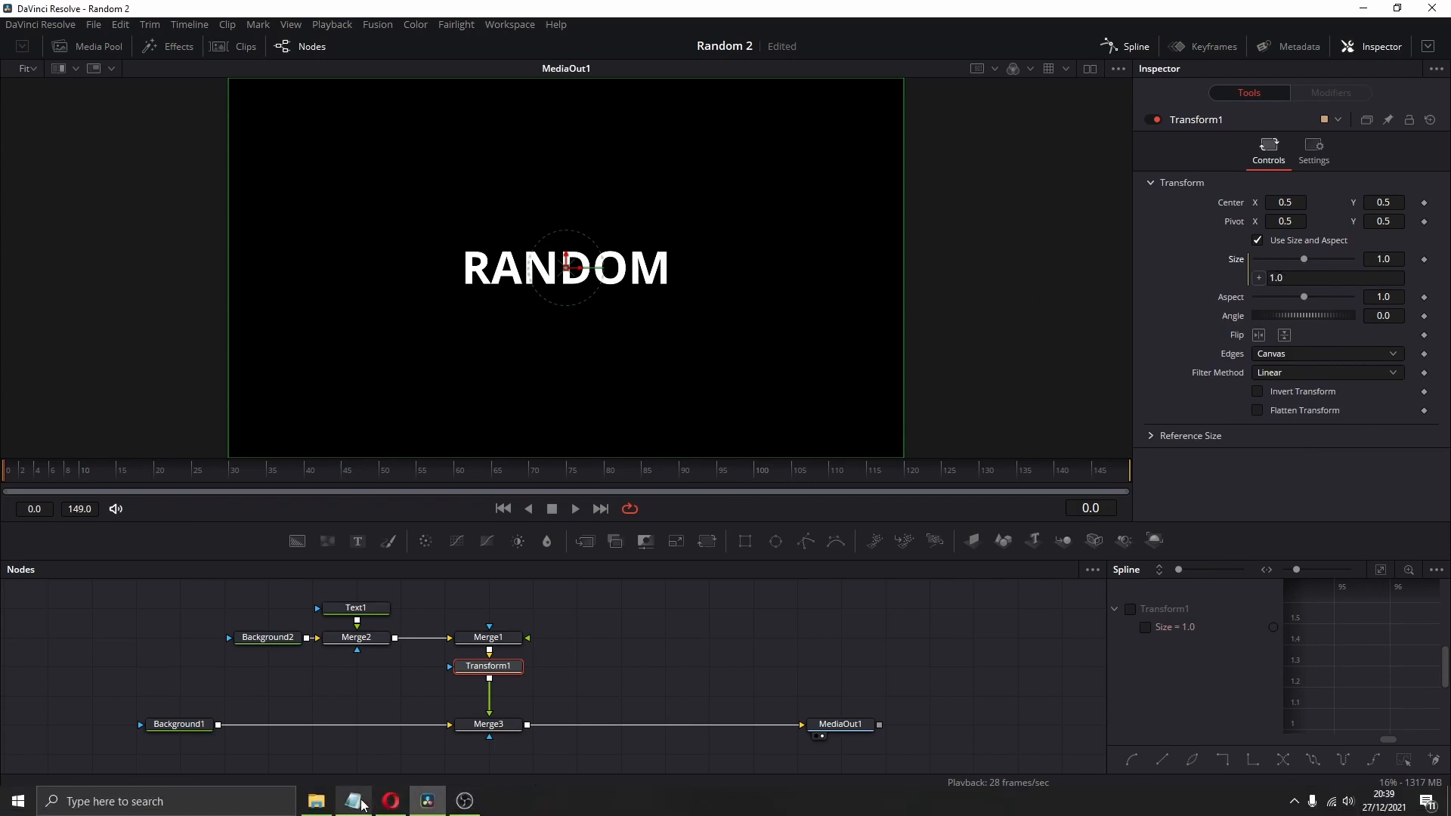
pyautogui.click(353, 801)
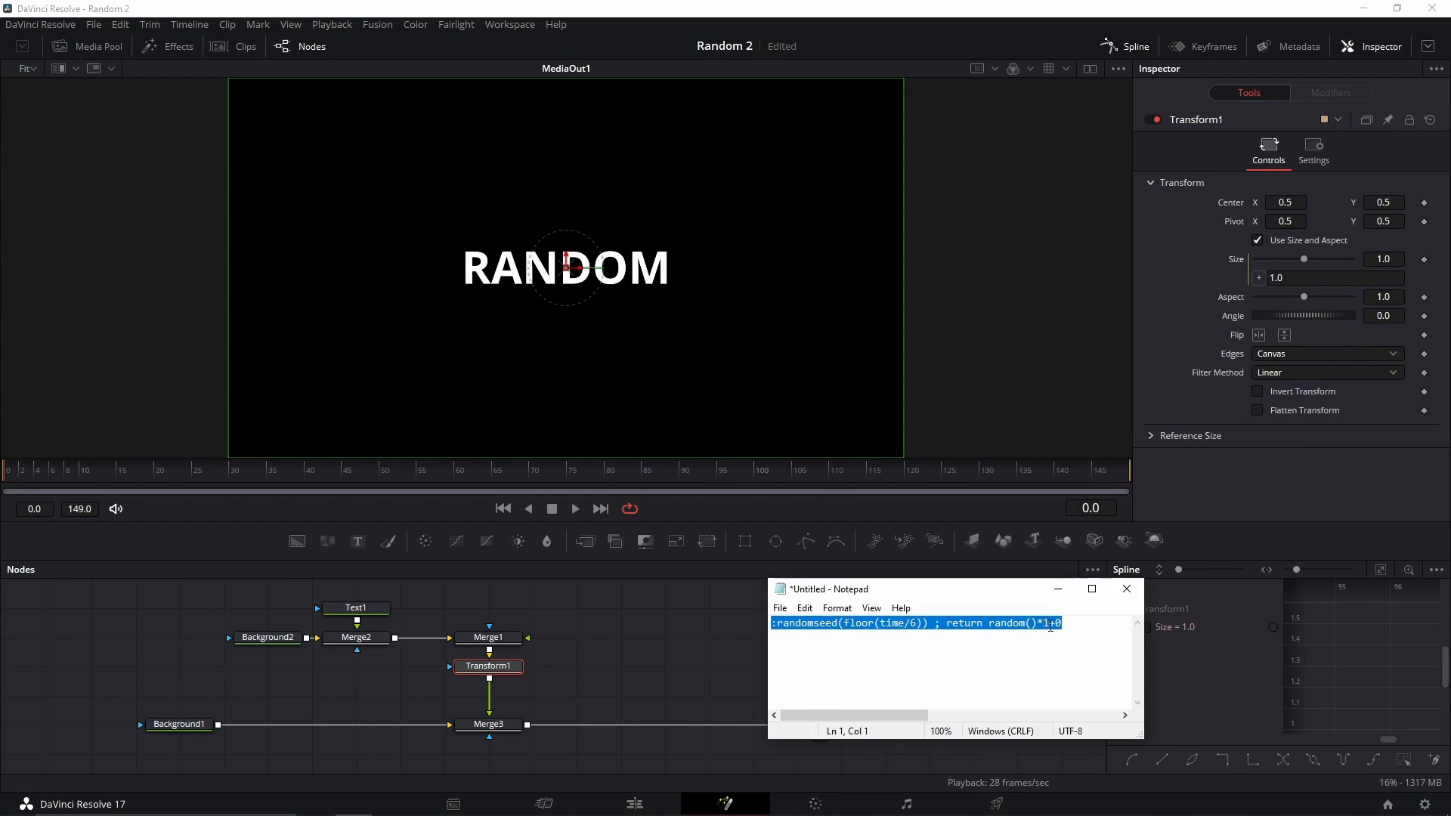
pyautogui.click(1284, 277)
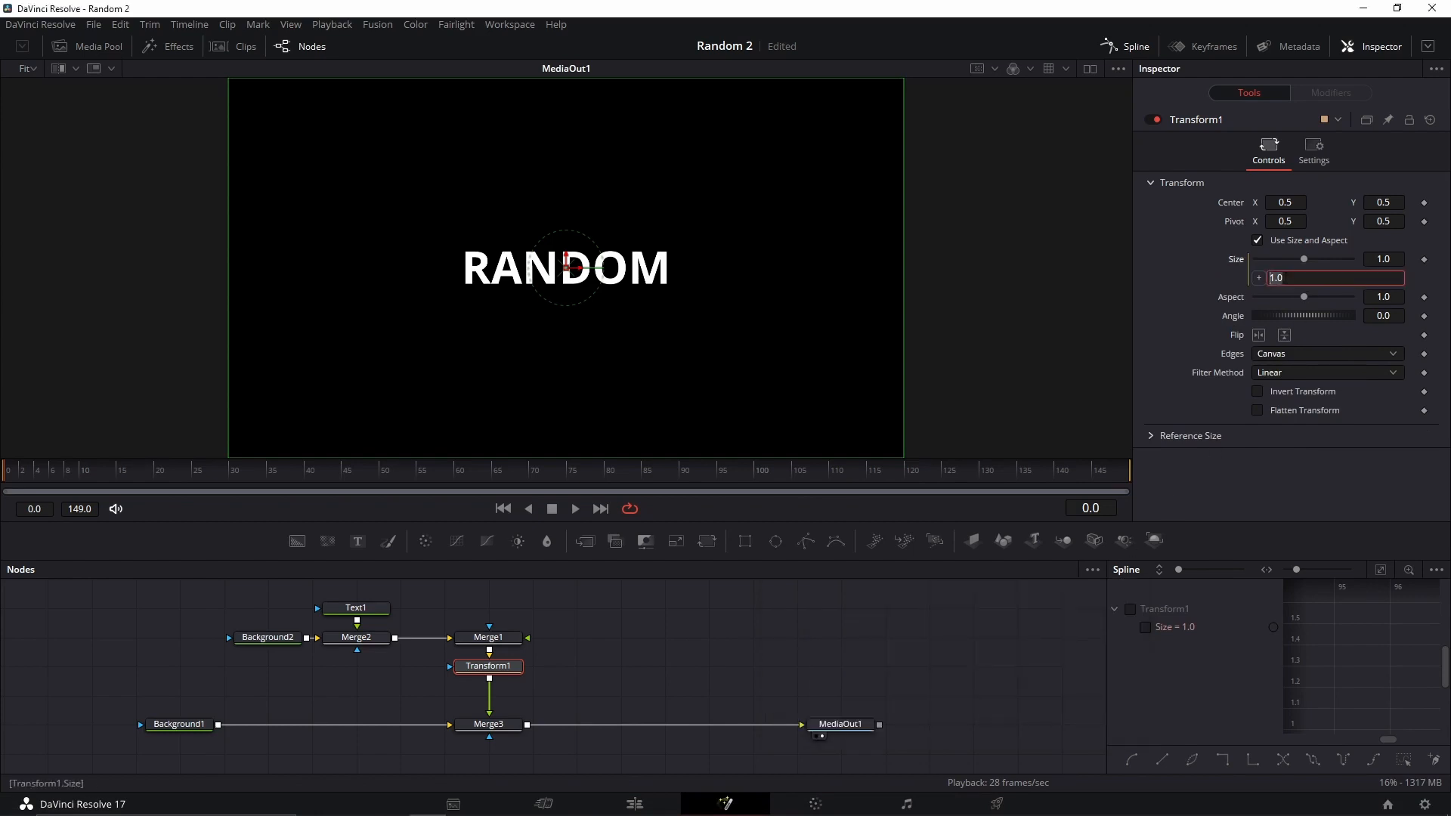
pyautogui.hotkey('ctrl', 'v')
pyautogui.press('Return')
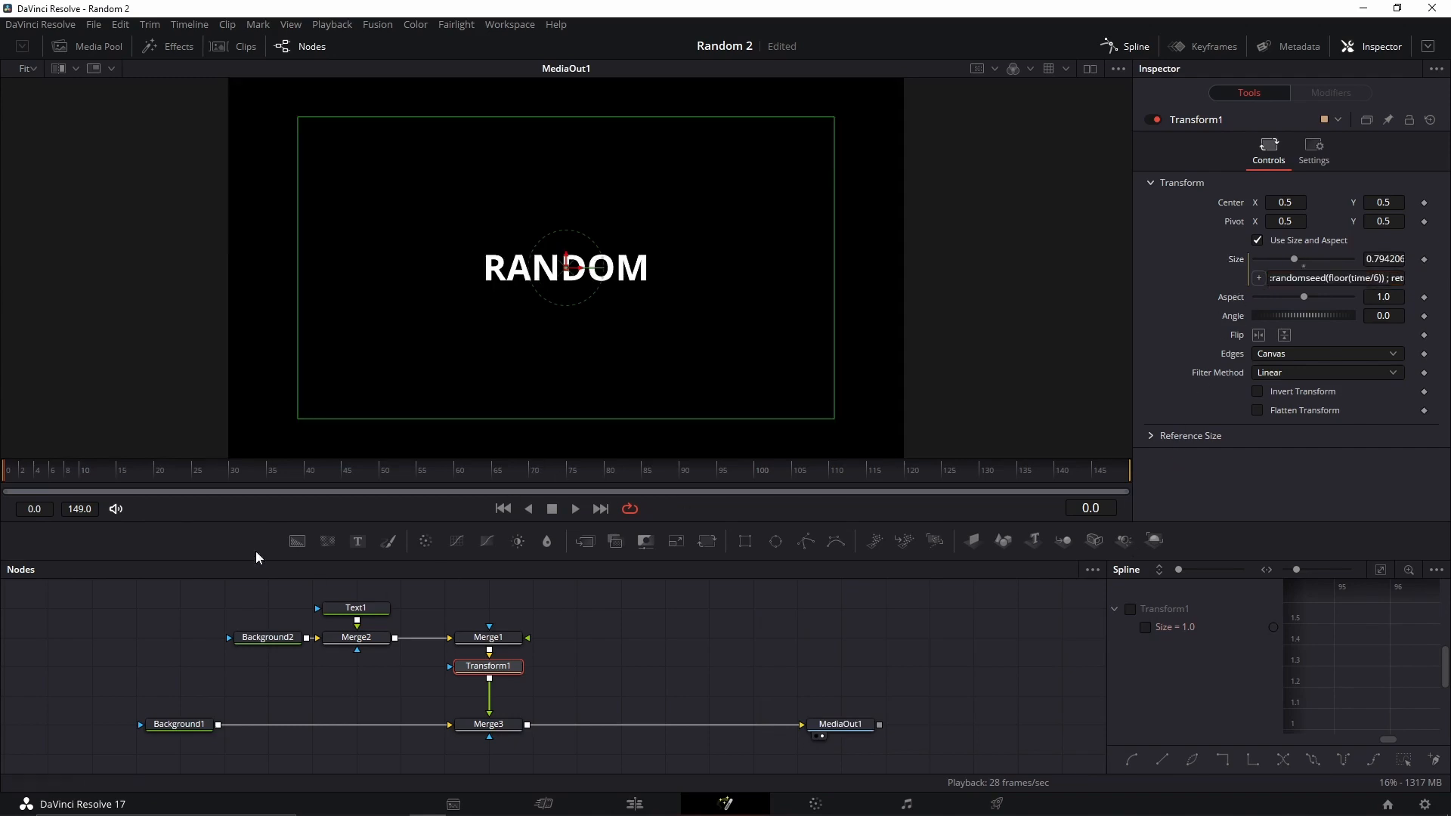
# Play back the random size animation and examine the randomseed, time divisor and random() parts of the Size expression
pyautogui.press('space')
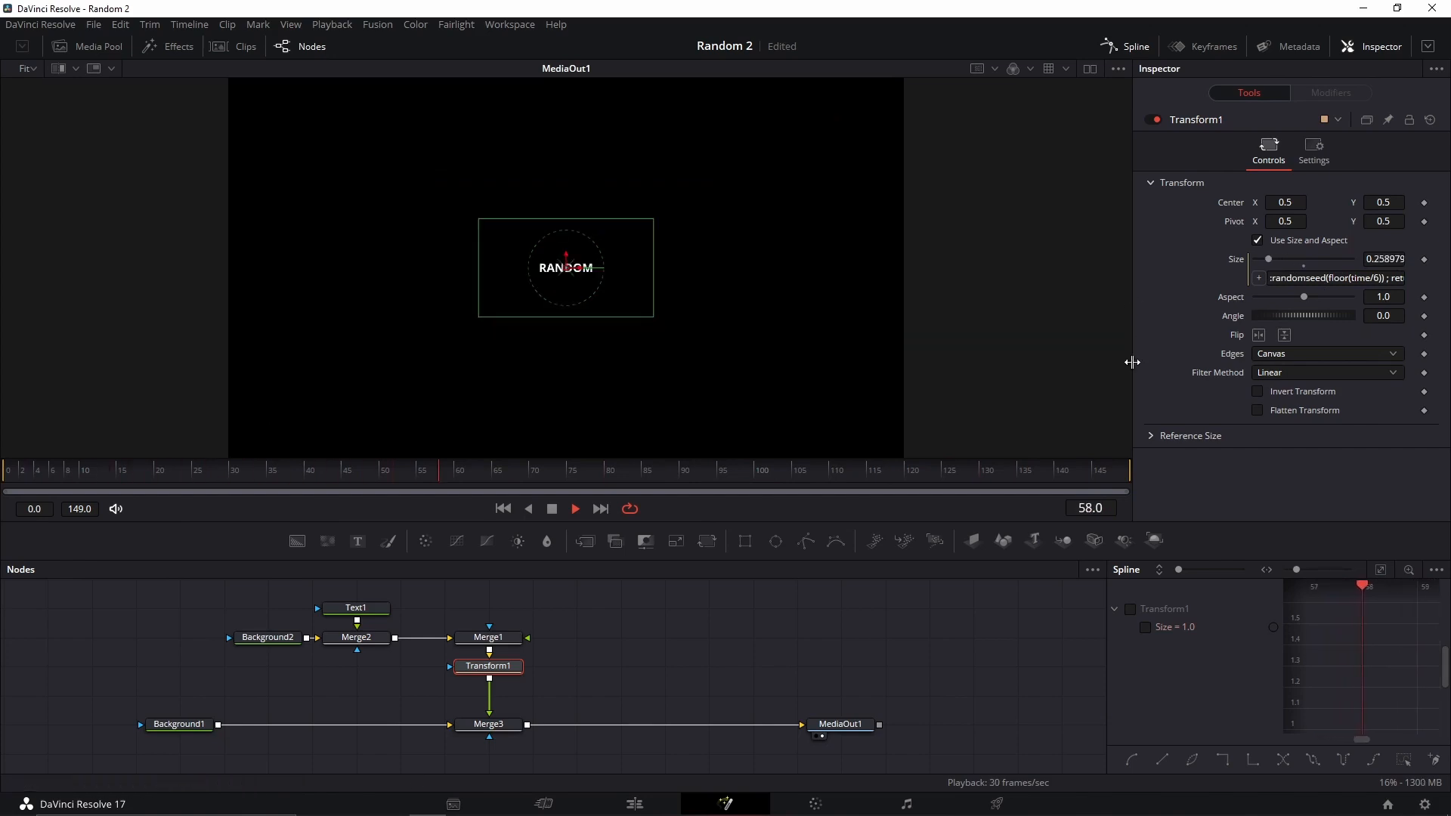
pyautogui.press('space')
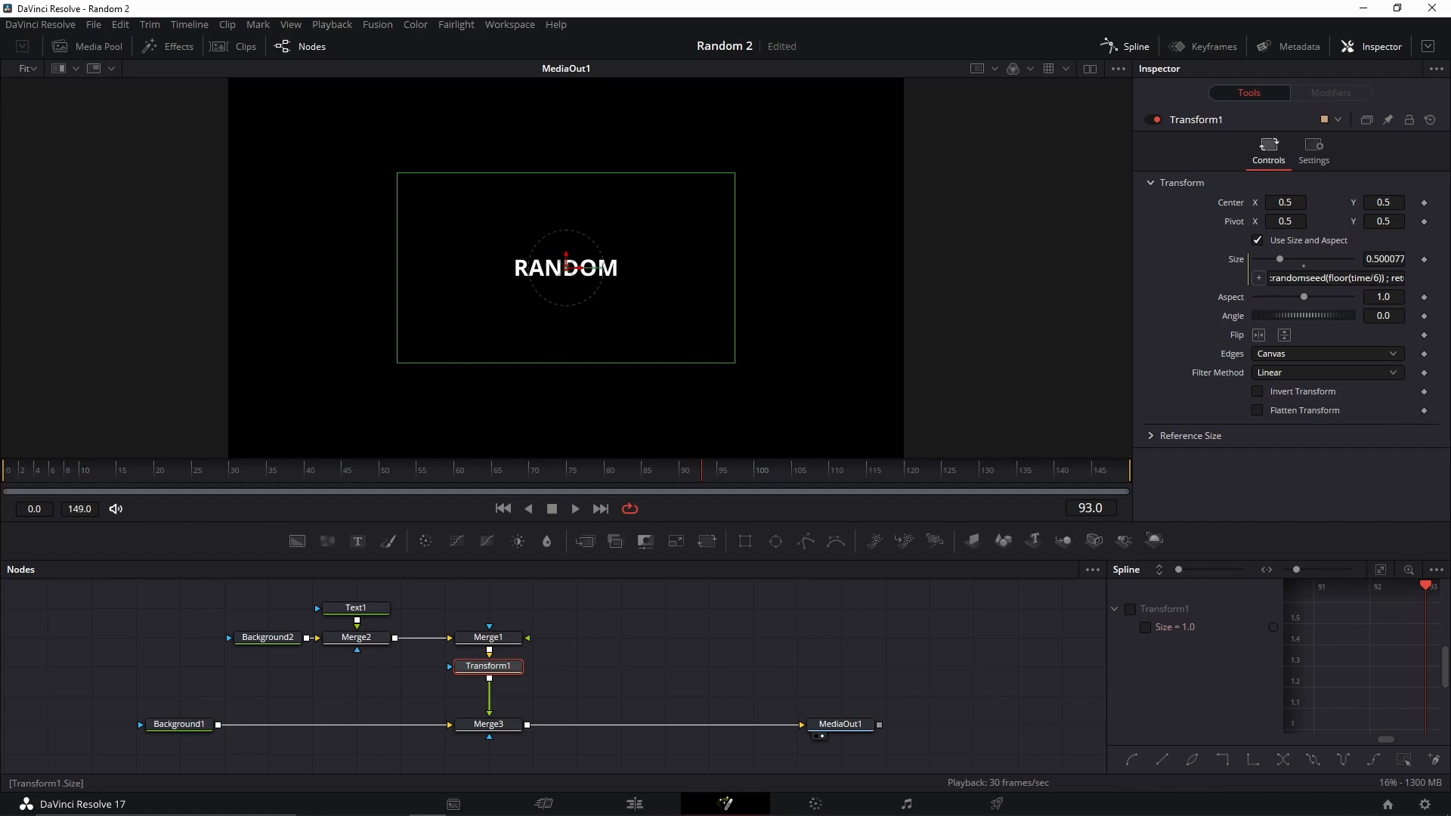
pyautogui.moveTo(1378, 279); pyautogui.dragTo(1409, 280)
pyautogui.write('6')
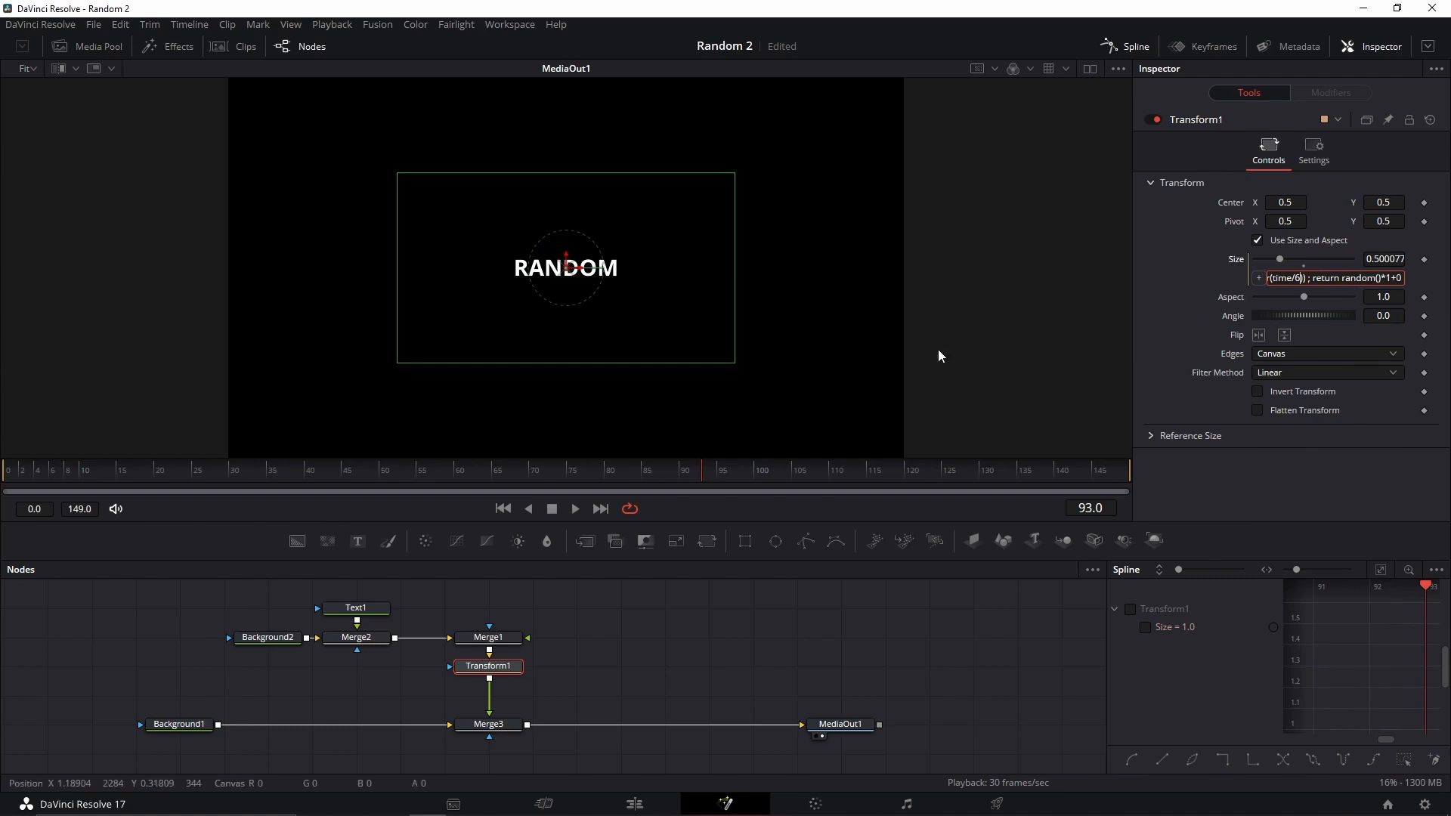
pyautogui.moveTo(1193, 380); pyautogui.dragTo(1101, 380)
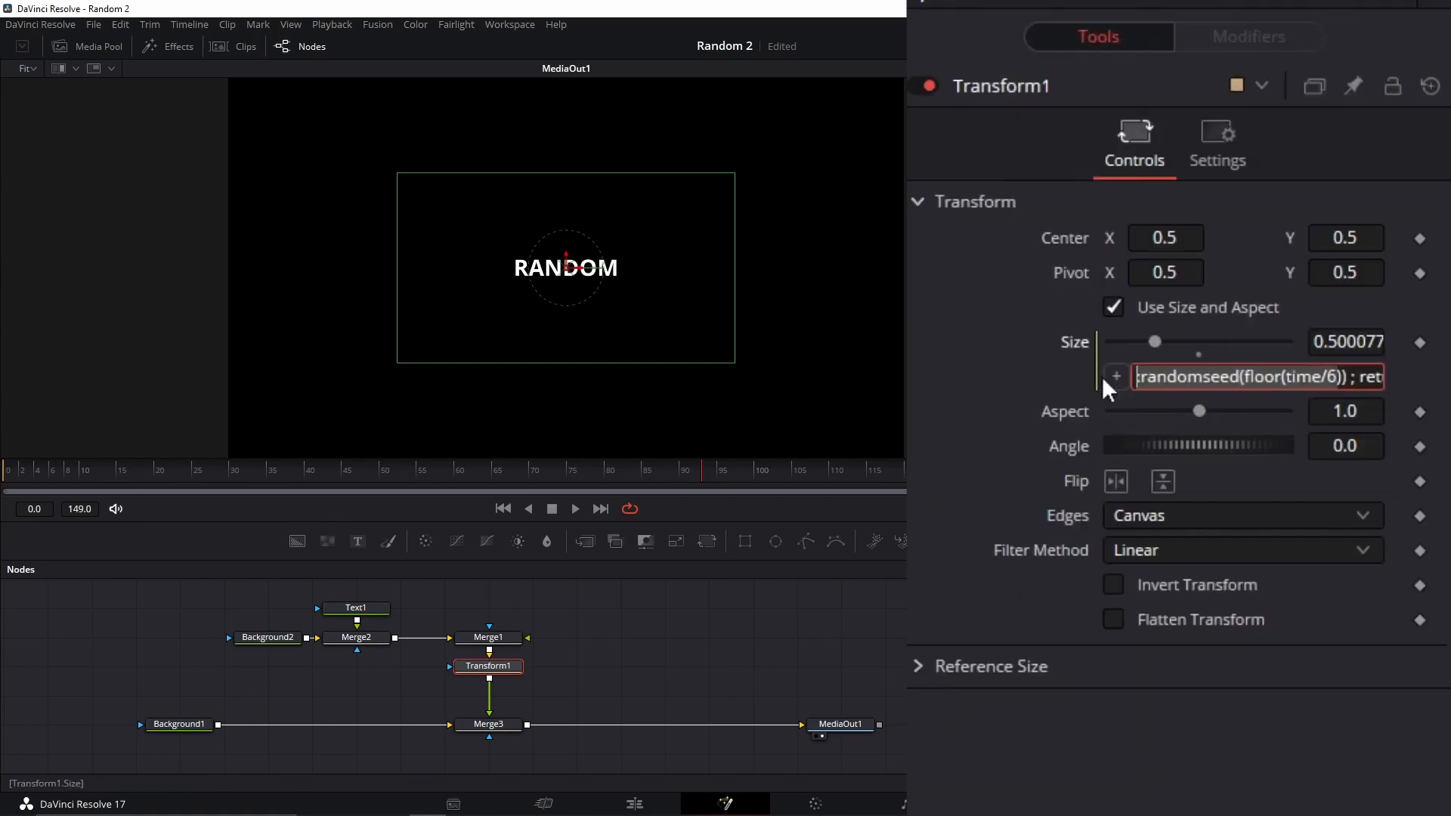
pyautogui.click(1338, 382)
pyautogui.write(')')
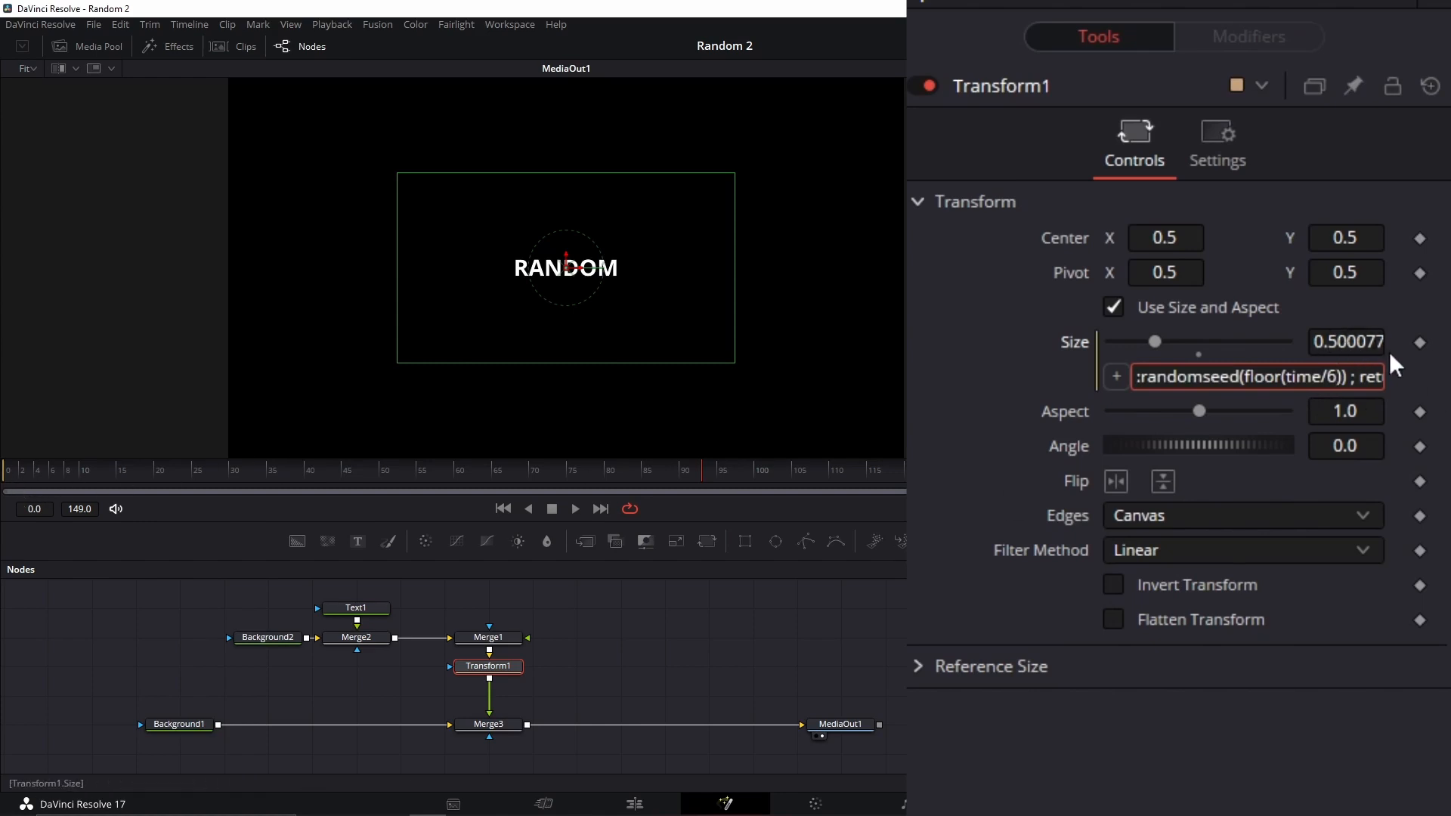
pyautogui.click(36, 477)
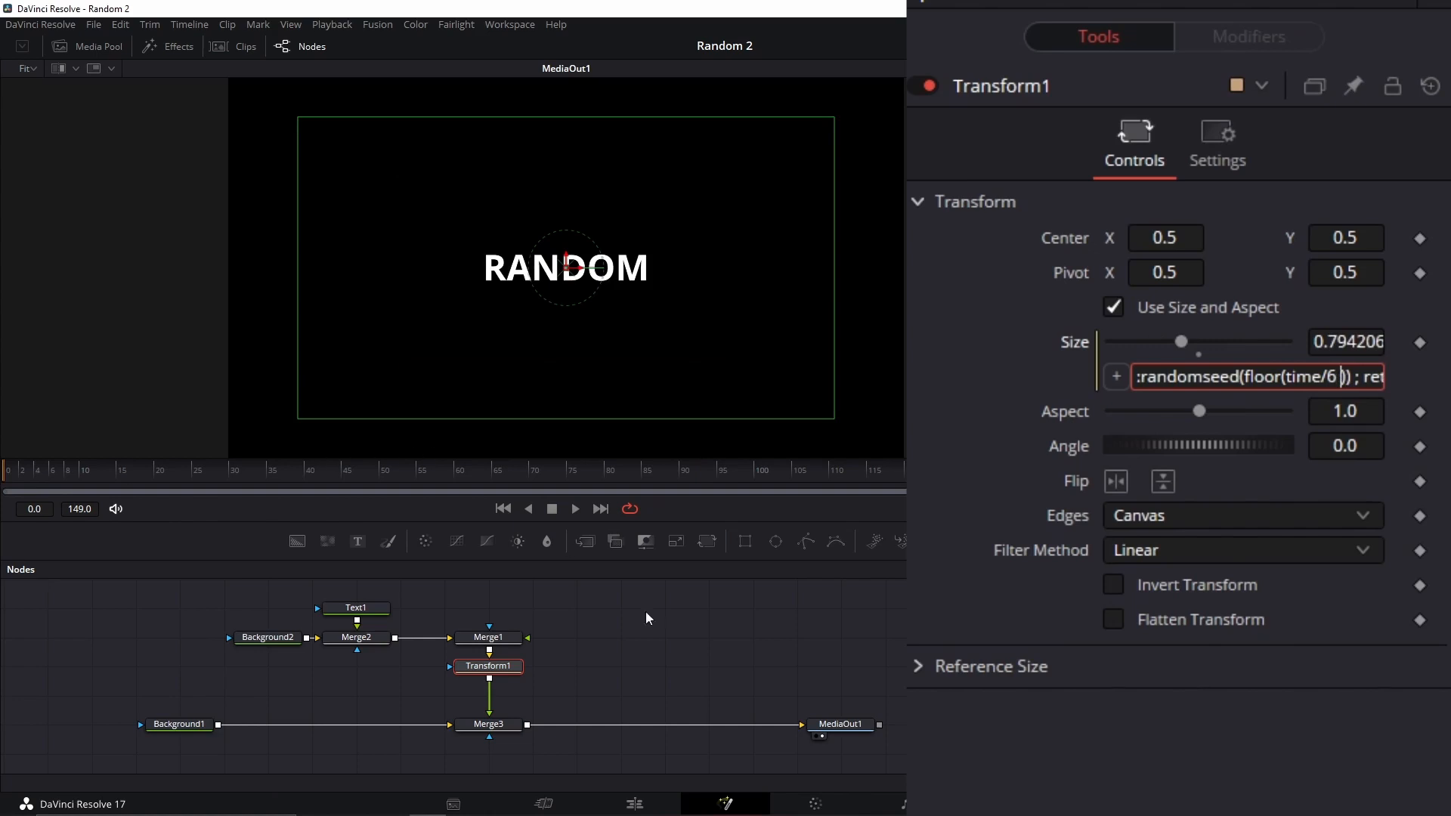
pyautogui.click(718, 670)
pyautogui.press('space')
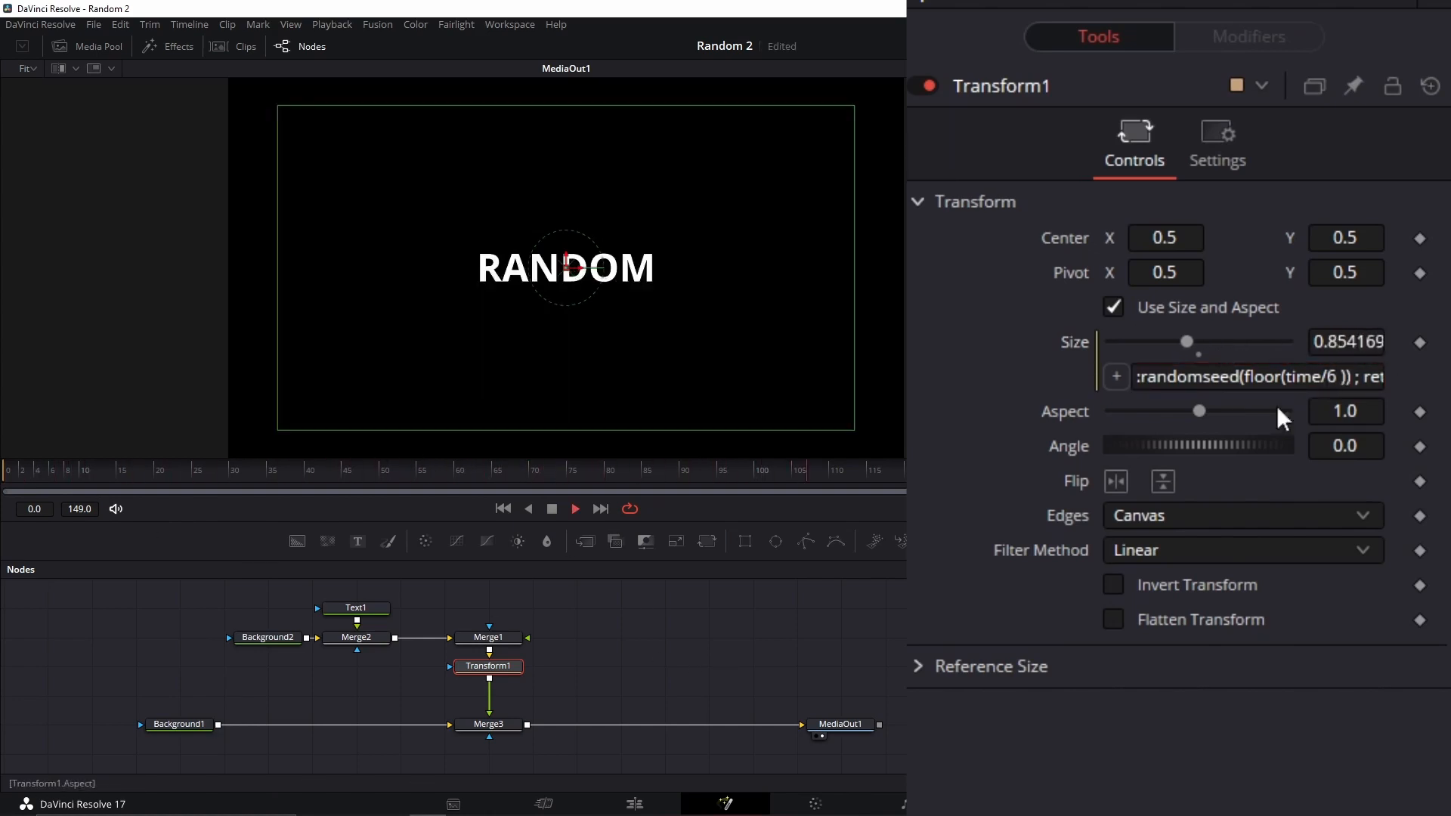
pyautogui.press('space')
# Change the time divisor in Transform1's Size expression to 3 and play back the animation
pyautogui.click(1342, 381)
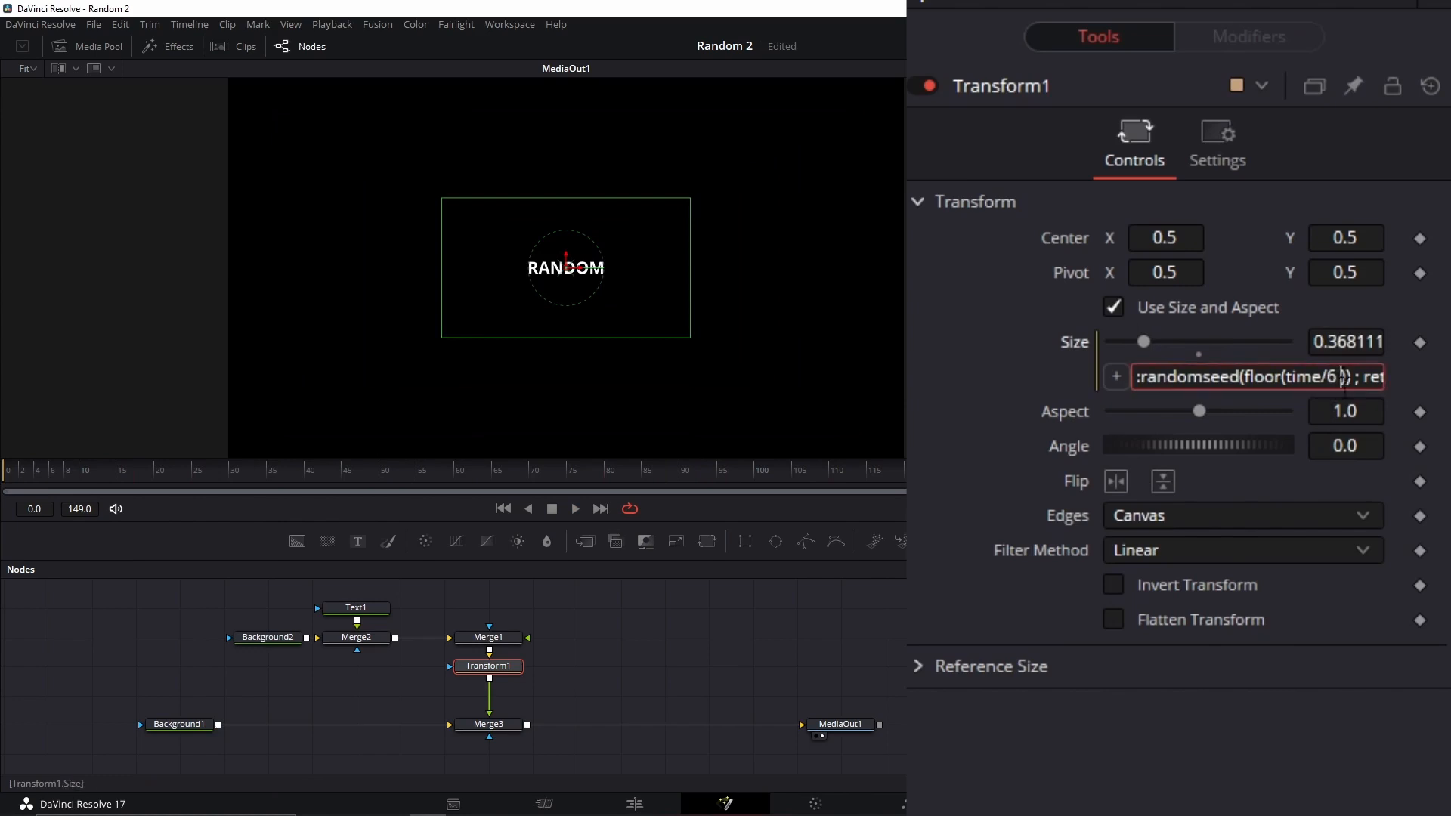
pyautogui.press('BackSpace')
pyautogui.press('BackSpace')
pyautogui.write('3')
pyautogui.press('Return')
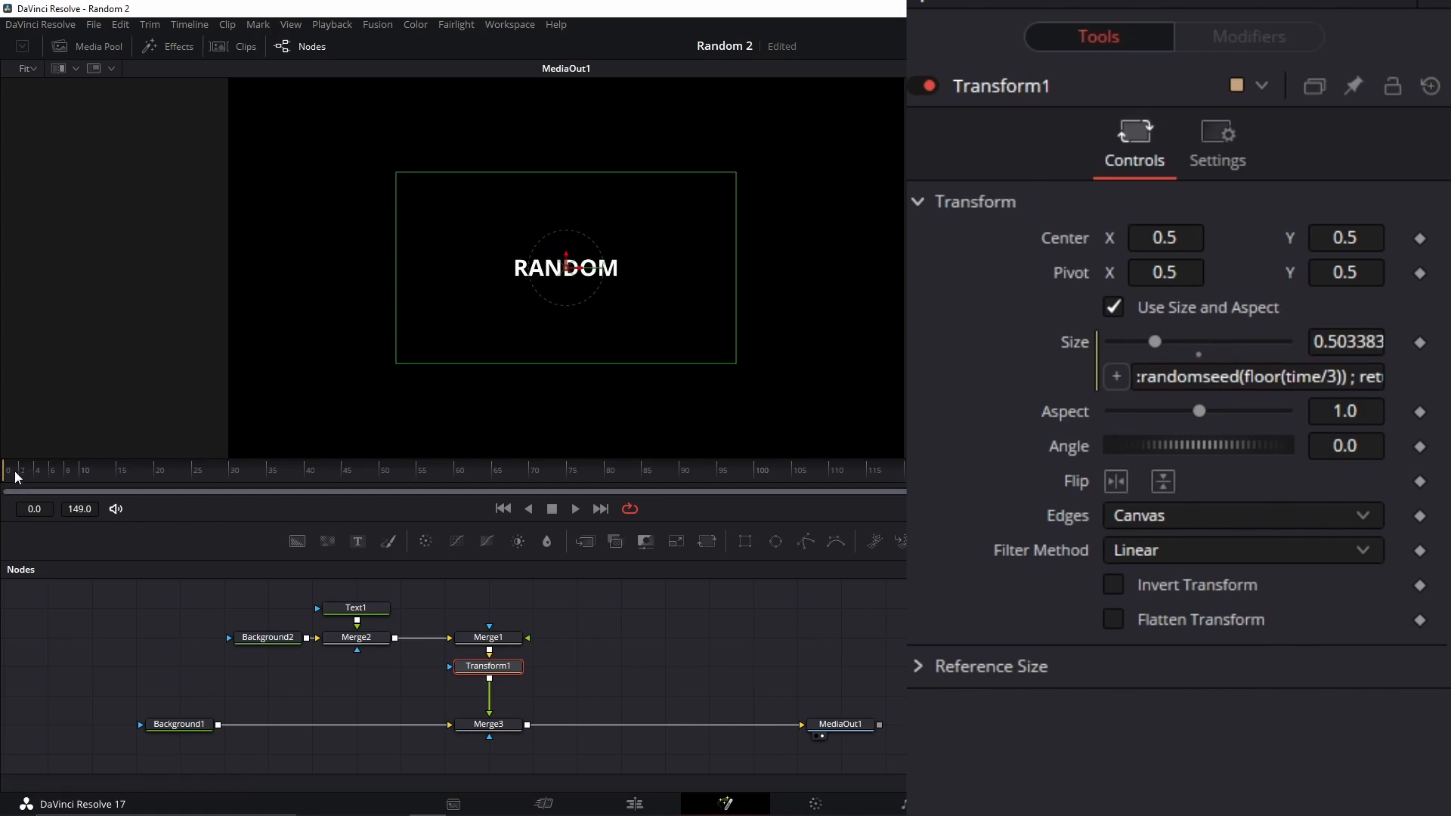
pyautogui.press('space')
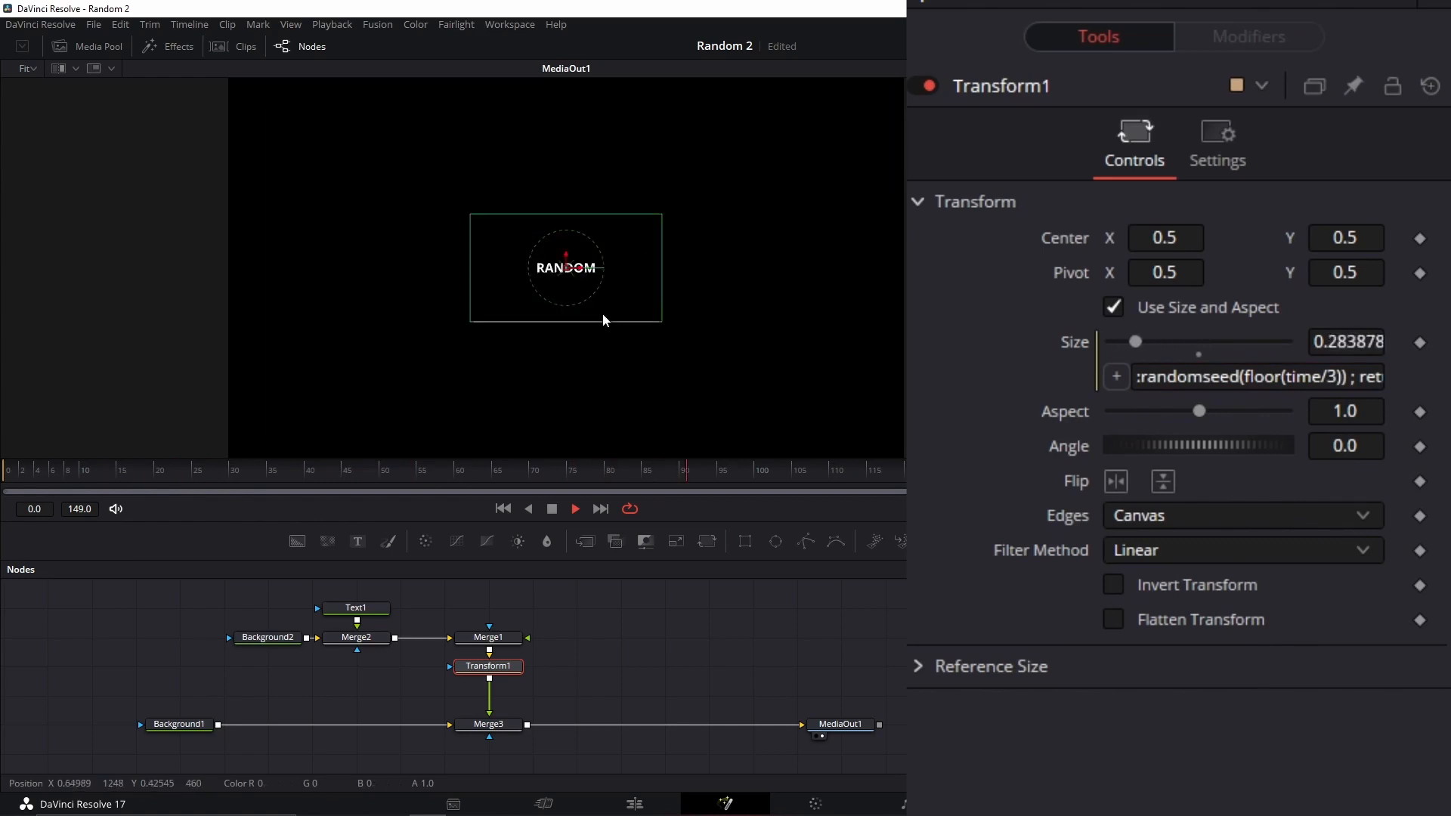
pyautogui.press('space')
# Change the time divisor in Transform1's Size expression to 8 and preview the animation
pyautogui.click(1339, 377)
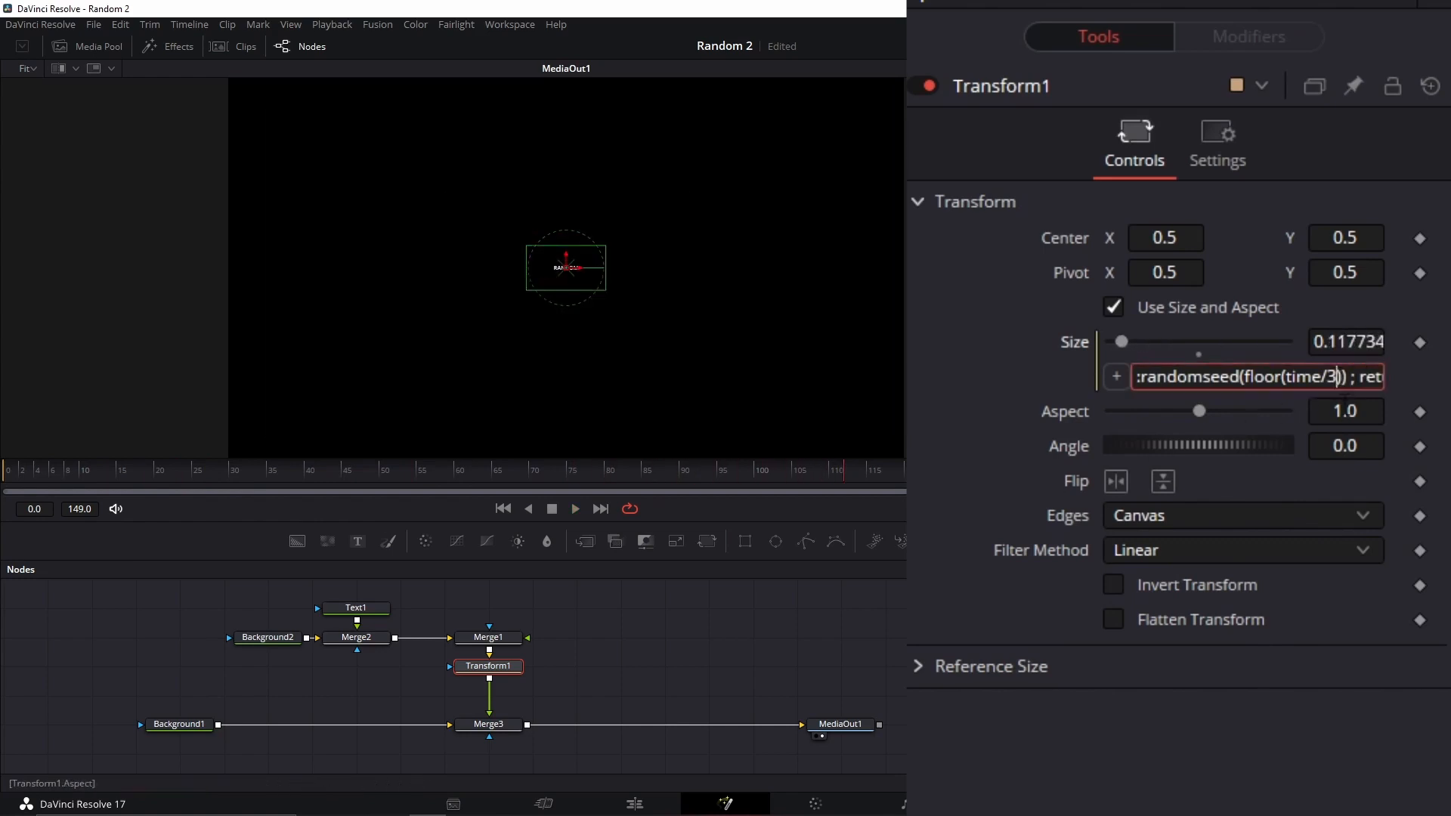
pyautogui.press('BackSpace')
pyautogui.write('8')
pyautogui.press('Return')
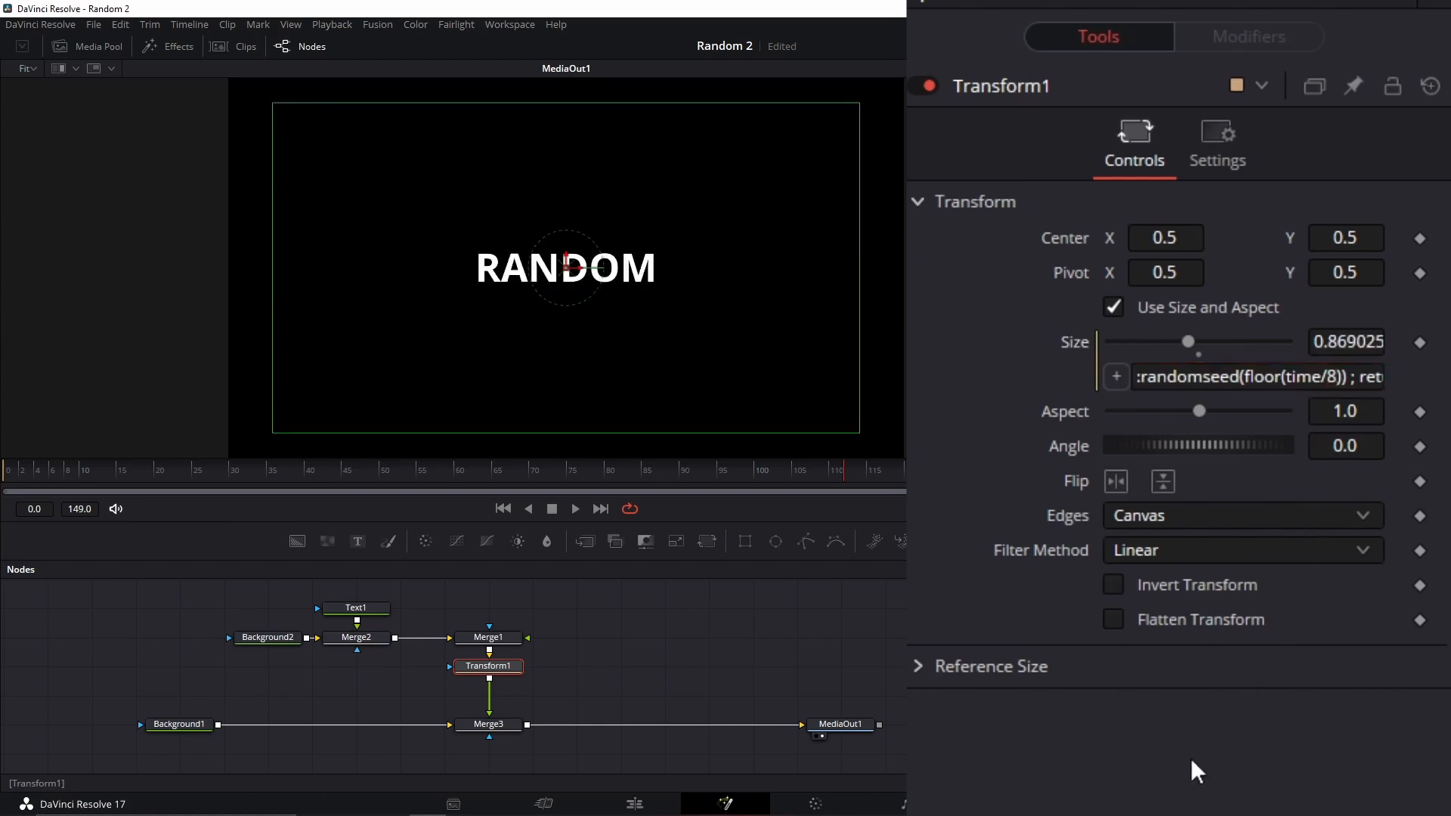
pyautogui.press('space')
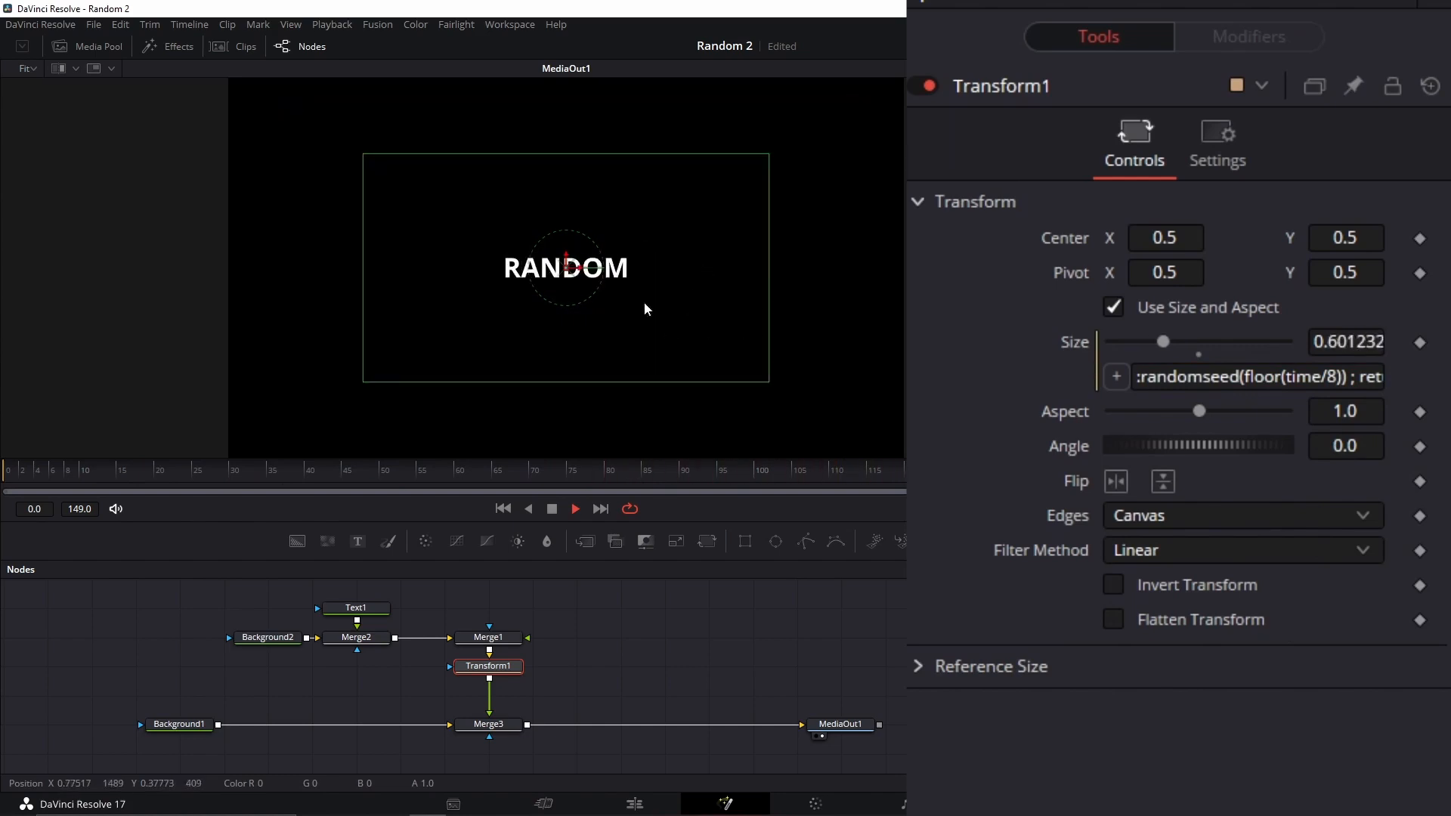
pyautogui.press('space')
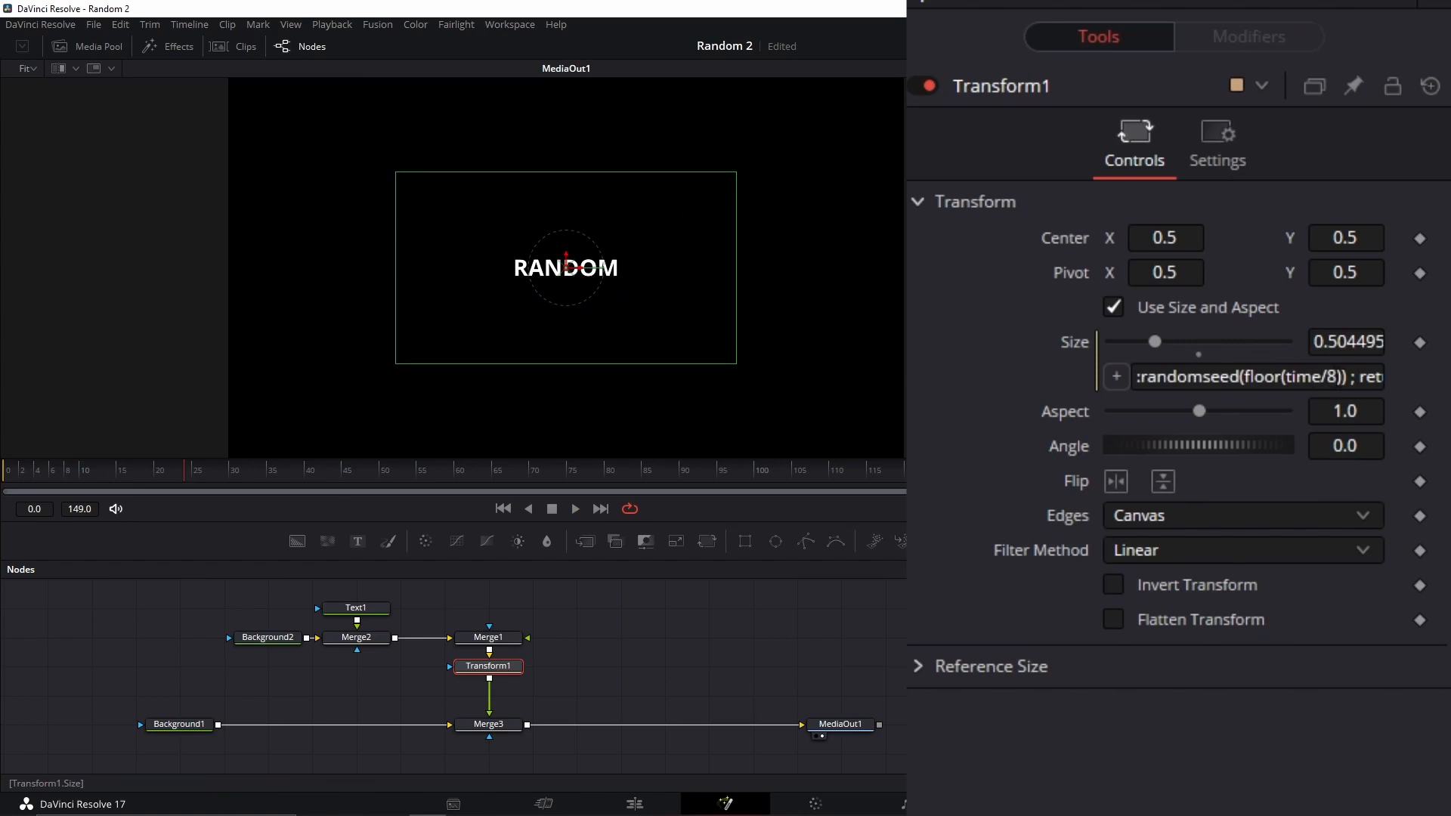
# Examine the multiplier and offset in the "random()*1+0" part of Transform1's Size expression and play back the animation
pyautogui.click(1360, 388)
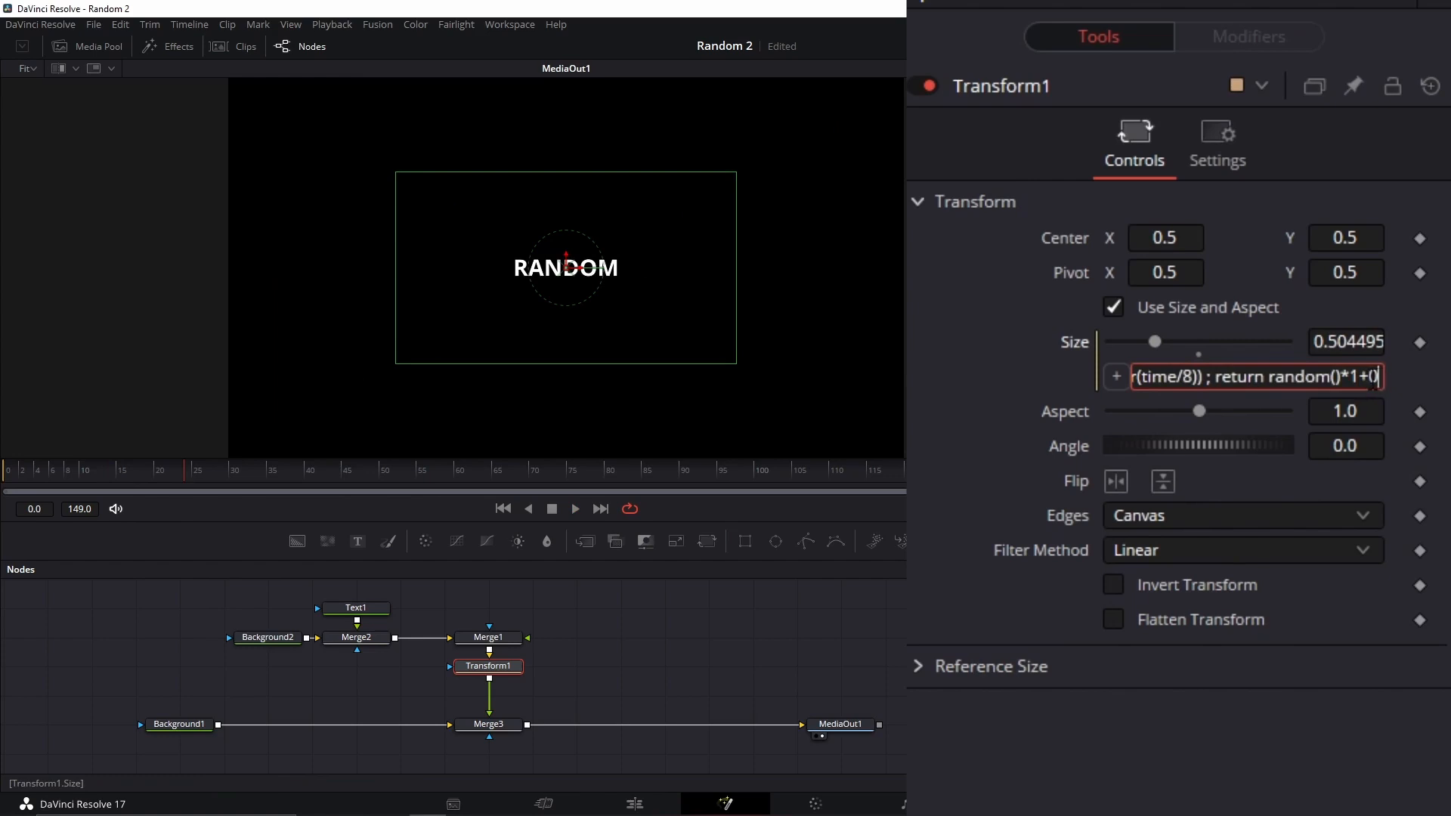
pyautogui.doubleClick(1373, 382)
pyautogui.click(1374, 375)
pyautogui.moveTo(1350, 380); pyautogui.dragTo(1375, 378)
pyautogui.click(1369, 375)
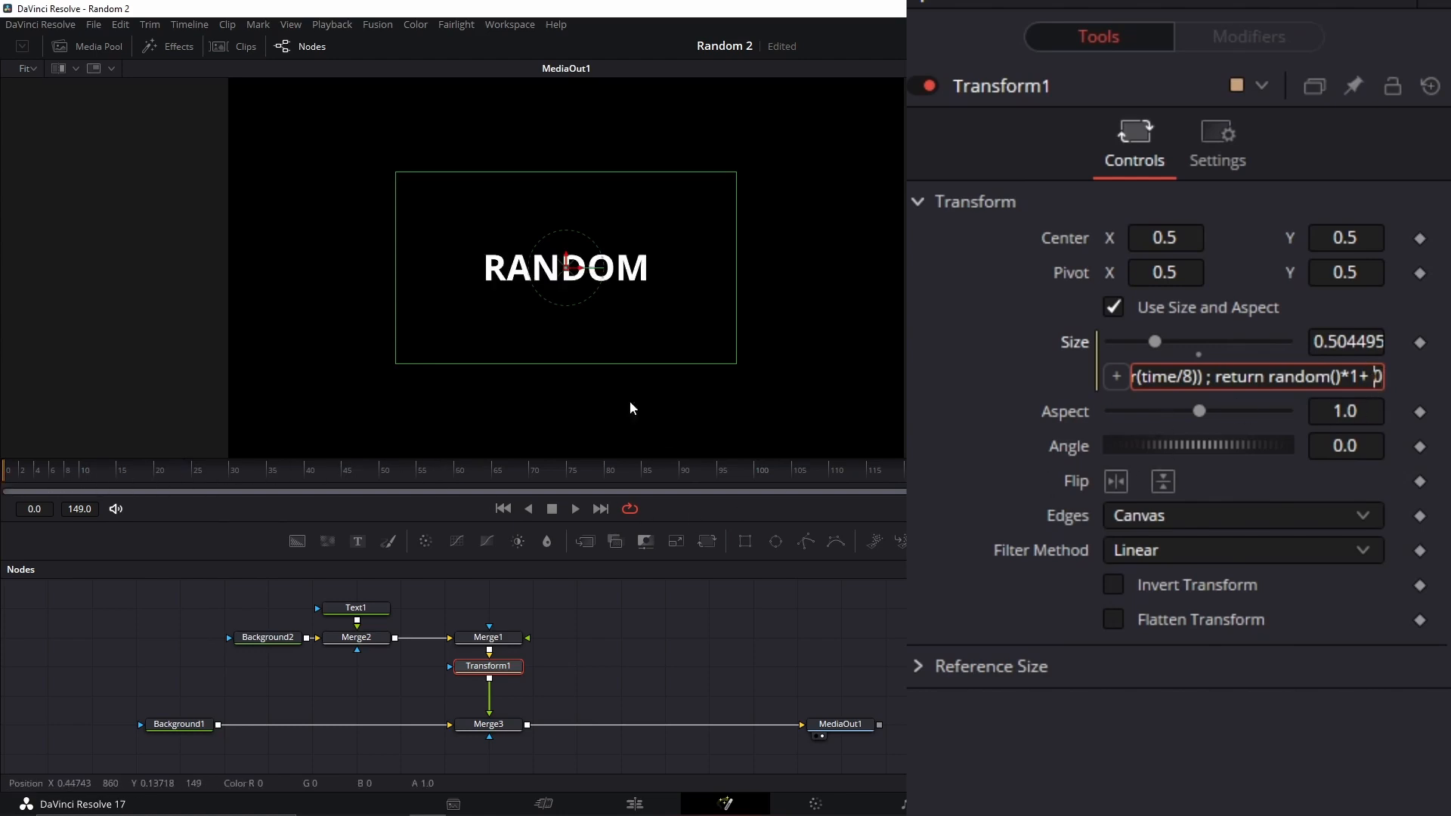
pyautogui.press('Return')
pyautogui.click(1368, 375)
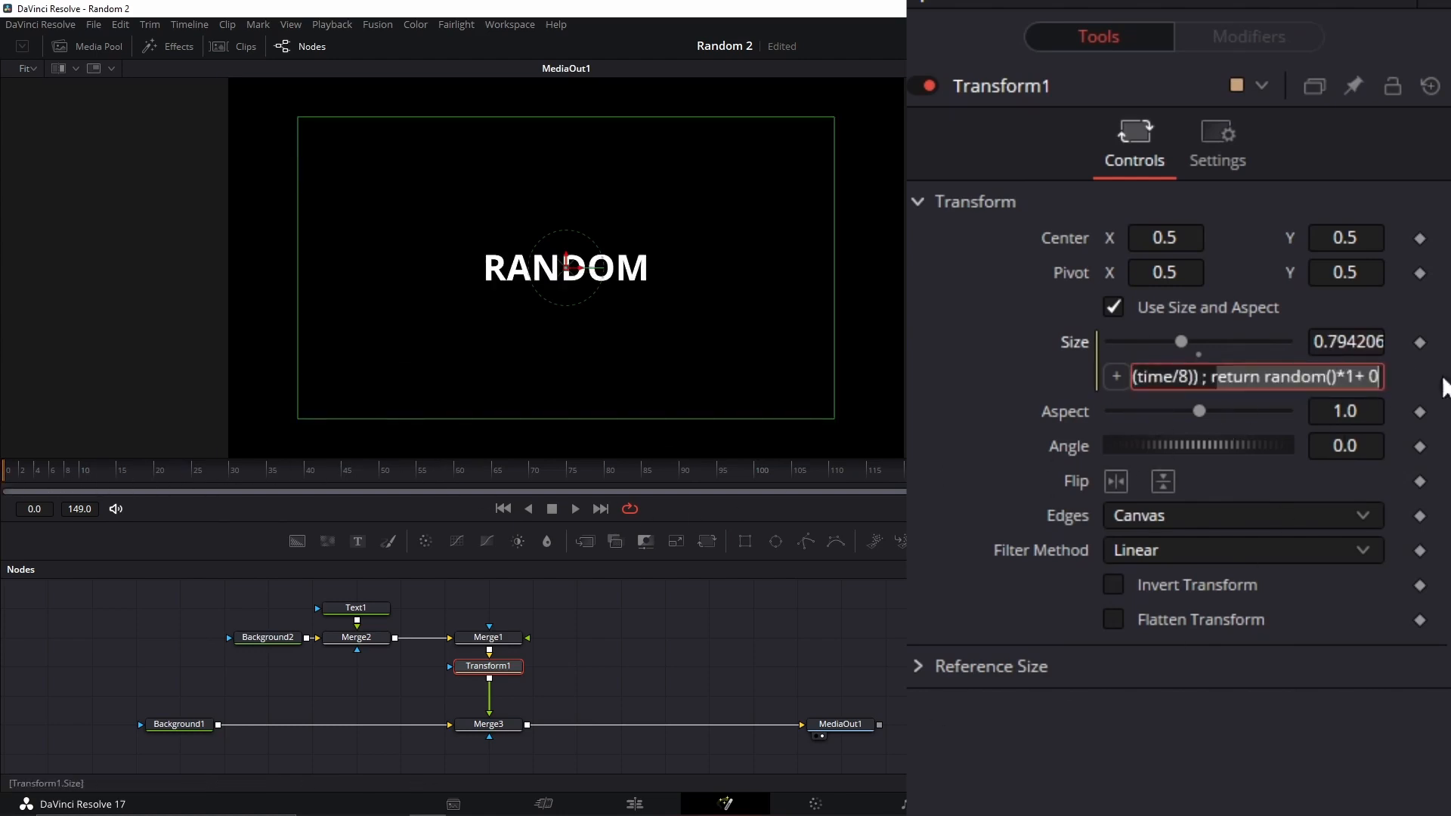
pyautogui.press('Return')
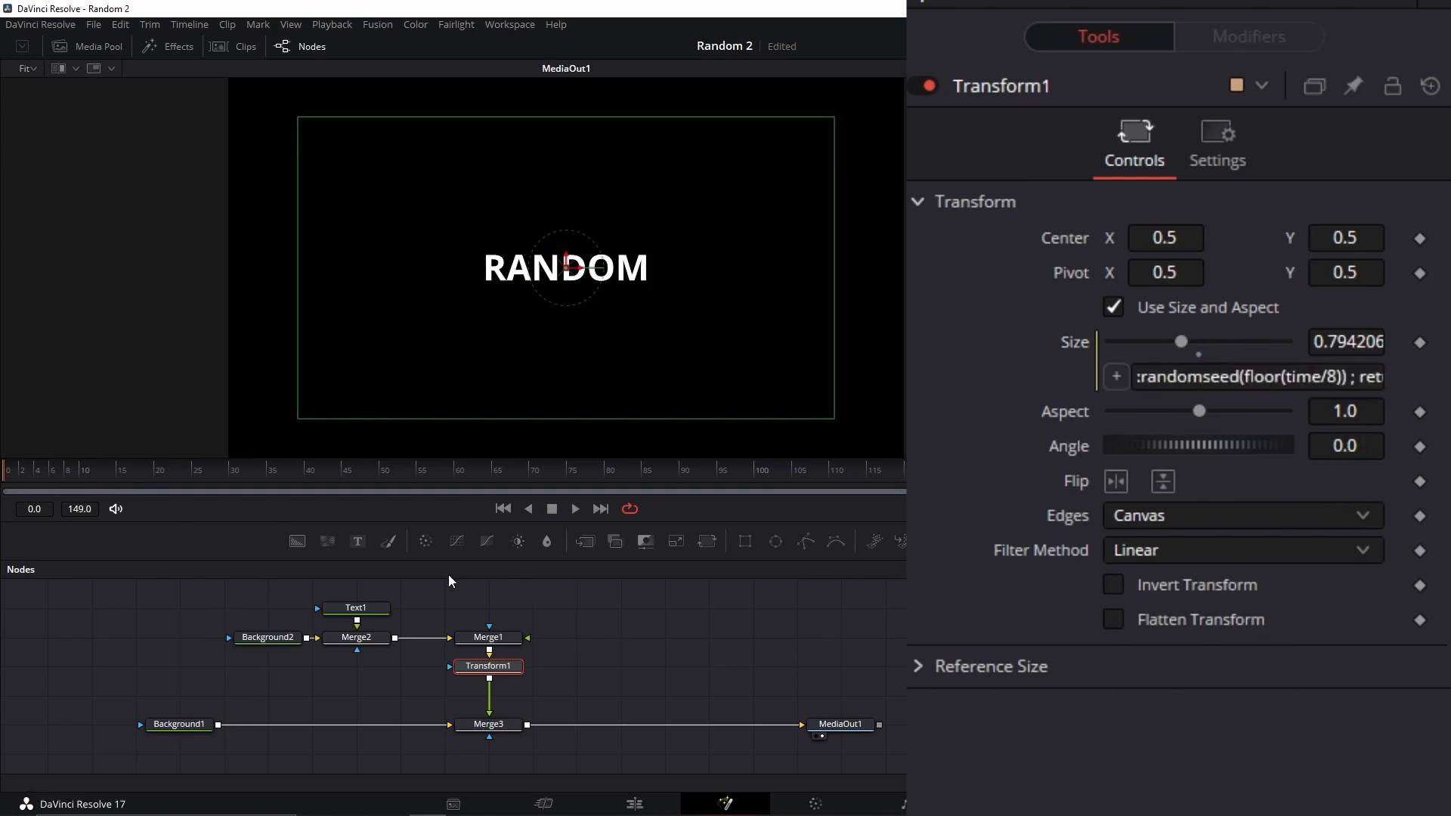
pyautogui.click(575, 510)
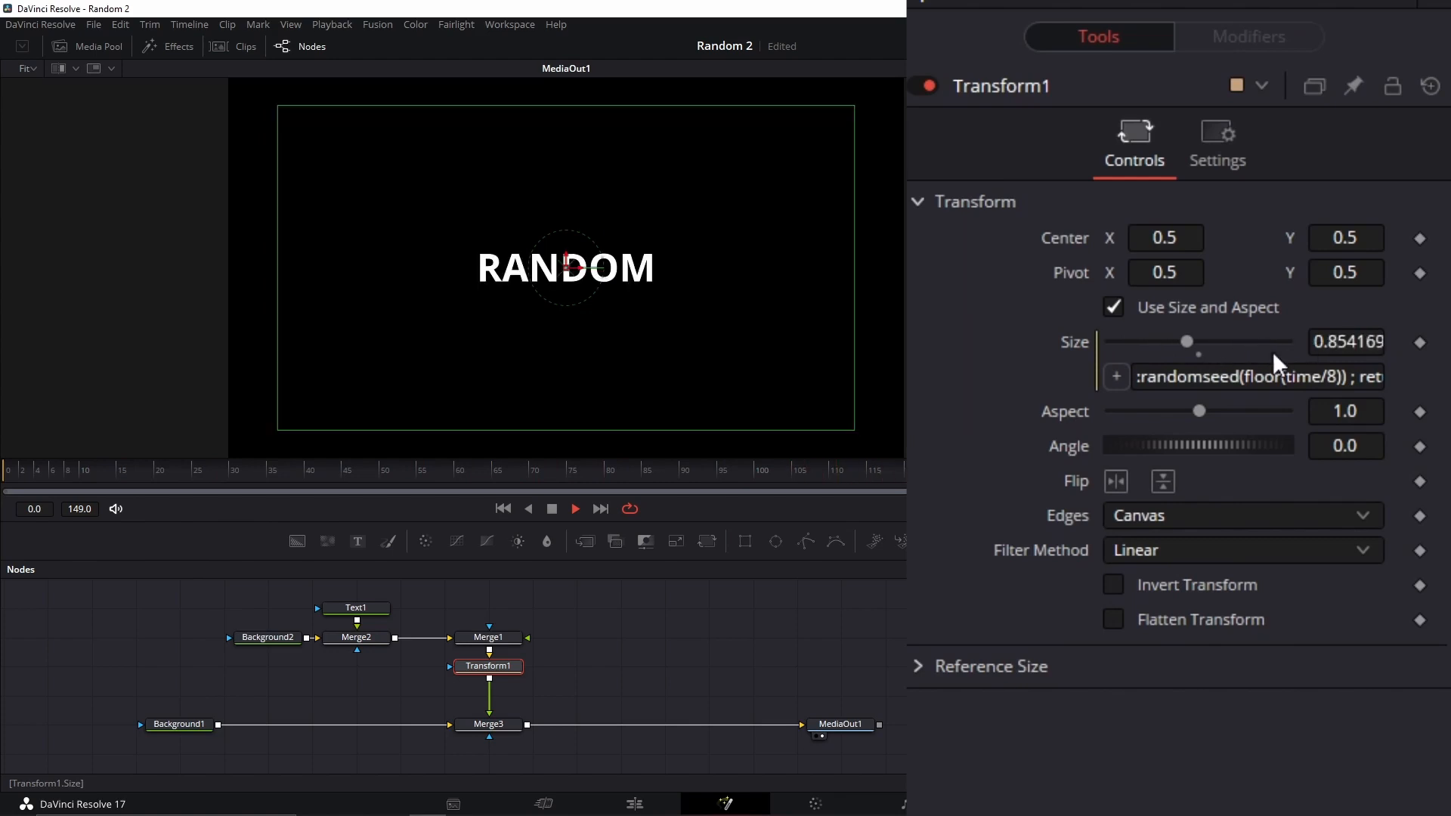
# Change the multiplier in Transform1's Size expression to 2, giving random()*2+0, and play back from the start
pyautogui.moveTo(1373, 380); pyautogui.dragTo(1386, 378)
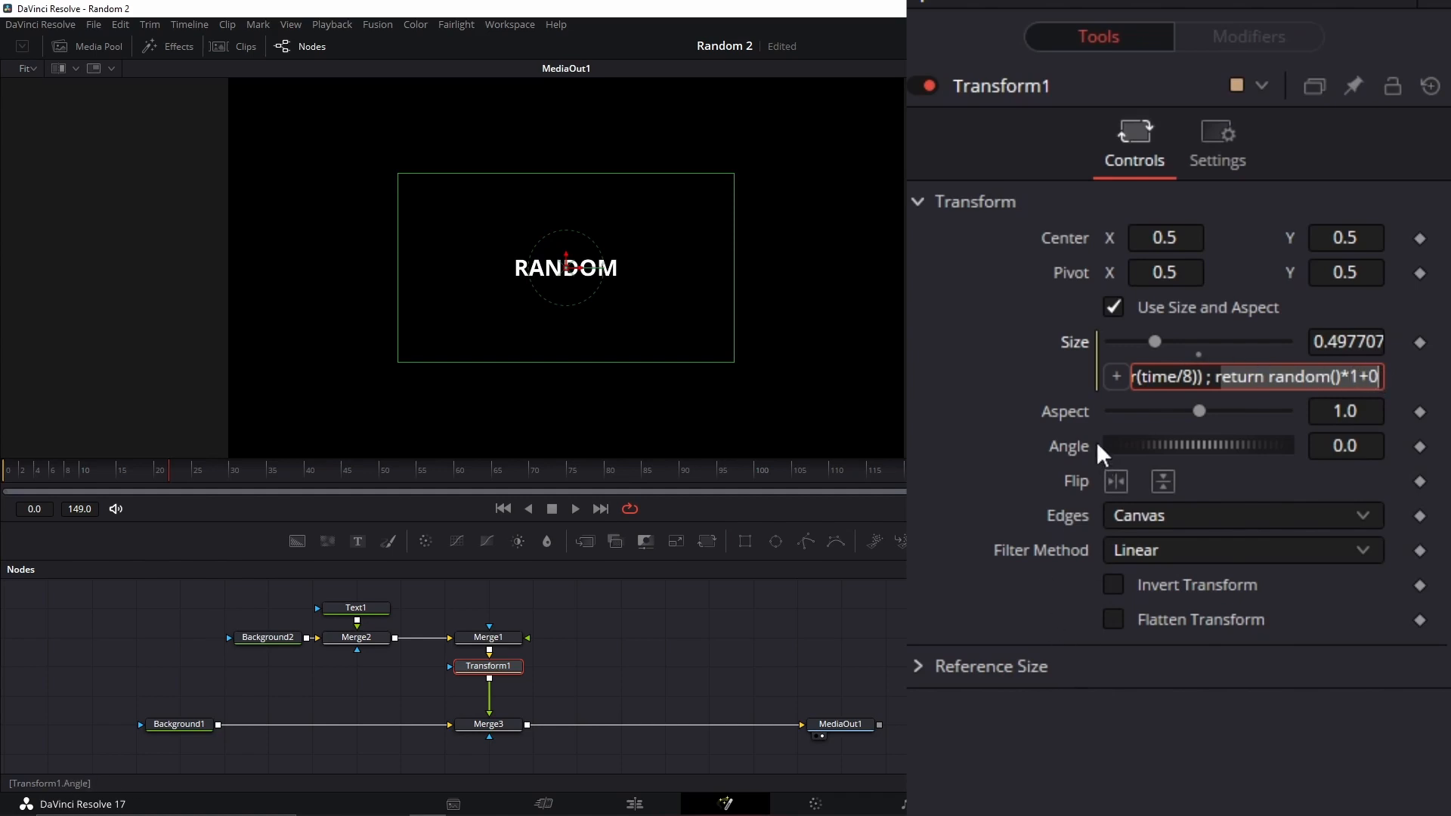
pyautogui.click(1371, 377)
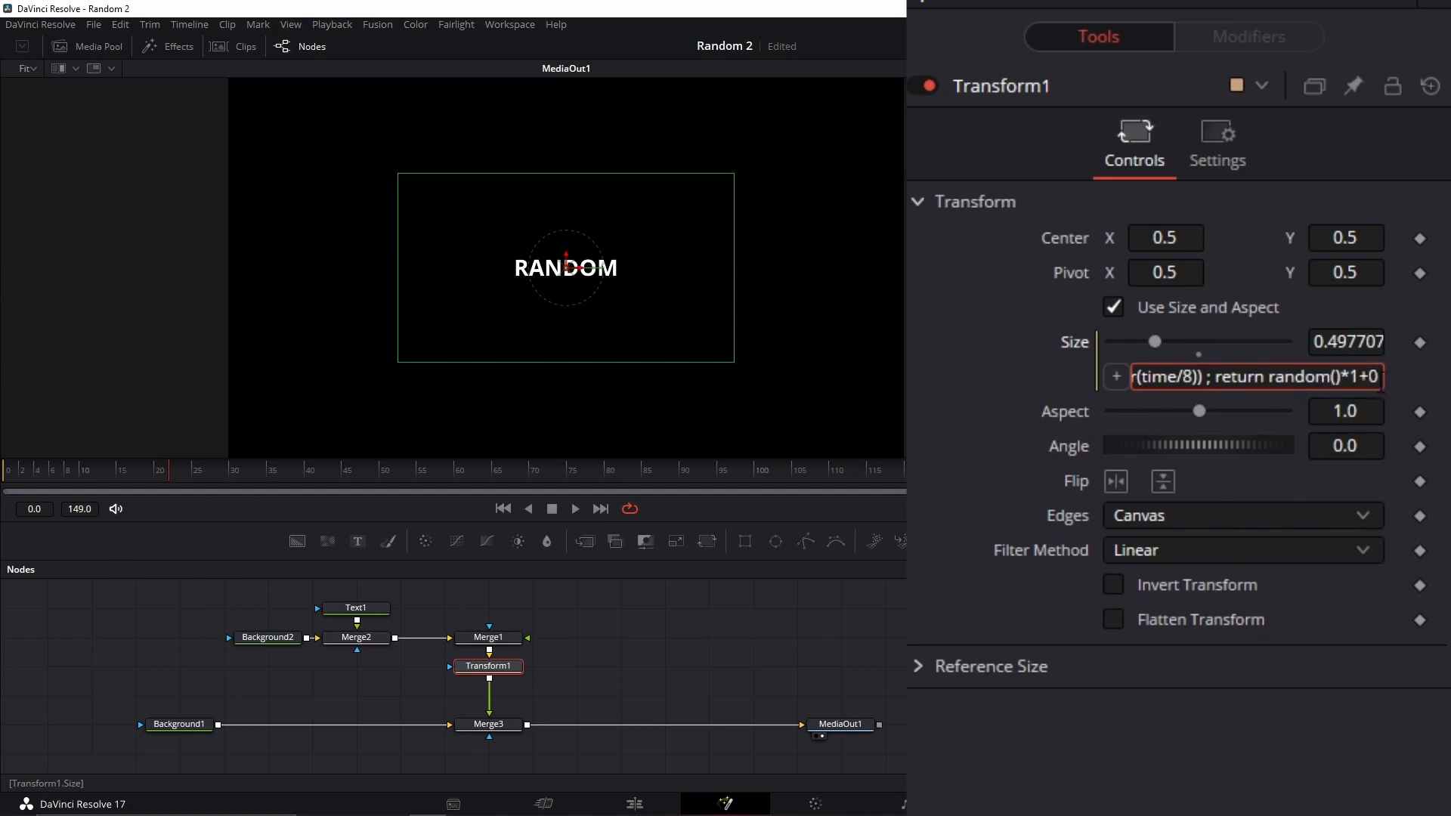
pyautogui.click(1382, 384)
pyautogui.press('BackSpace')
pyautogui.write('2')
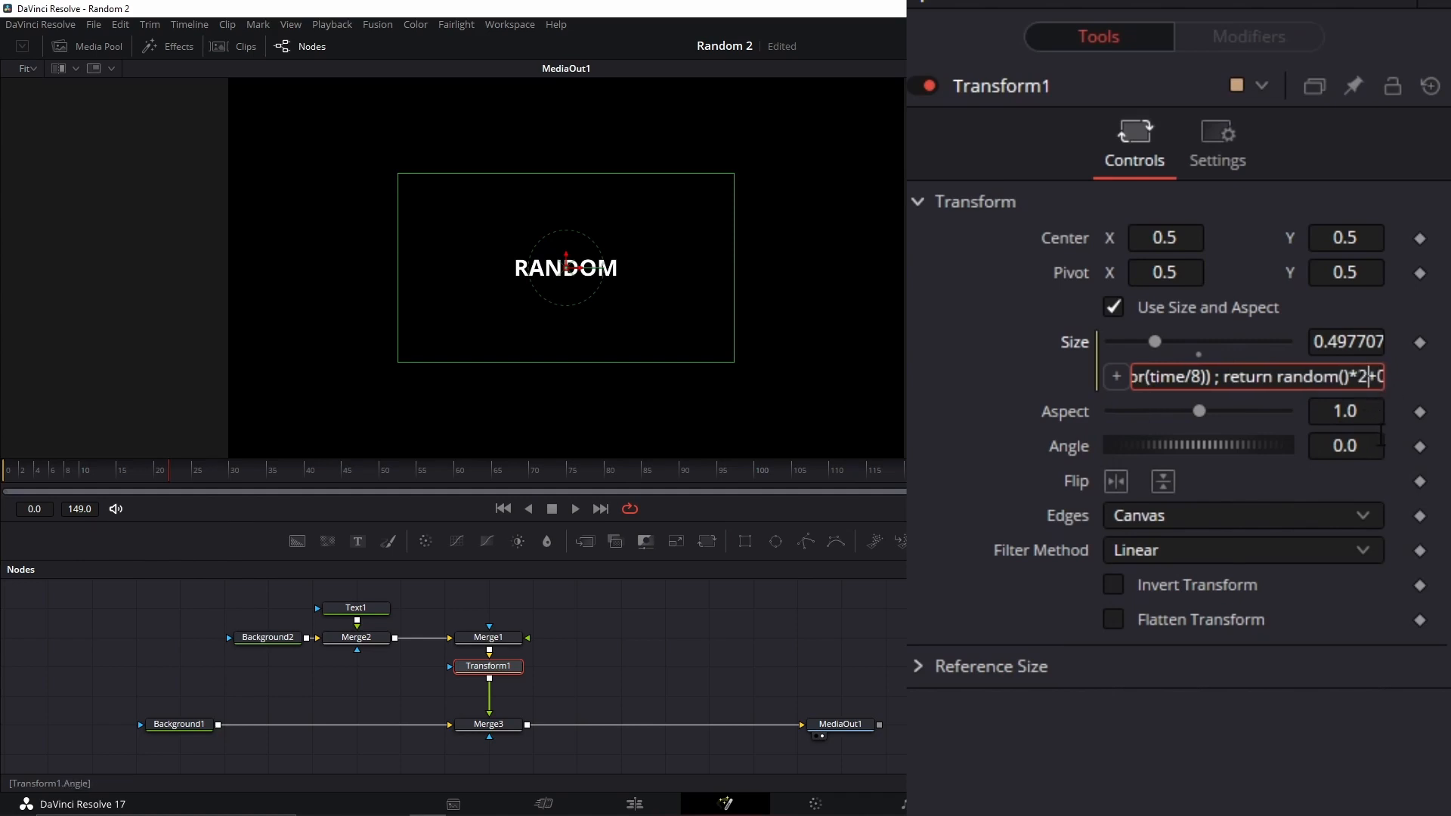
pyautogui.click(1372, 376)
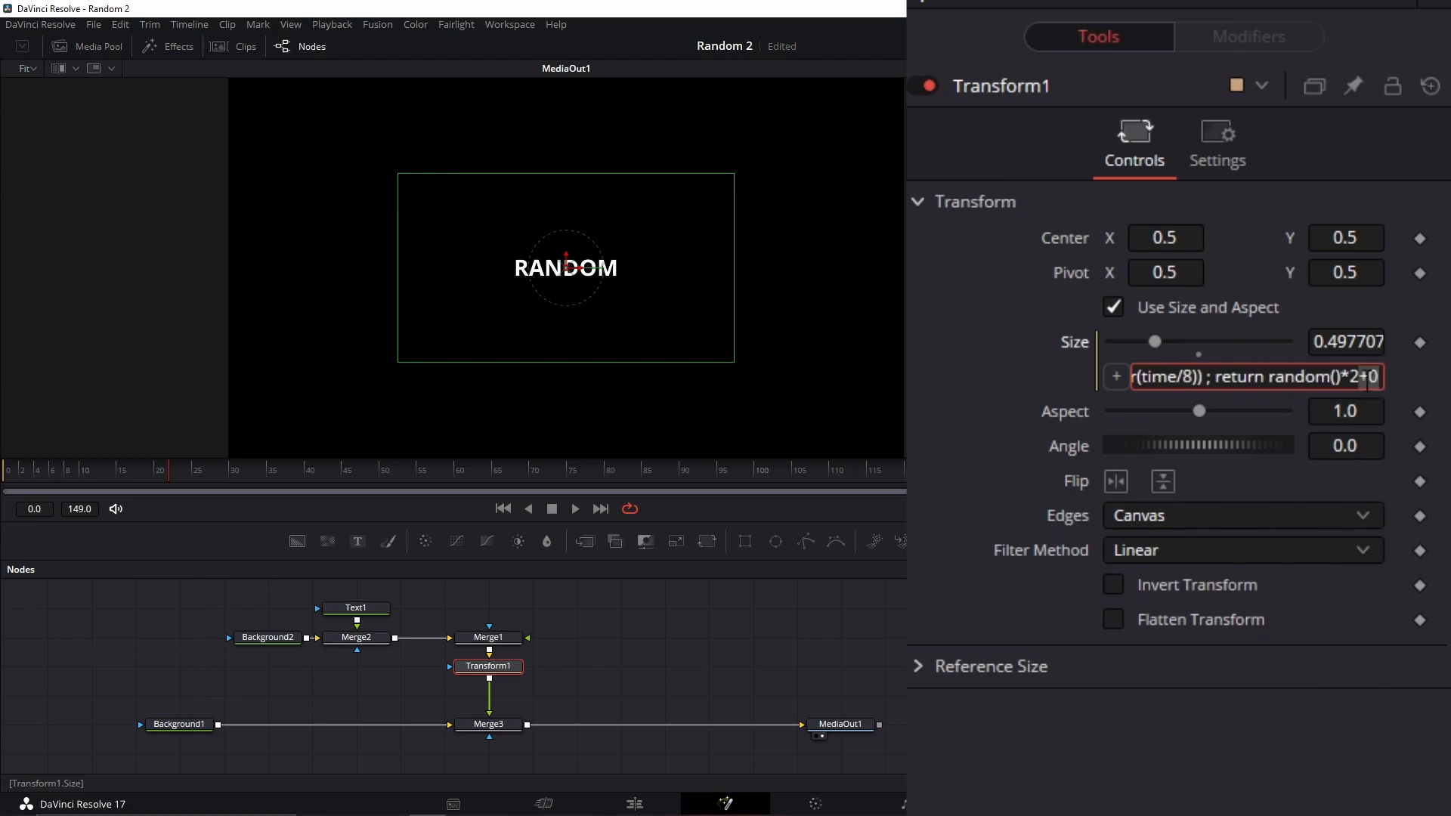
pyautogui.click(1374, 378)
pyautogui.moveTo(1371, 376); pyautogui.dragTo(1384, 380)
pyautogui.press('Return')
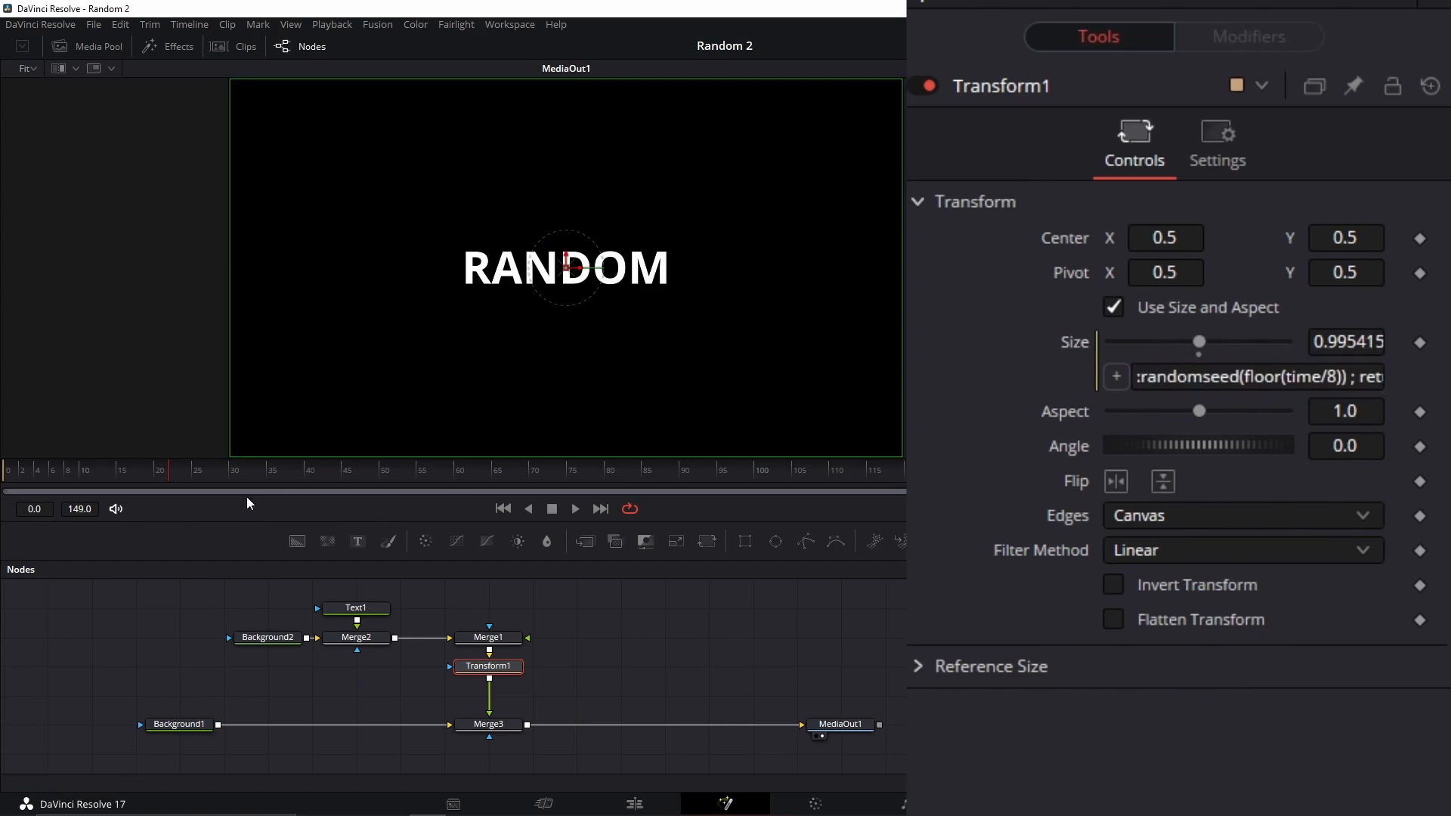
pyautogui.click(7, 476)
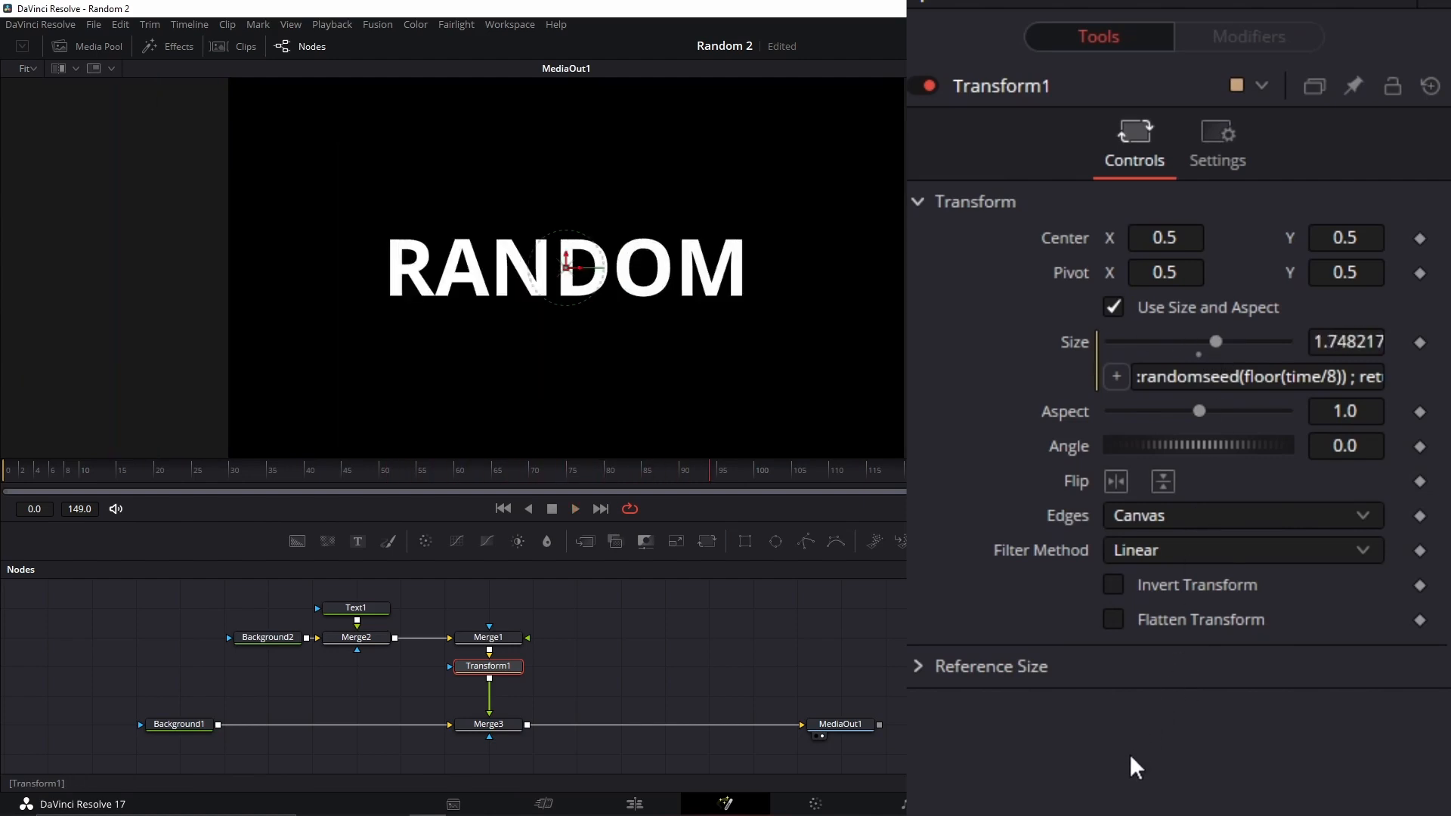
# Change the end of Transform1's Size expression to random()*1+1 and play back the animation
pyautogui.moveTo(1346, 377); pyautogui.dragTo(1399, 380)
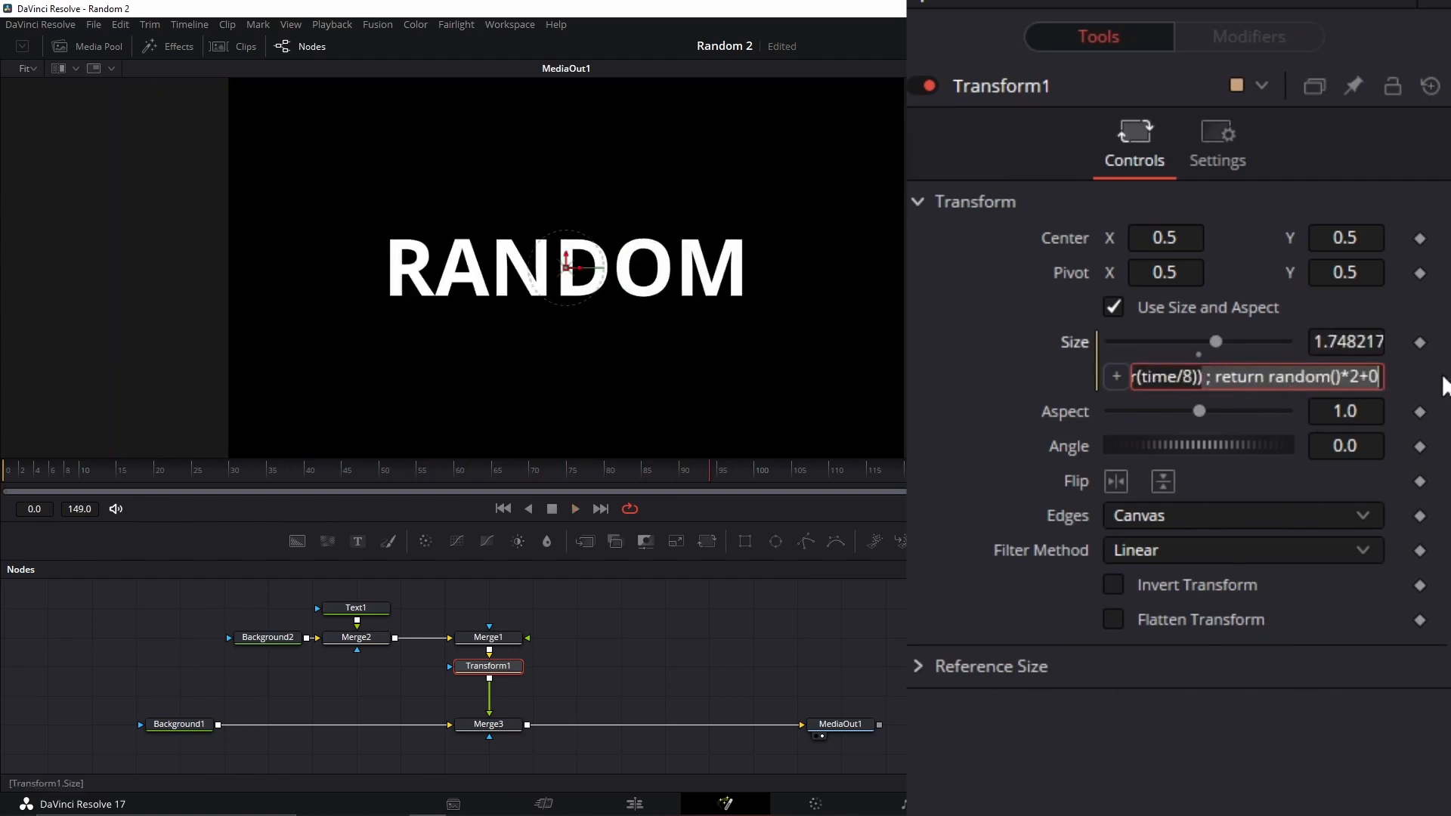
pyautogui.click(1374, 383)
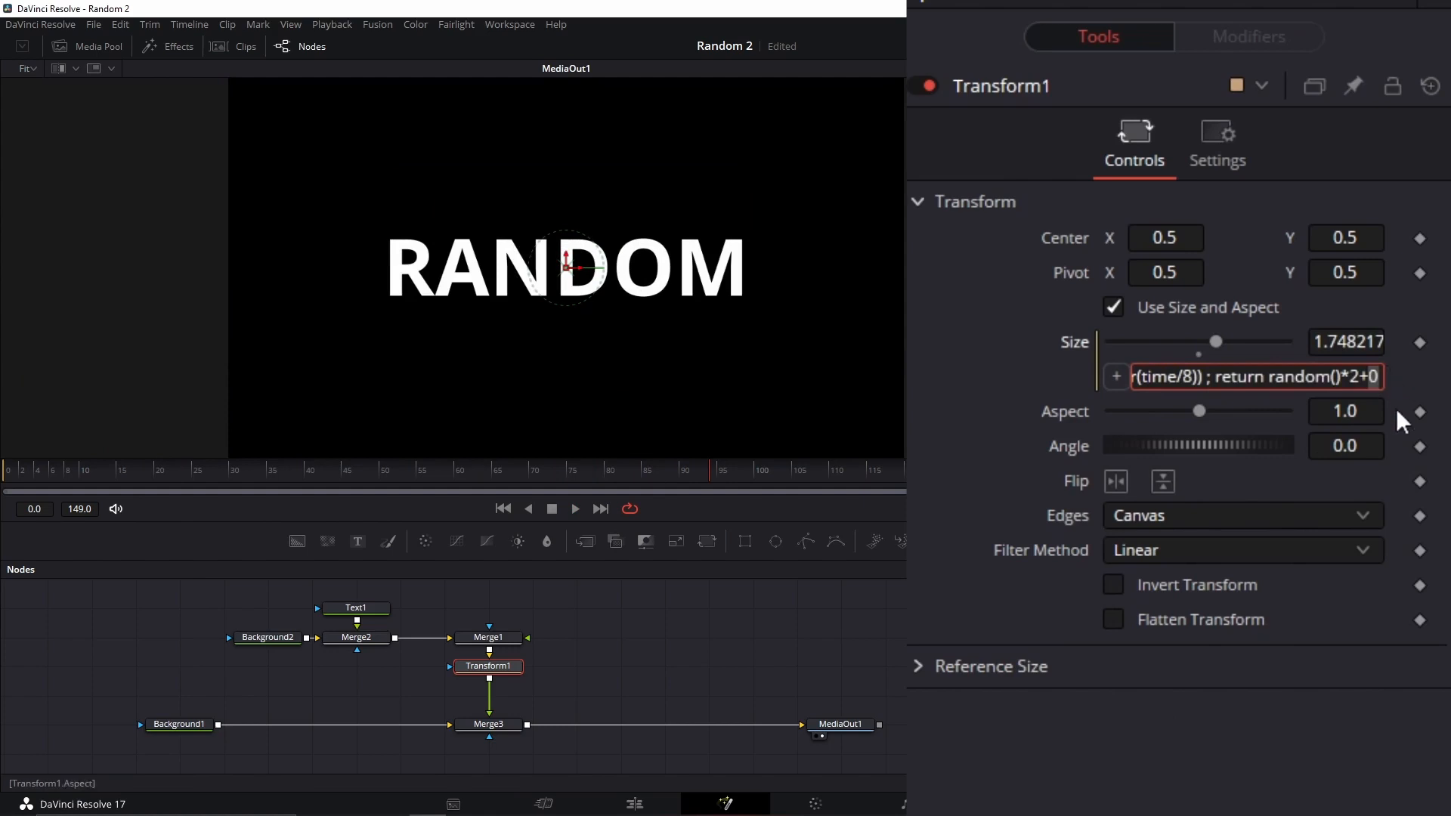
pyautogui.press('Delete')
pyautogui.write('1')
pyautogui.press('BackSpace')
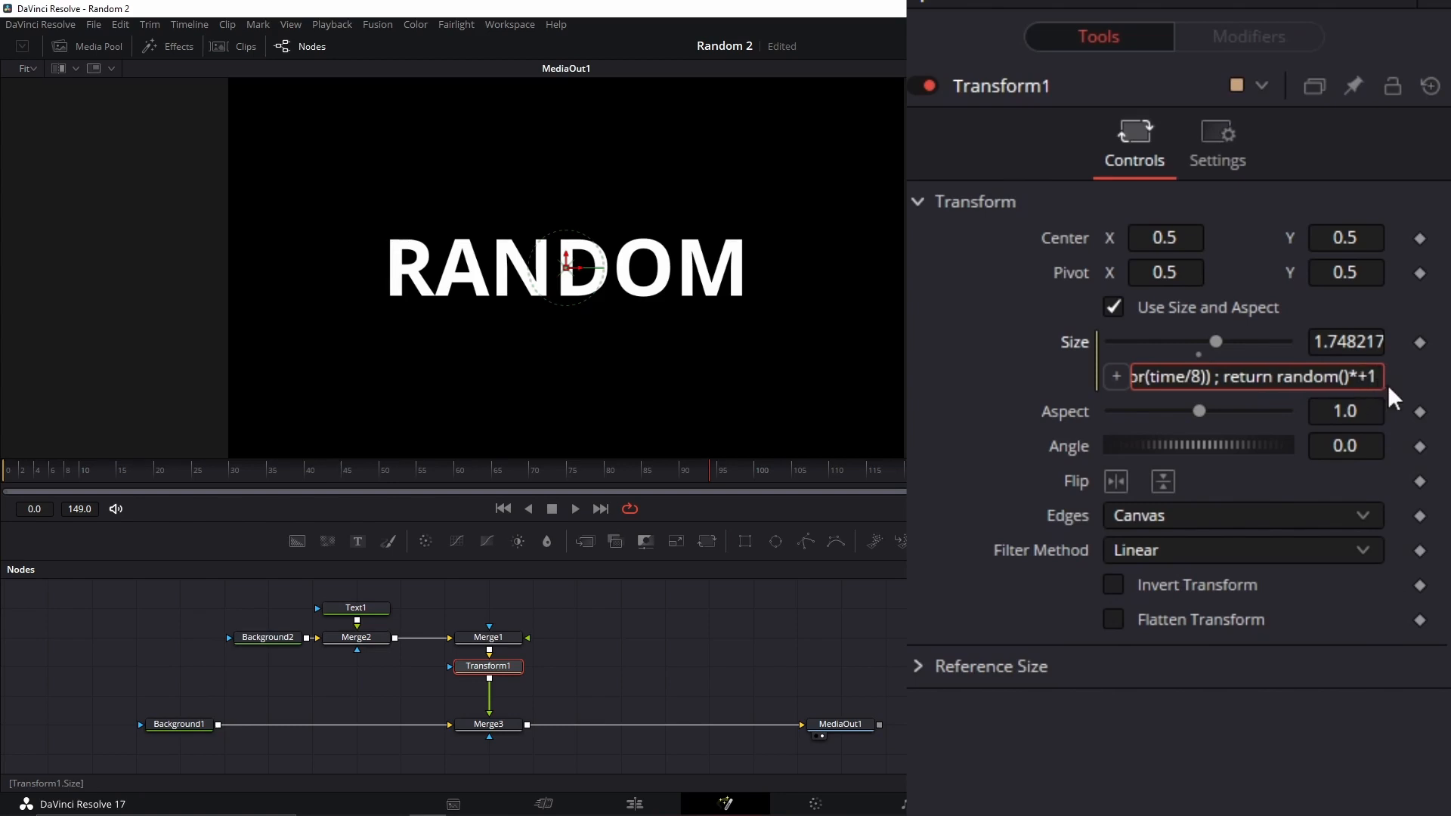
pyautogui.write('1')
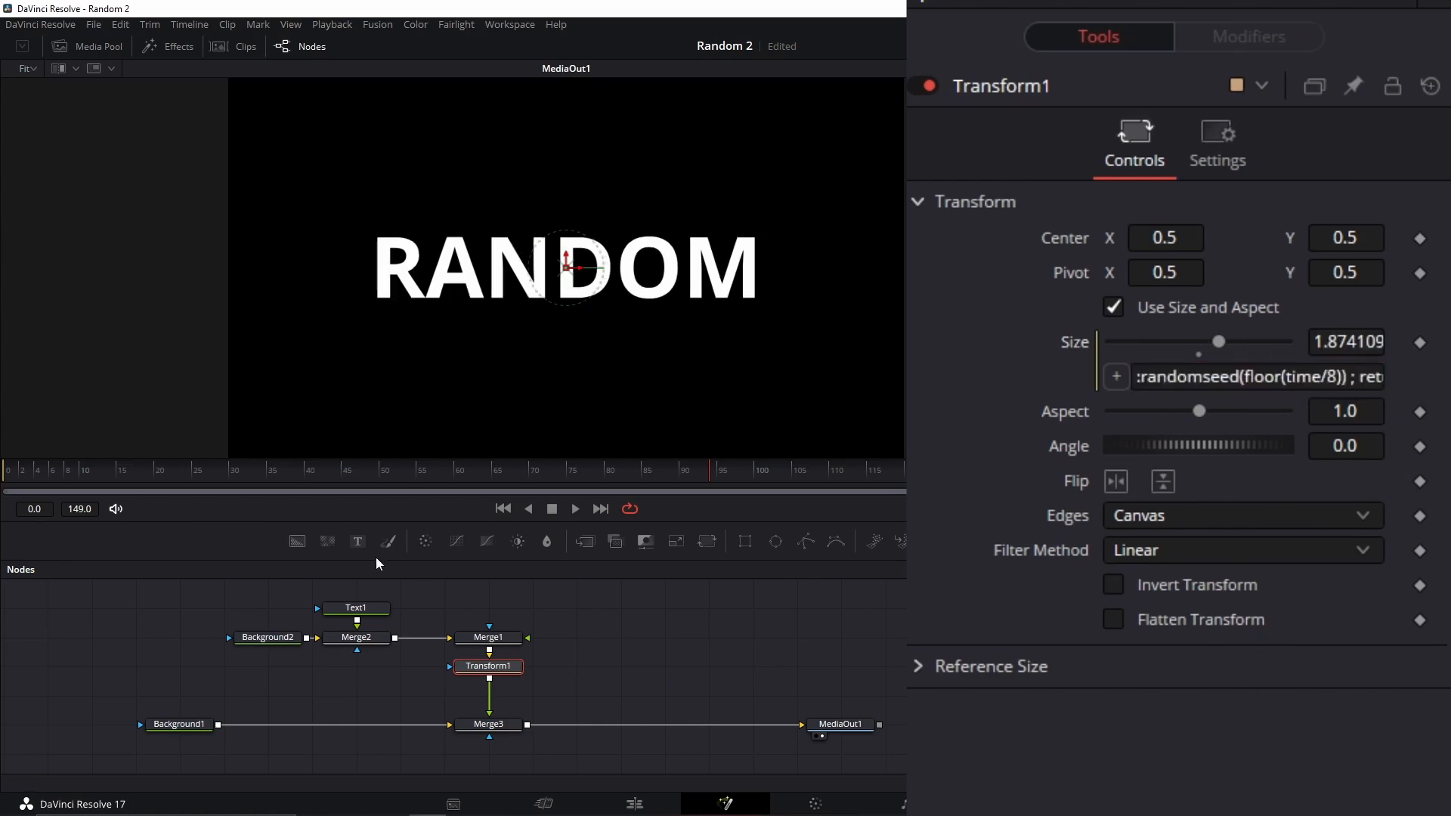
pyautogui.press('space')
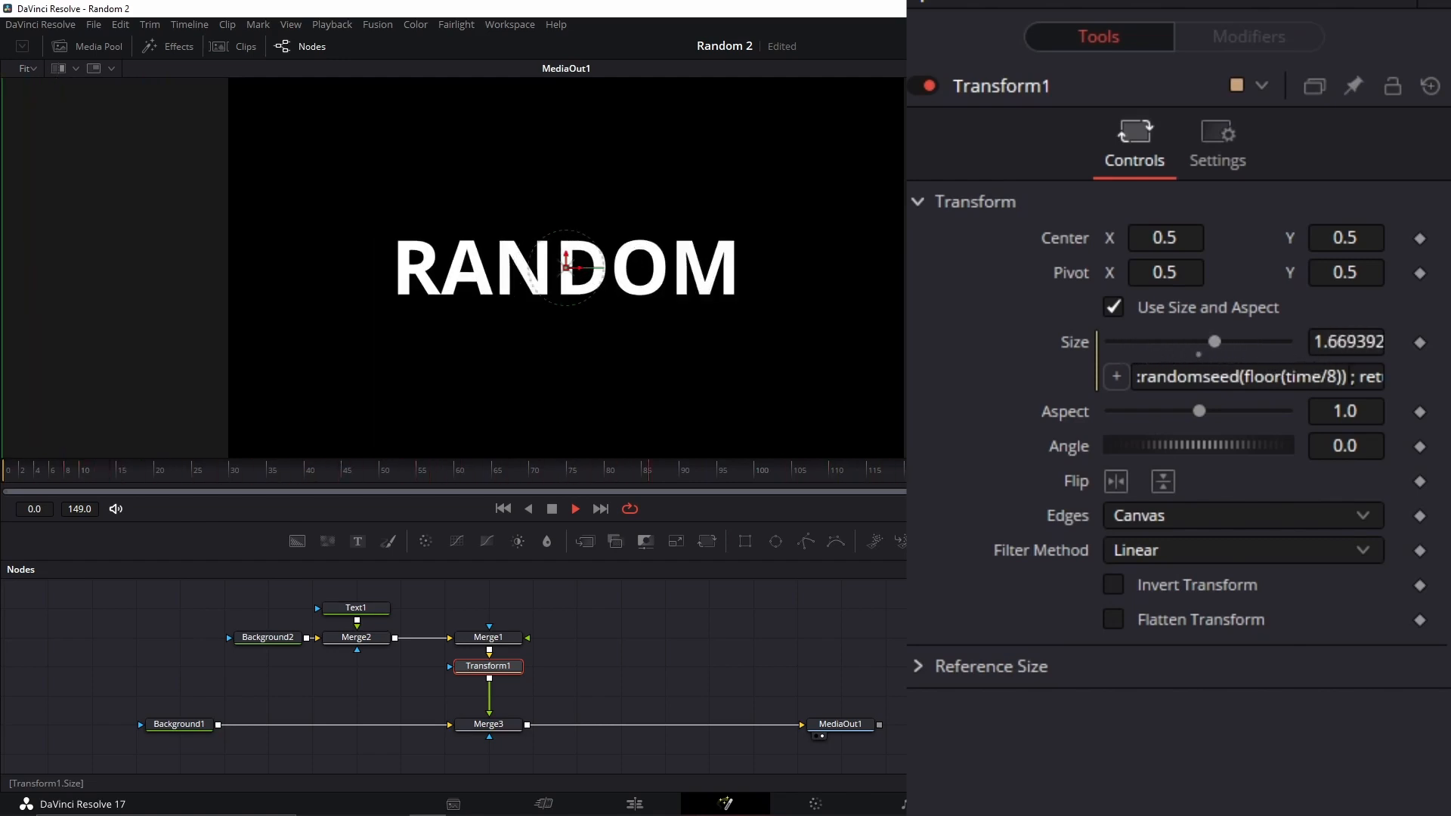
# Change the end of Transform1's Size expression to random()*3+2 and preview the animation
pyautogui.moveTo(1376, 377); pyautogui.dragTo(1442, 388)
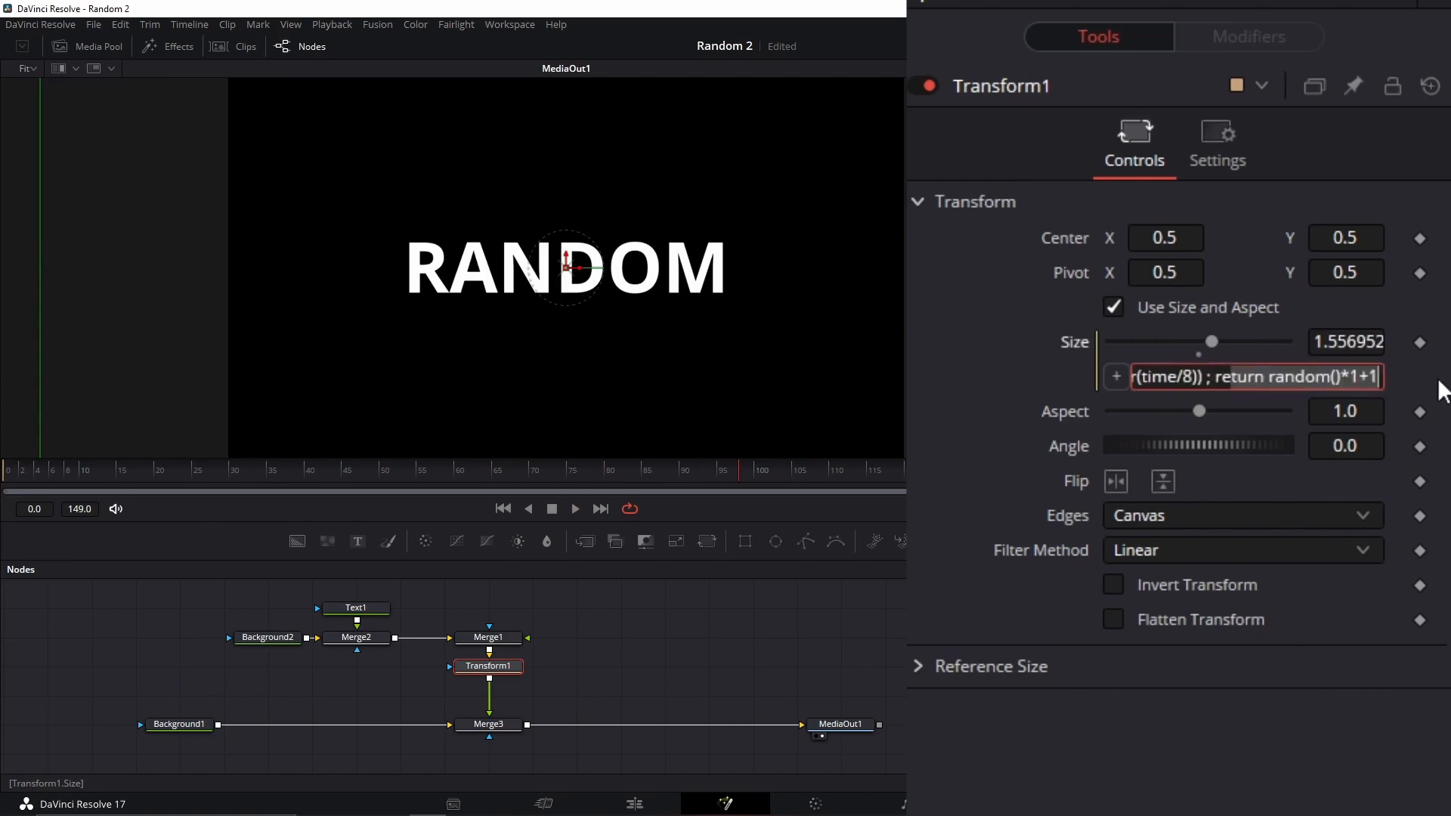
pyautogui.click(1386, 379)
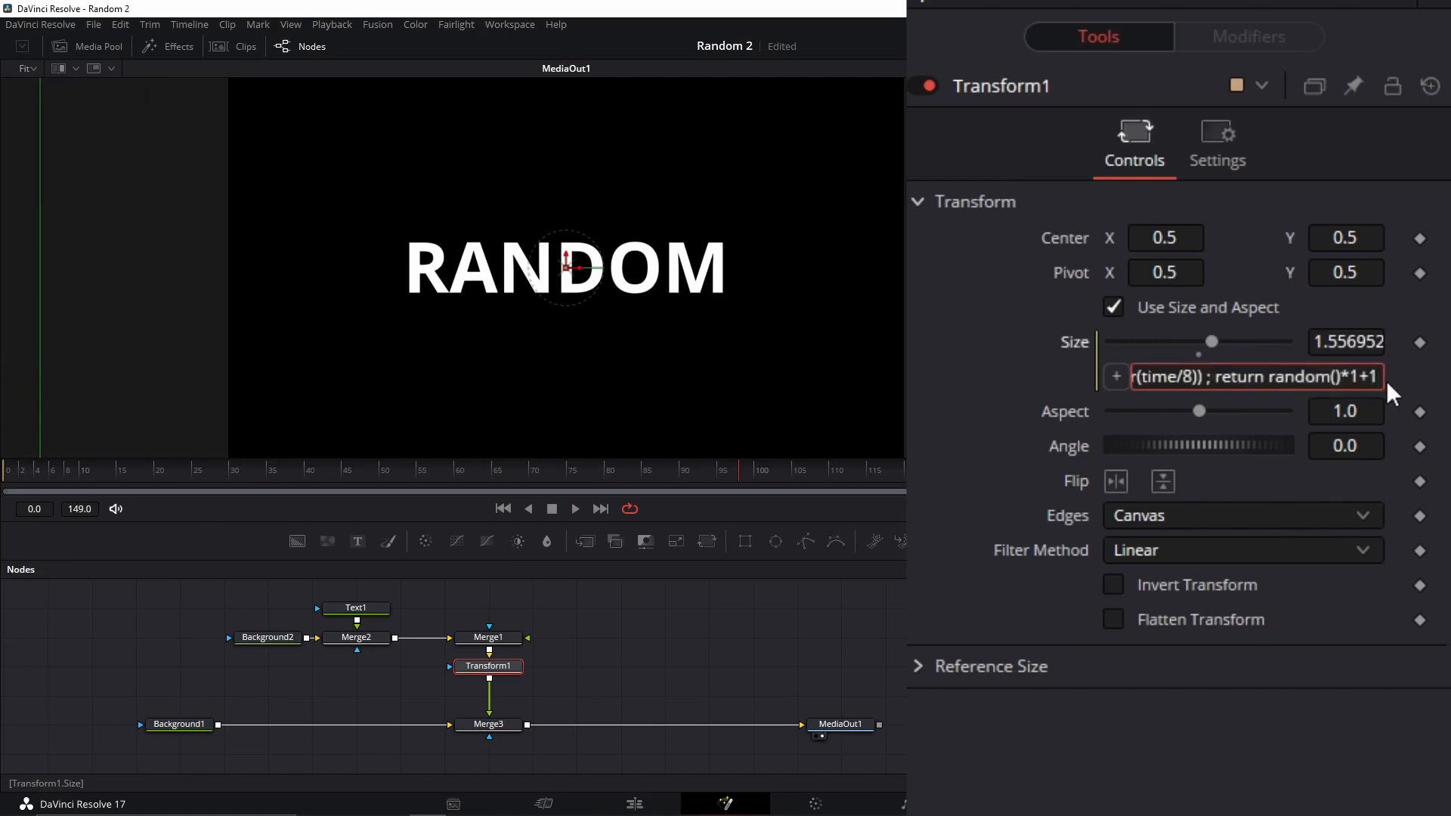
pyautogui.press('BackSpace')
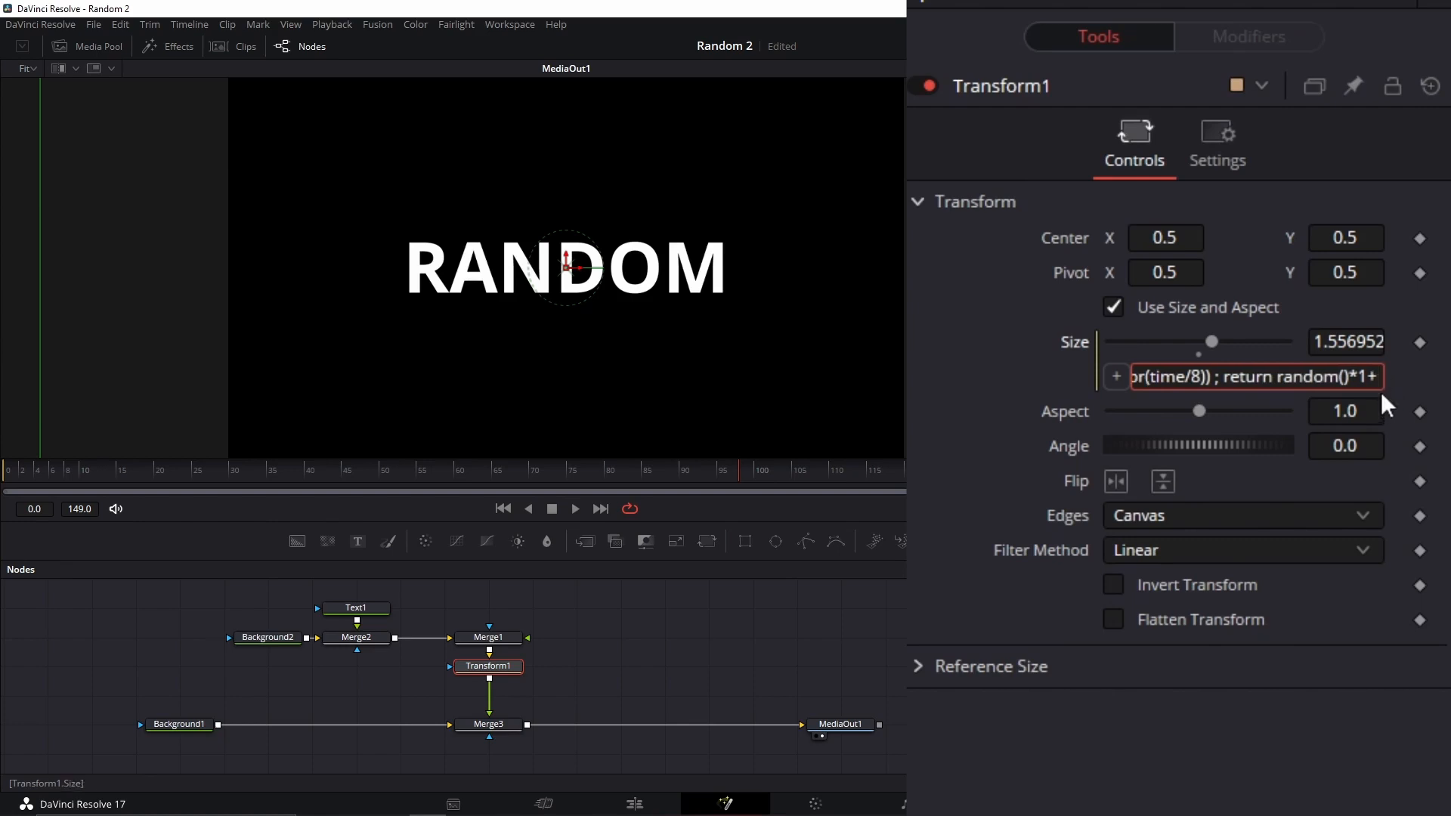
pyautogui.write('2')
pyautogui.press('Left')
pyautogui.press('Left')
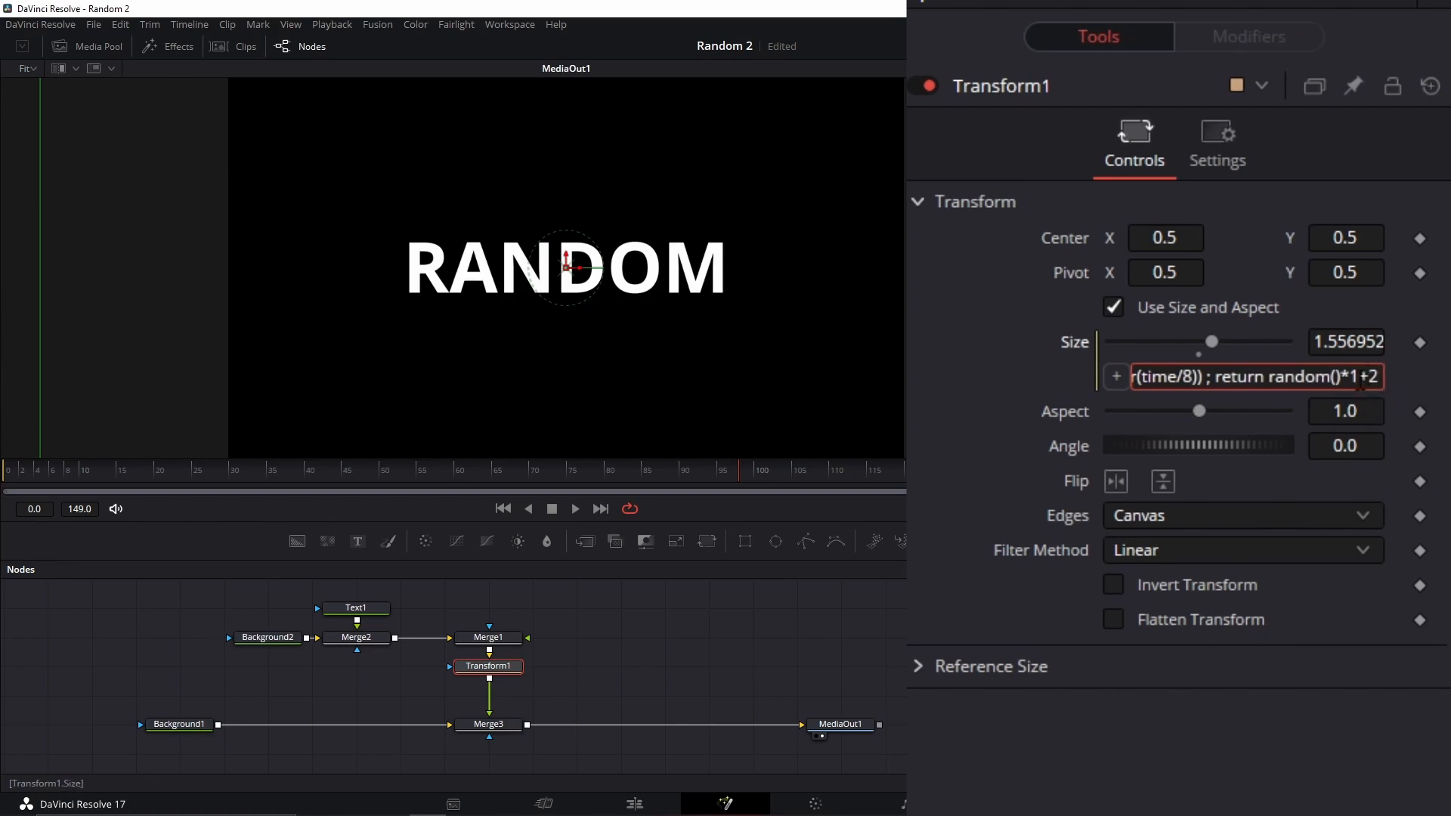
pyautogui.press('BackSpace')
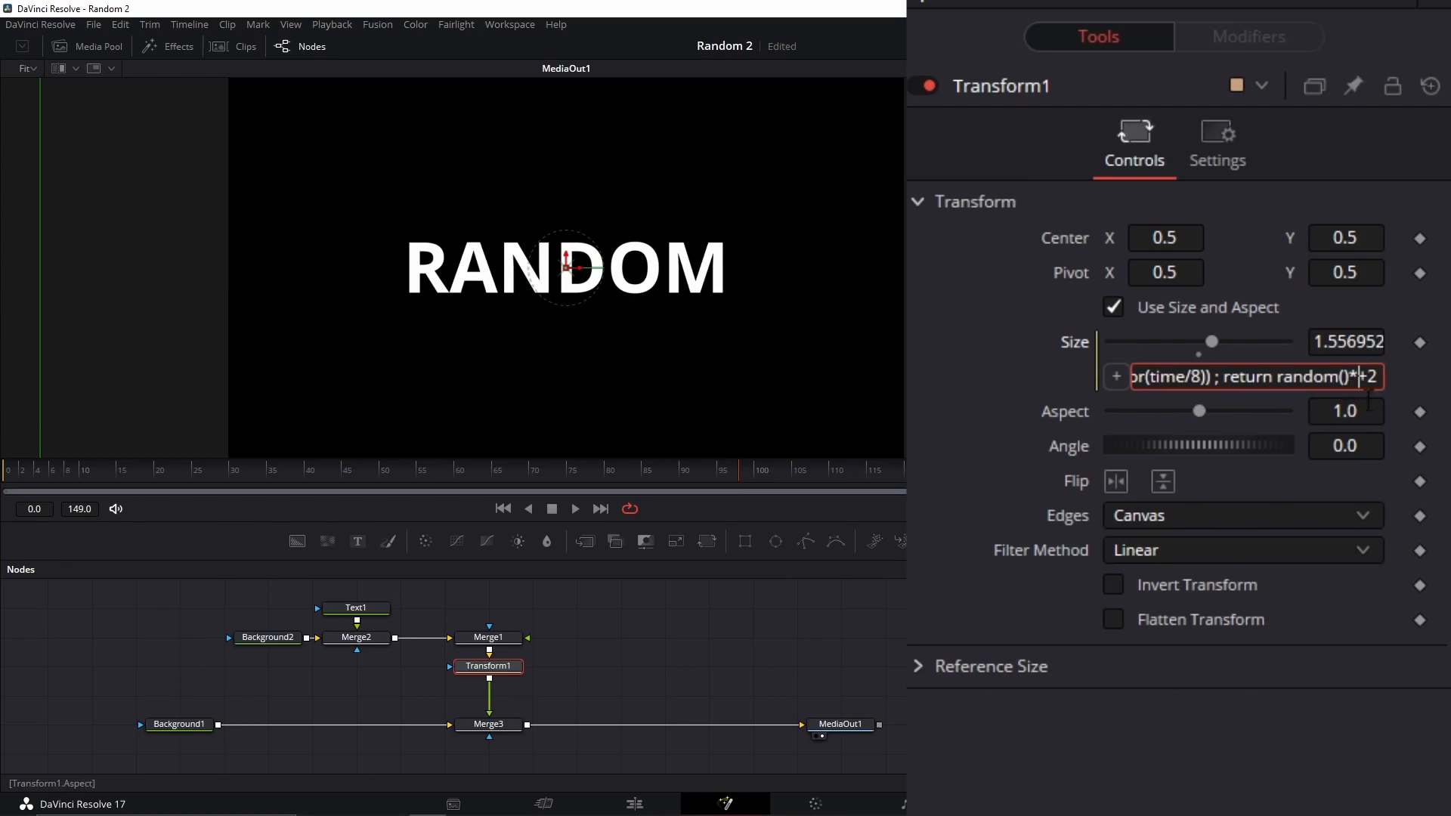
pyautogui.write('3')
pyautogui.press('Return')
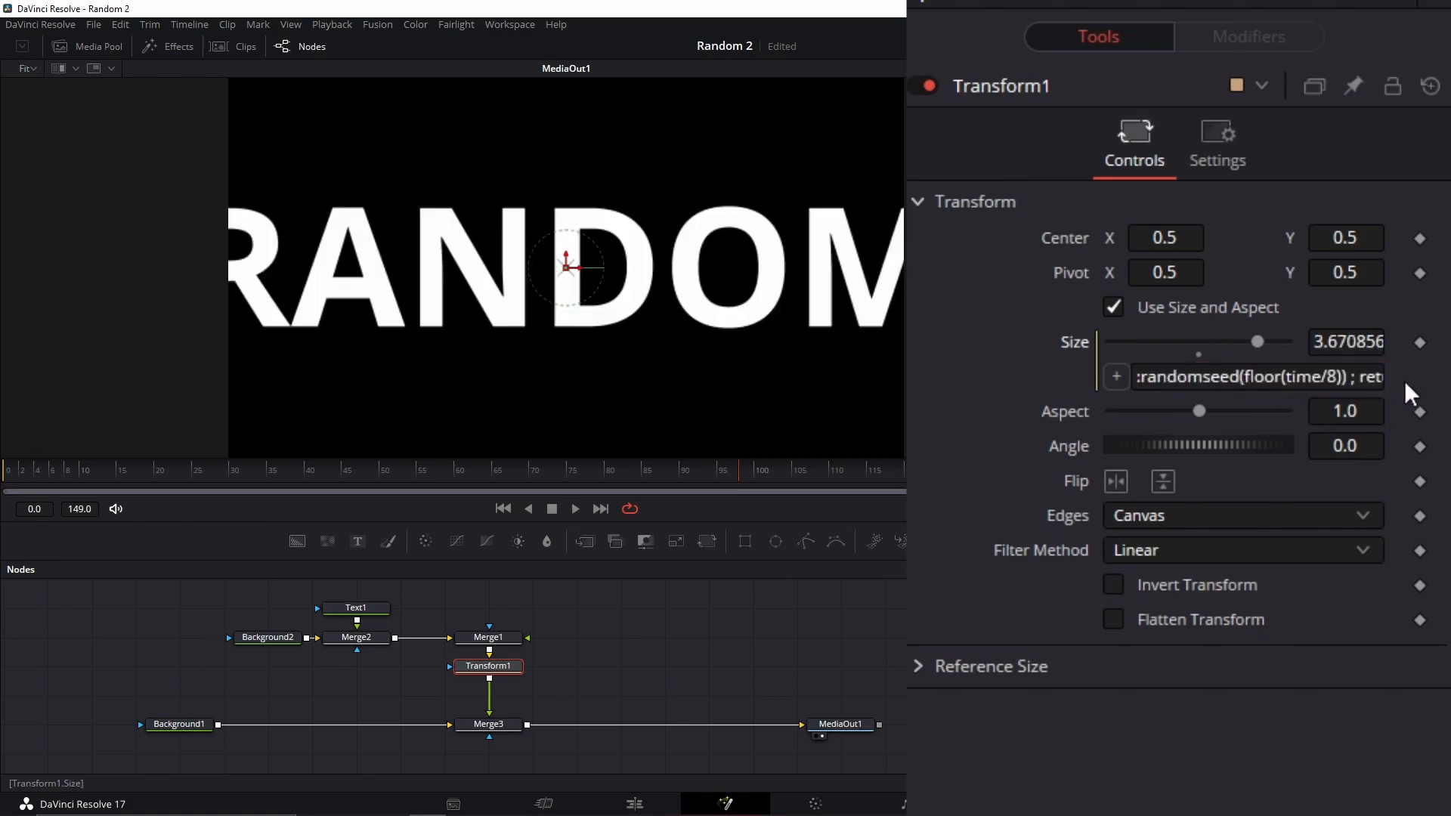
pyautogui.press('space')
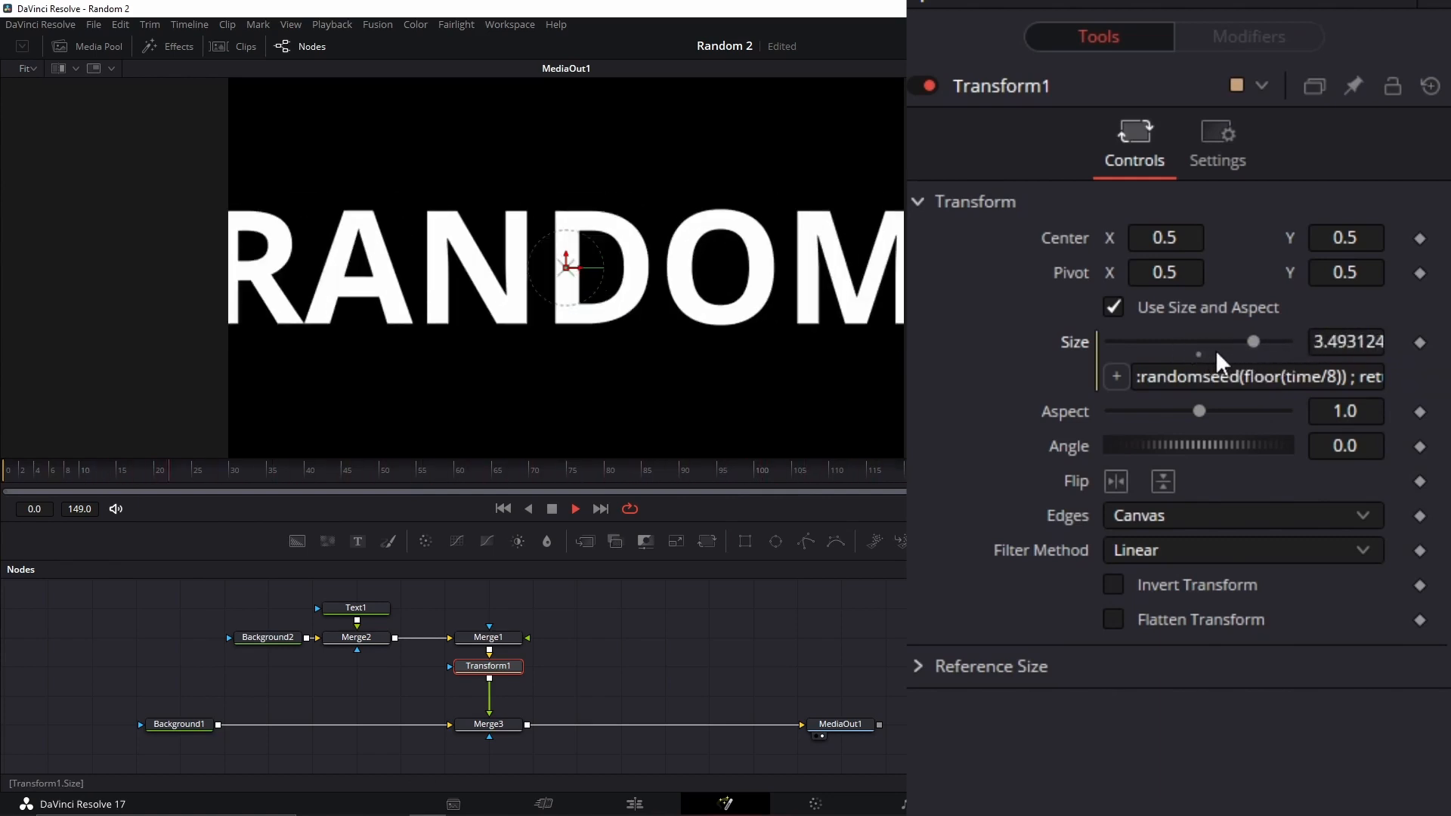
pyautogui.press('space')
# Change the end of Transform1's Size expression to random()*3+0 and preview the animation
pyautogui.moveTo(1377, 381); pyautogui.dragTo(1433, 384)
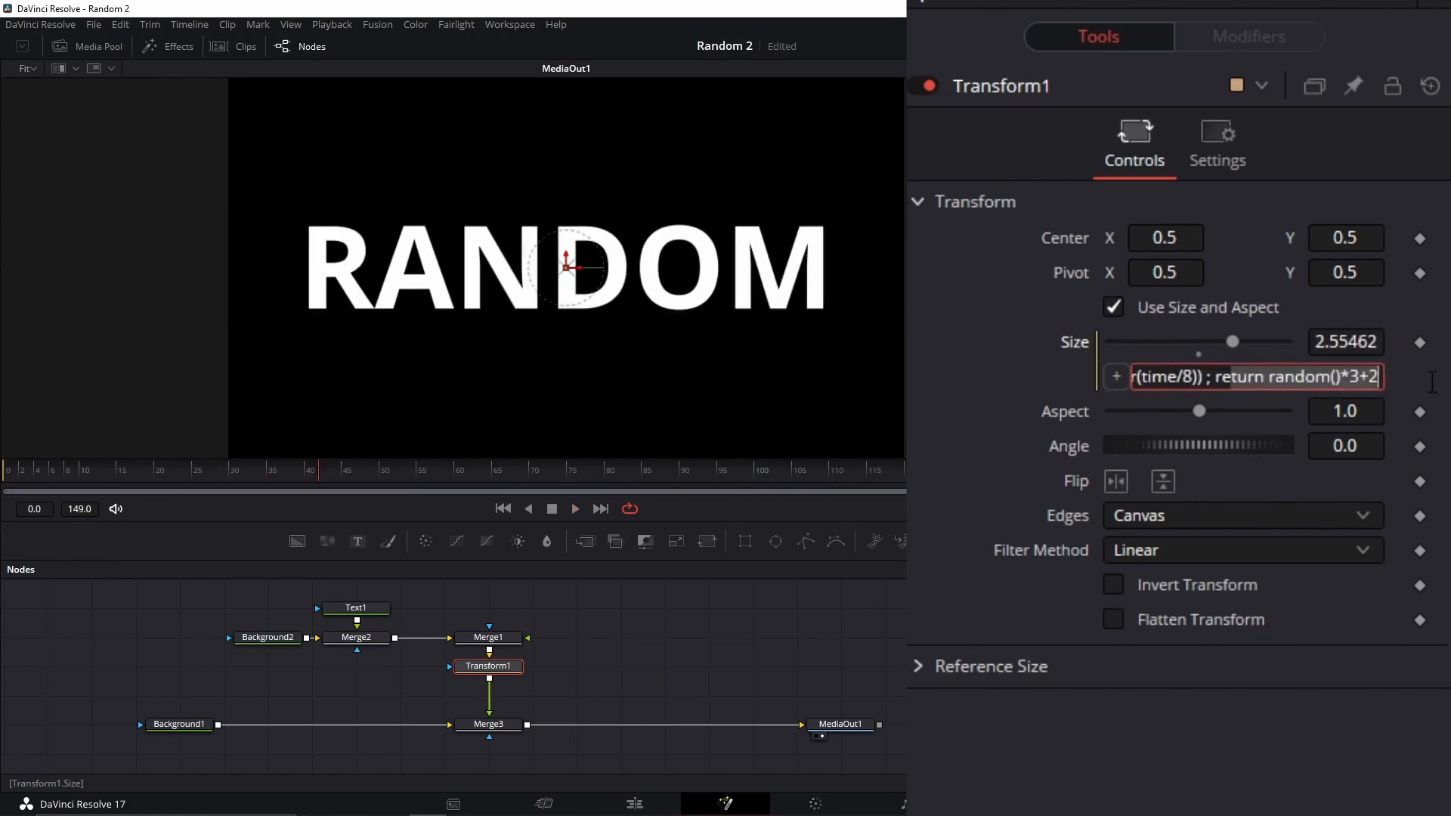
pyautogui.click(1382, 377)
pyautogui.press('BackSpace')
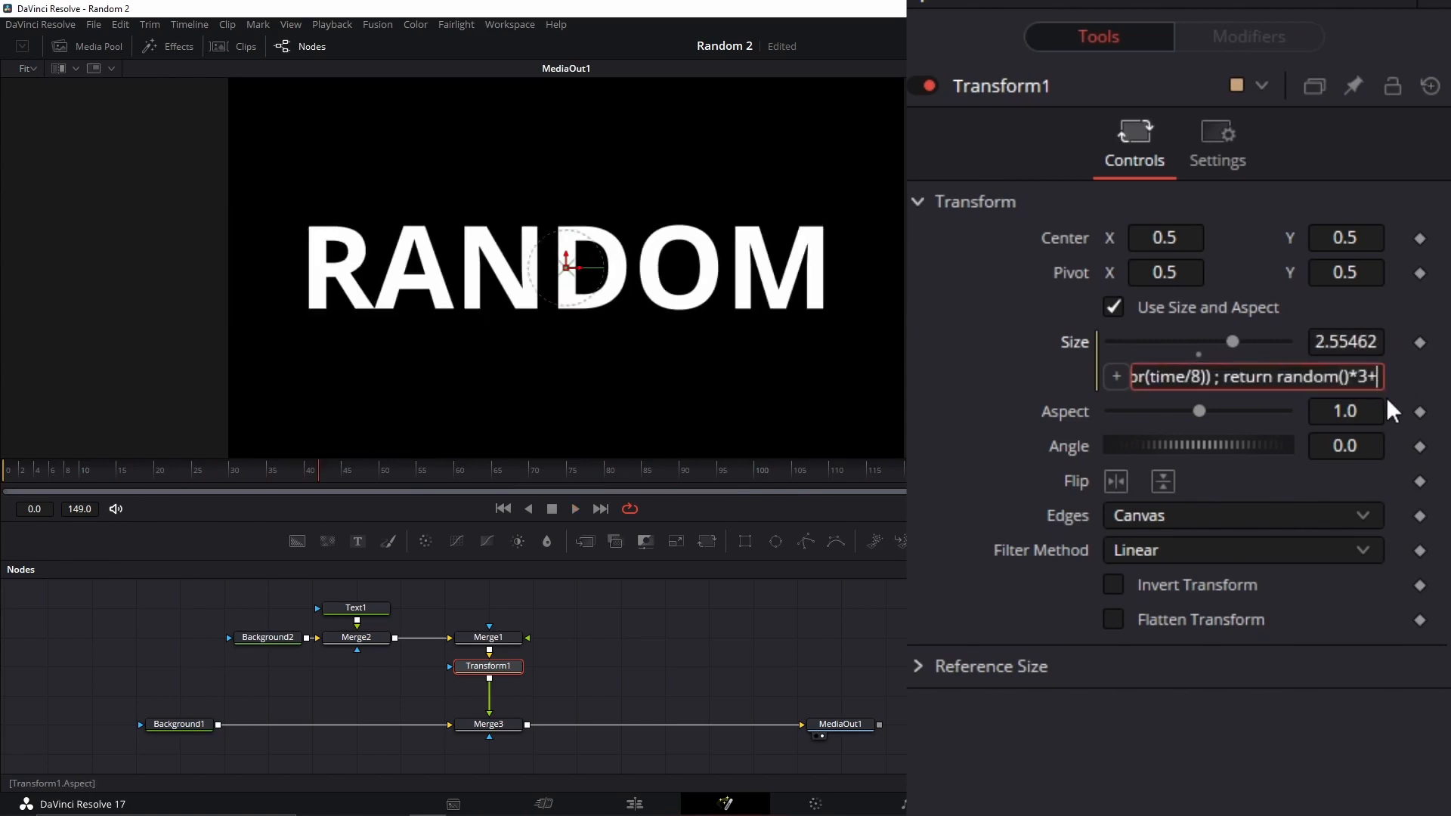
pyautogui.write('0')
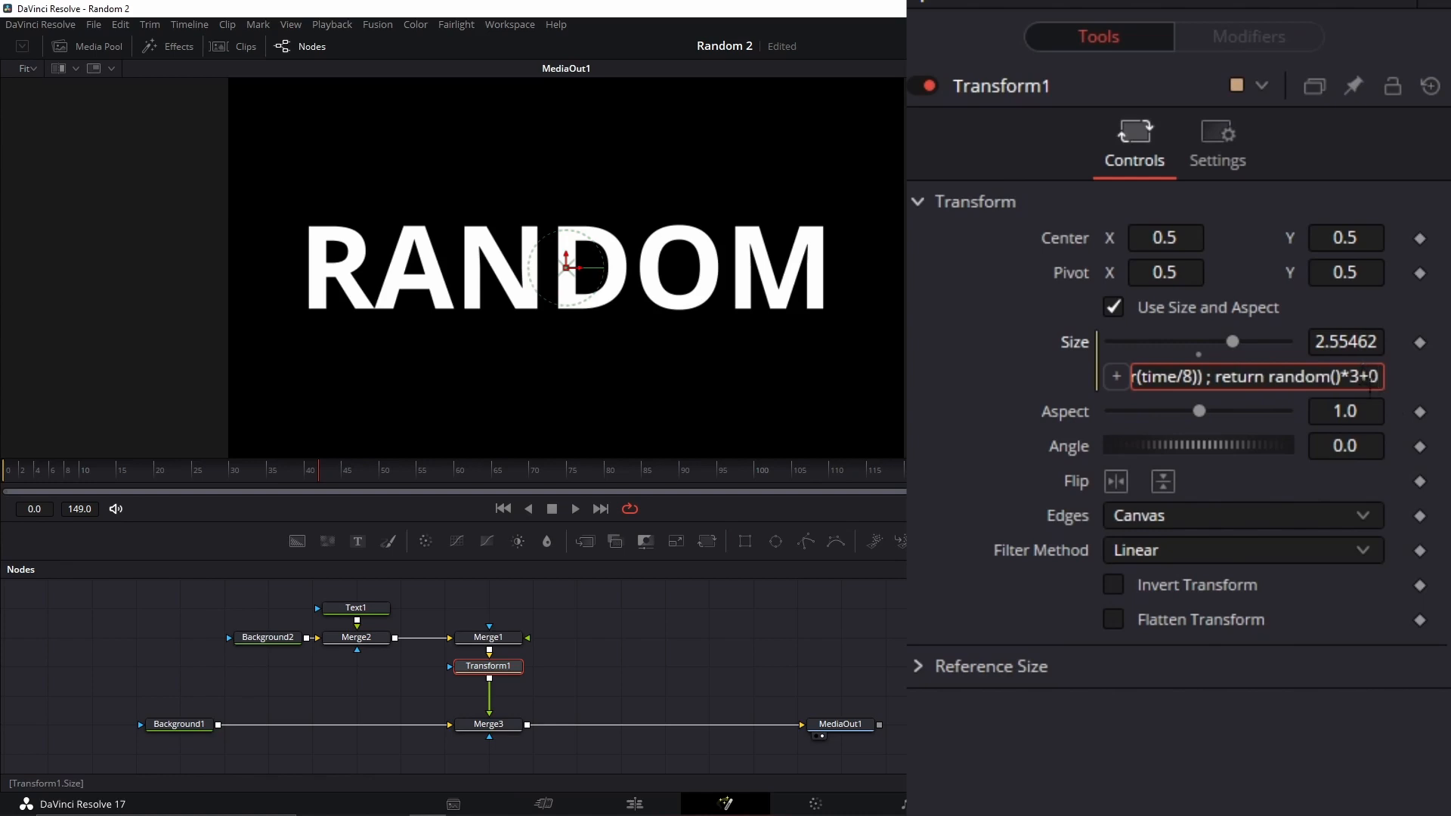
pyautogui.press('BackSpace')
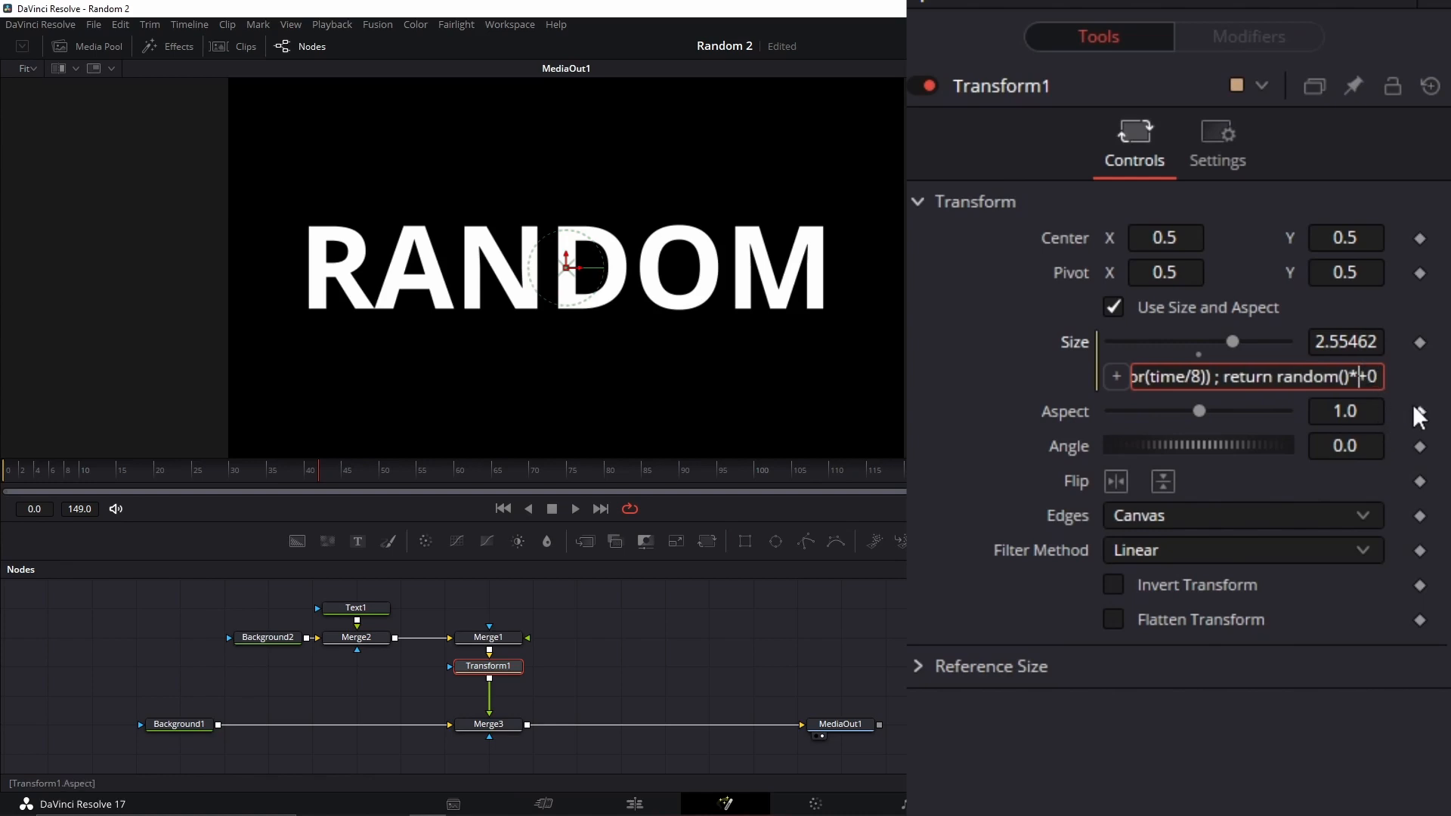
pyautogui.write('3')
pyautogui.click(1421, 378)
pyautogui.press('space')
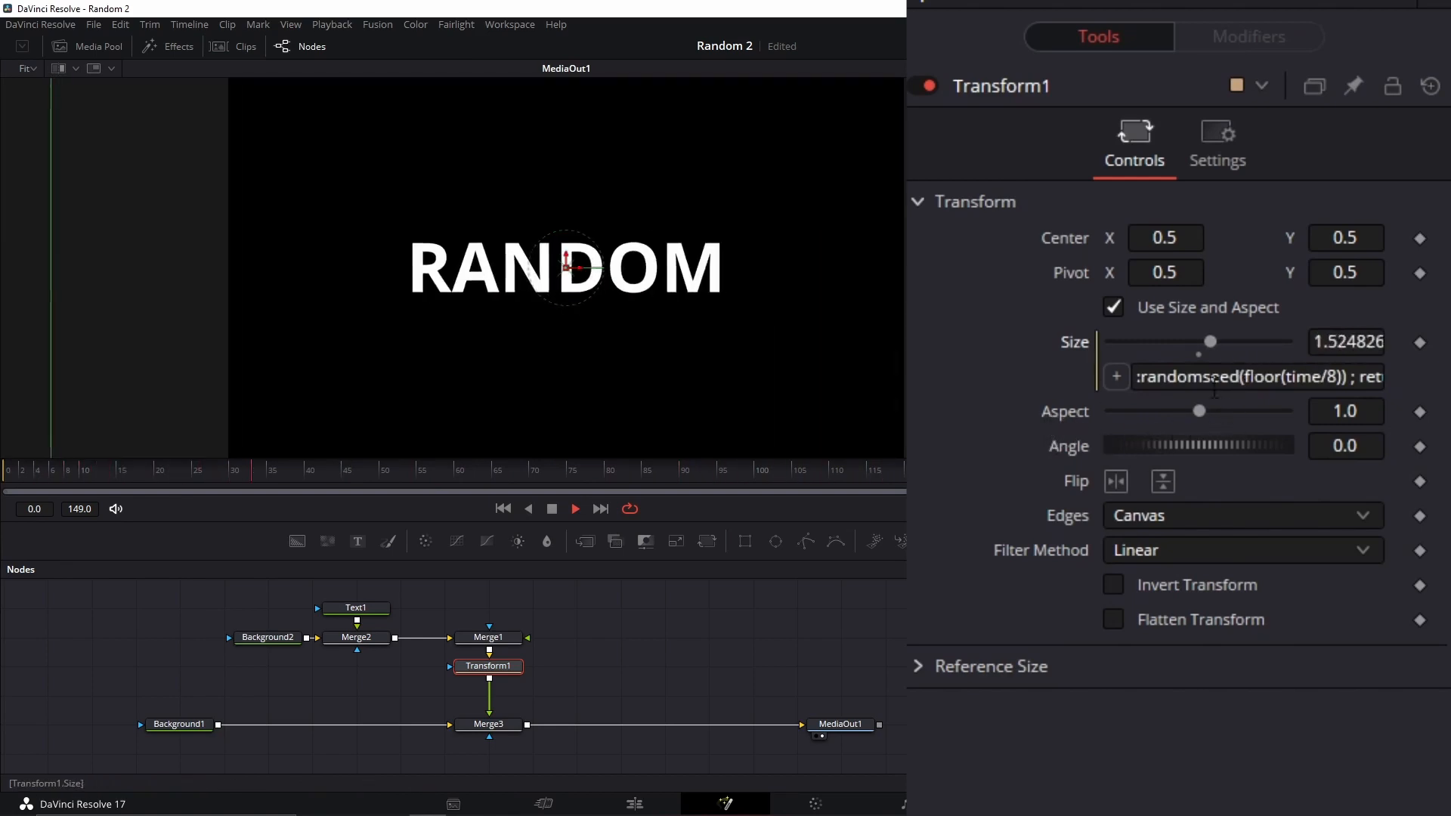
pyautogui.press('space')
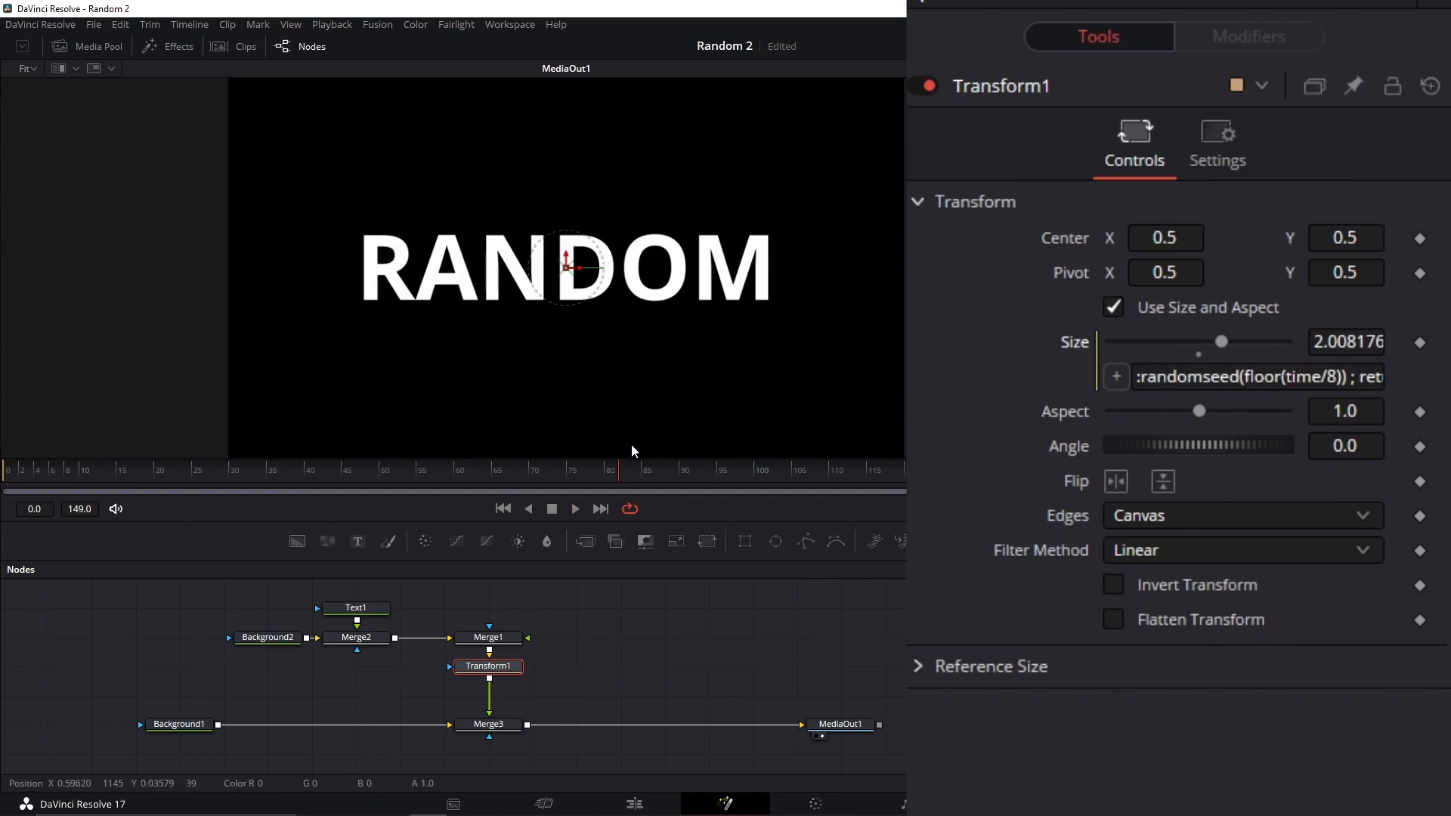
# Add an expression to Merge3's Blend and paste in ":randomseed(floor(time/6)) ; return random()*1+0"
pyautogui.click(490, 727)
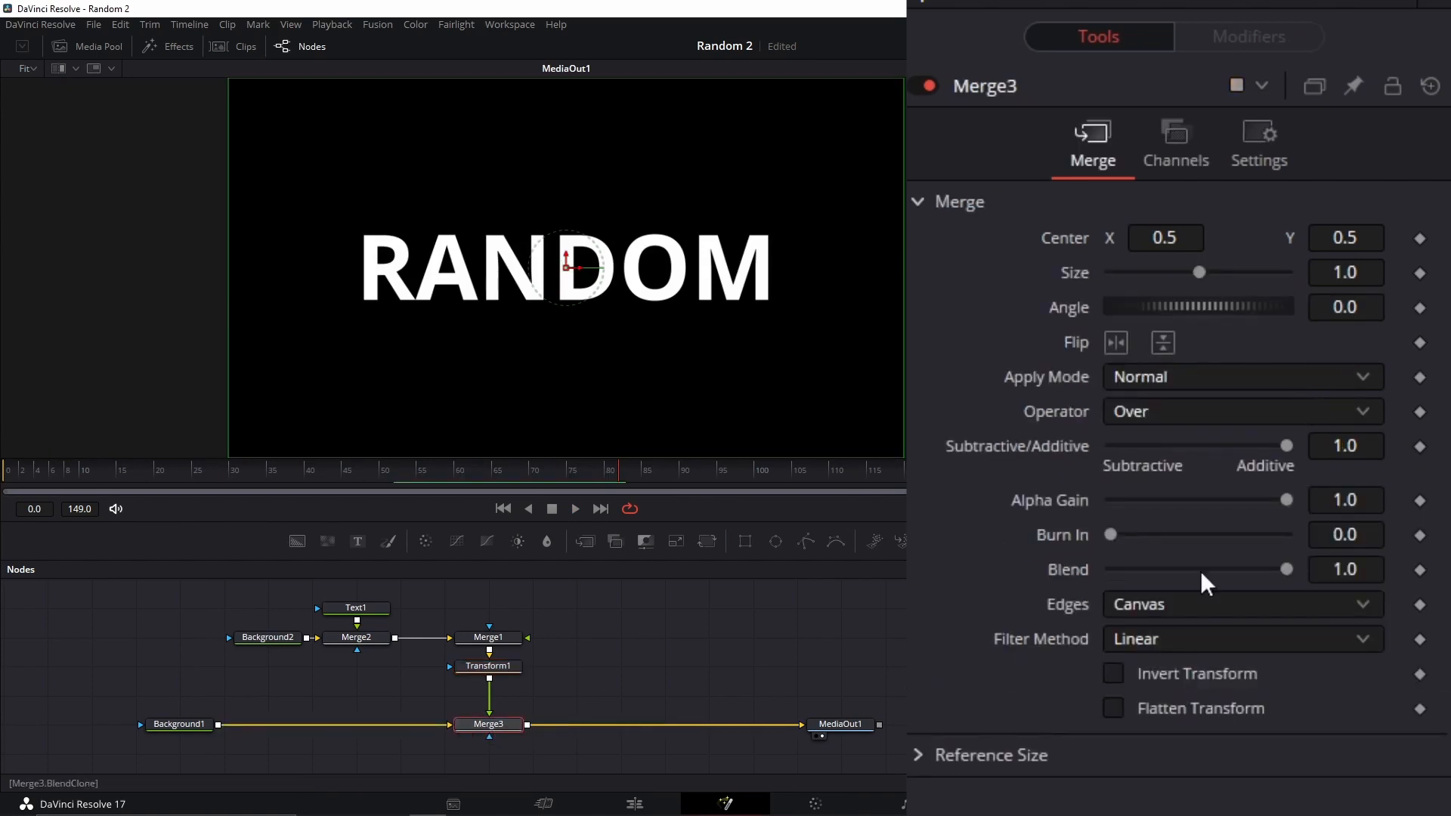
pyautogui.moveTo(1245, 570)
pyautogui.mouseDown()
pyautogui.moveTo(1172, 573)
pyautogui.moveTo(1251, 573)
pyautogui.moveTo(1232, 573)
pyautogui.mouseUp()
pyautogui.rightClick(1074, 566)
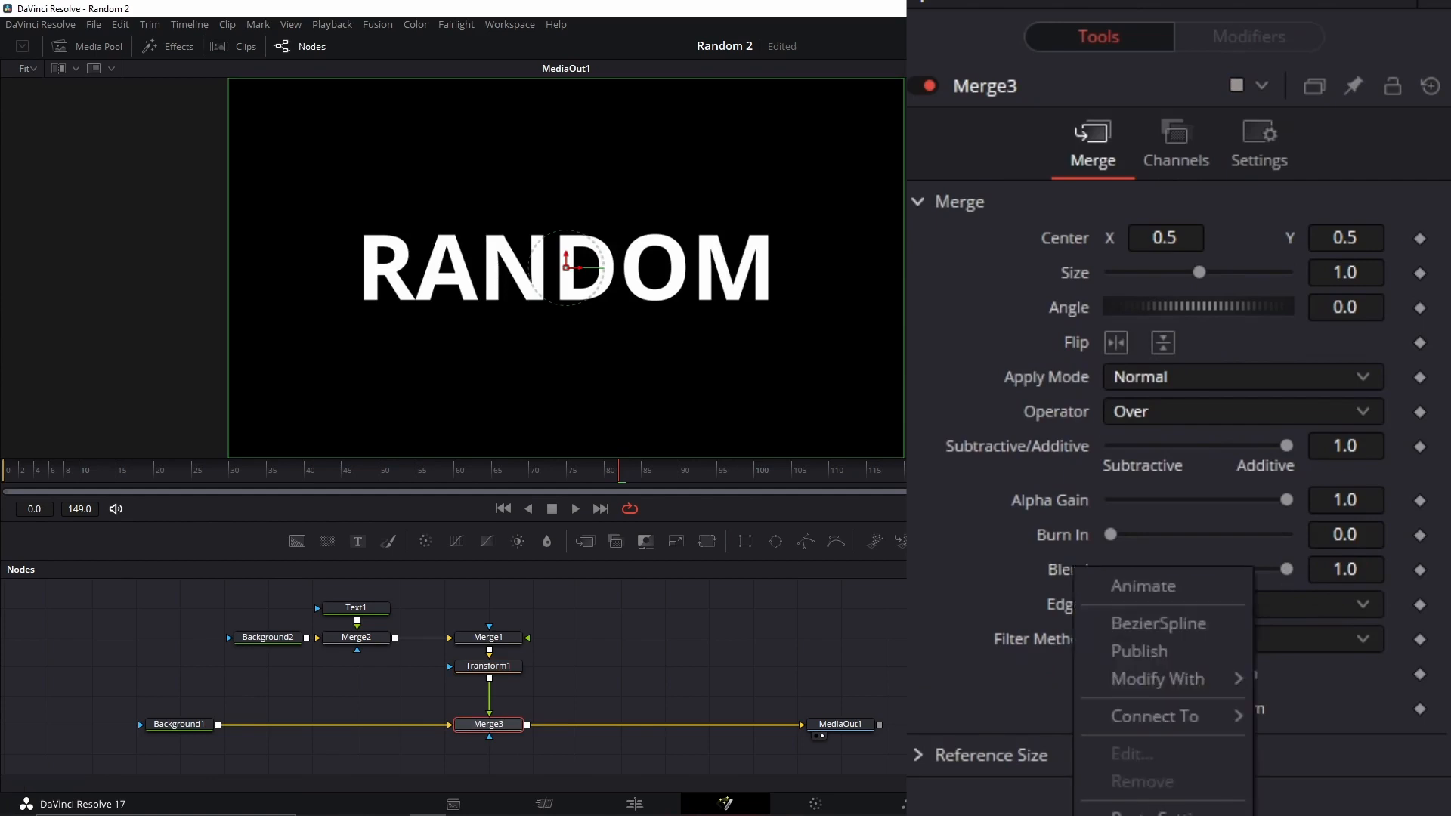
pyautogui.click(1153, 813)
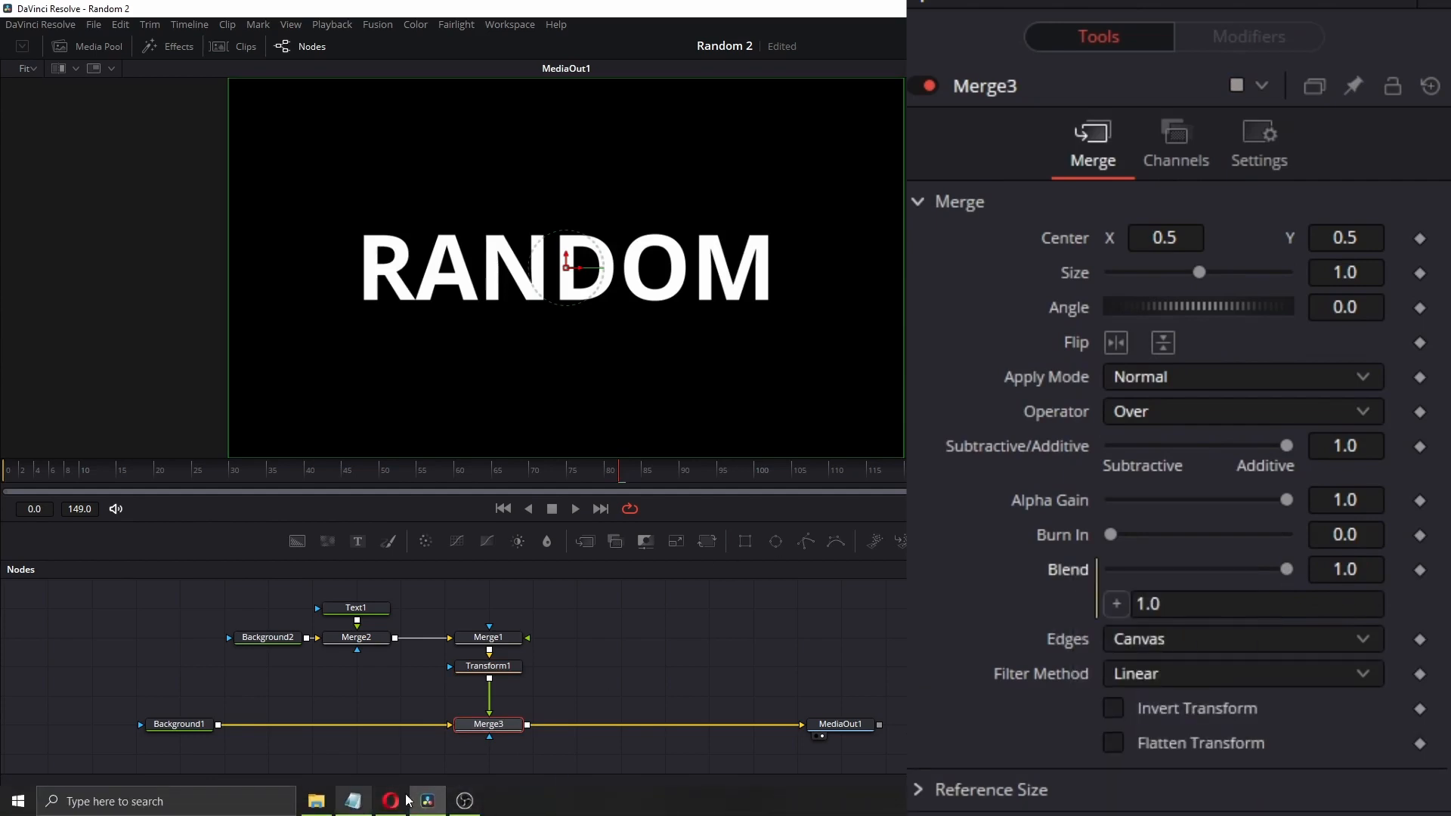
pyautogui.click(1133, 604)
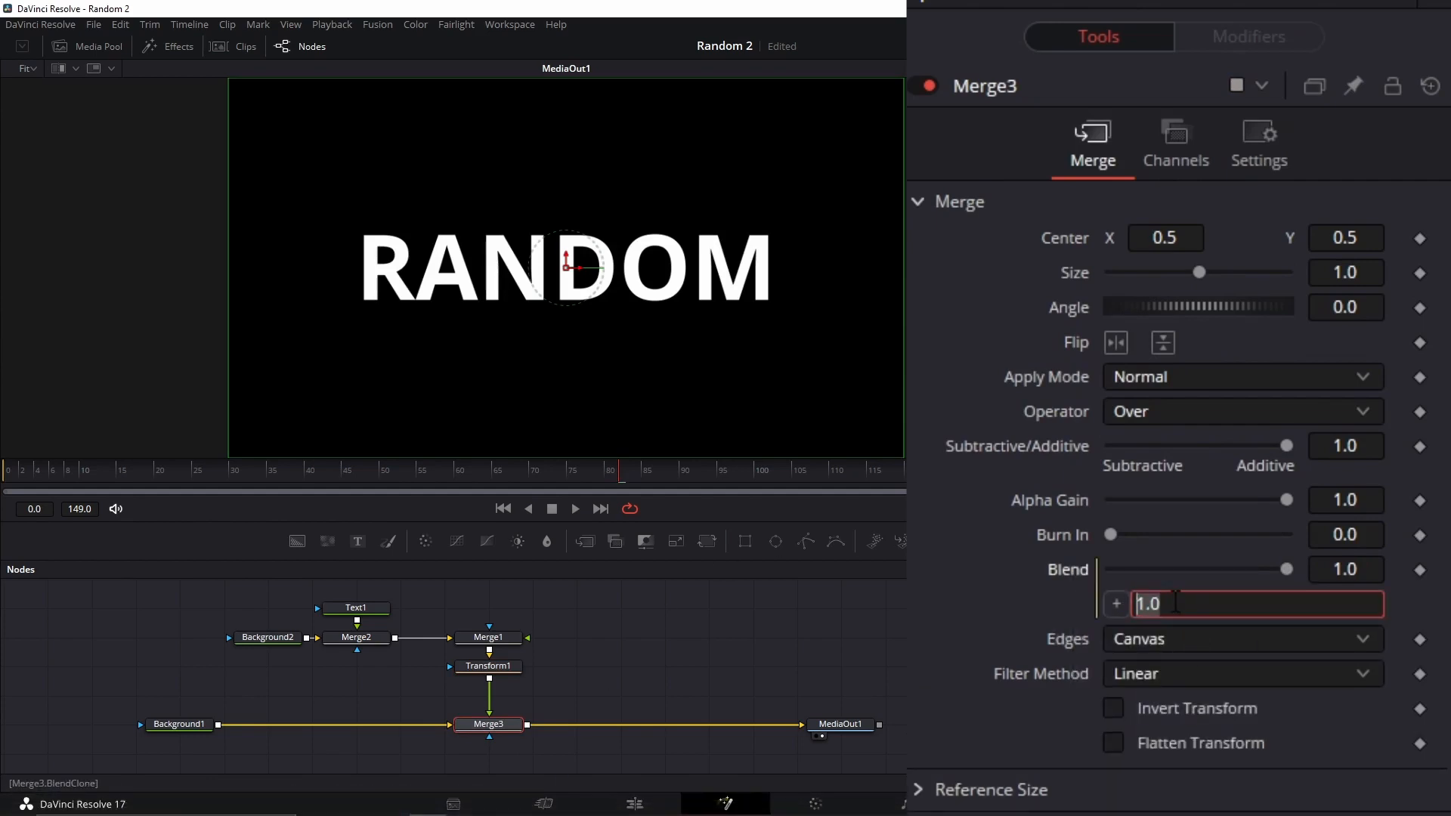
pyautogui.hotkey('ctrl', 'v')
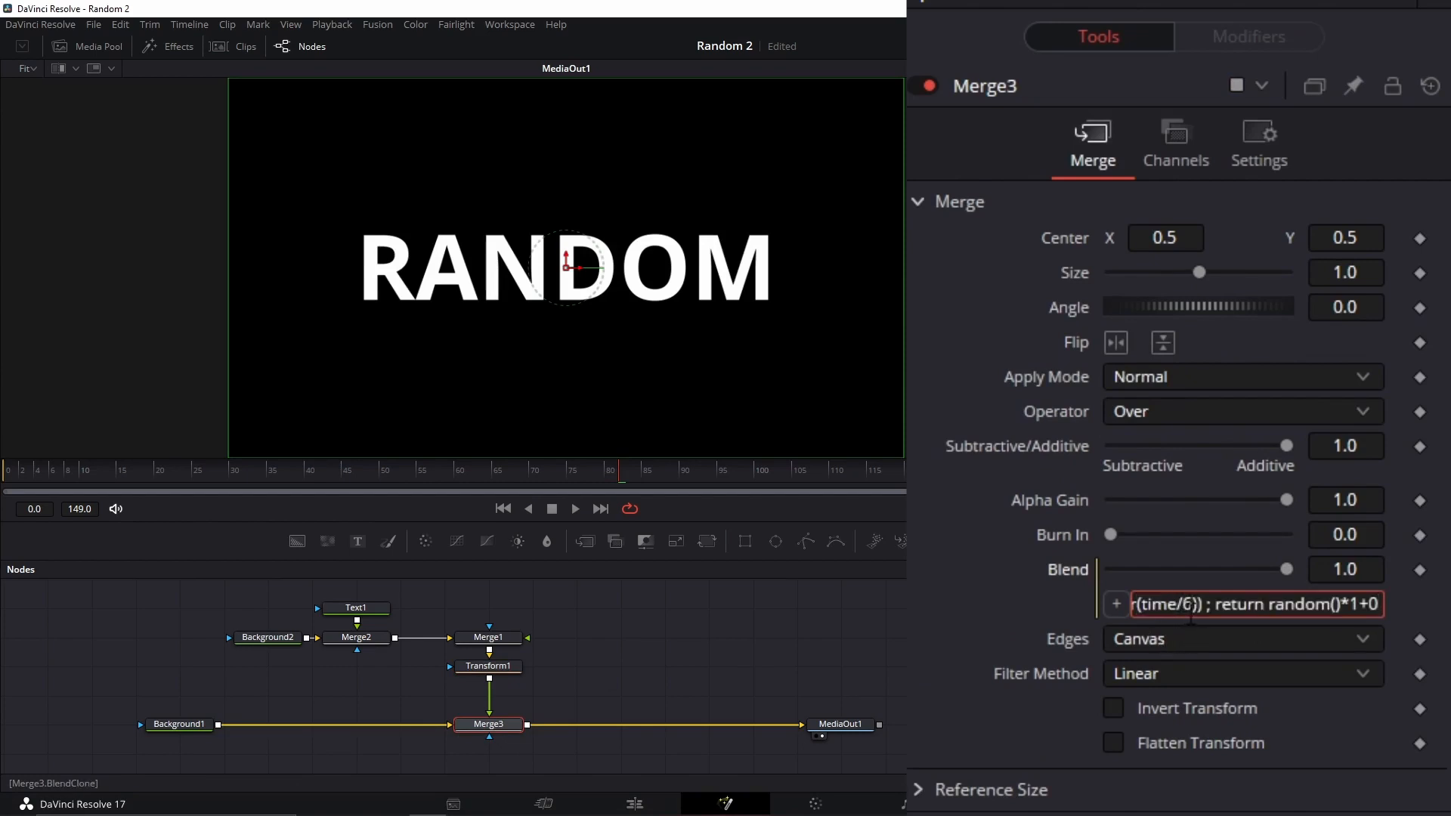
# Change the time divisor in Merge3's Blend expression to floor(time/3) and save the project
pyautogui.click(1193, 605)
pyautogui.press('BackSpace')
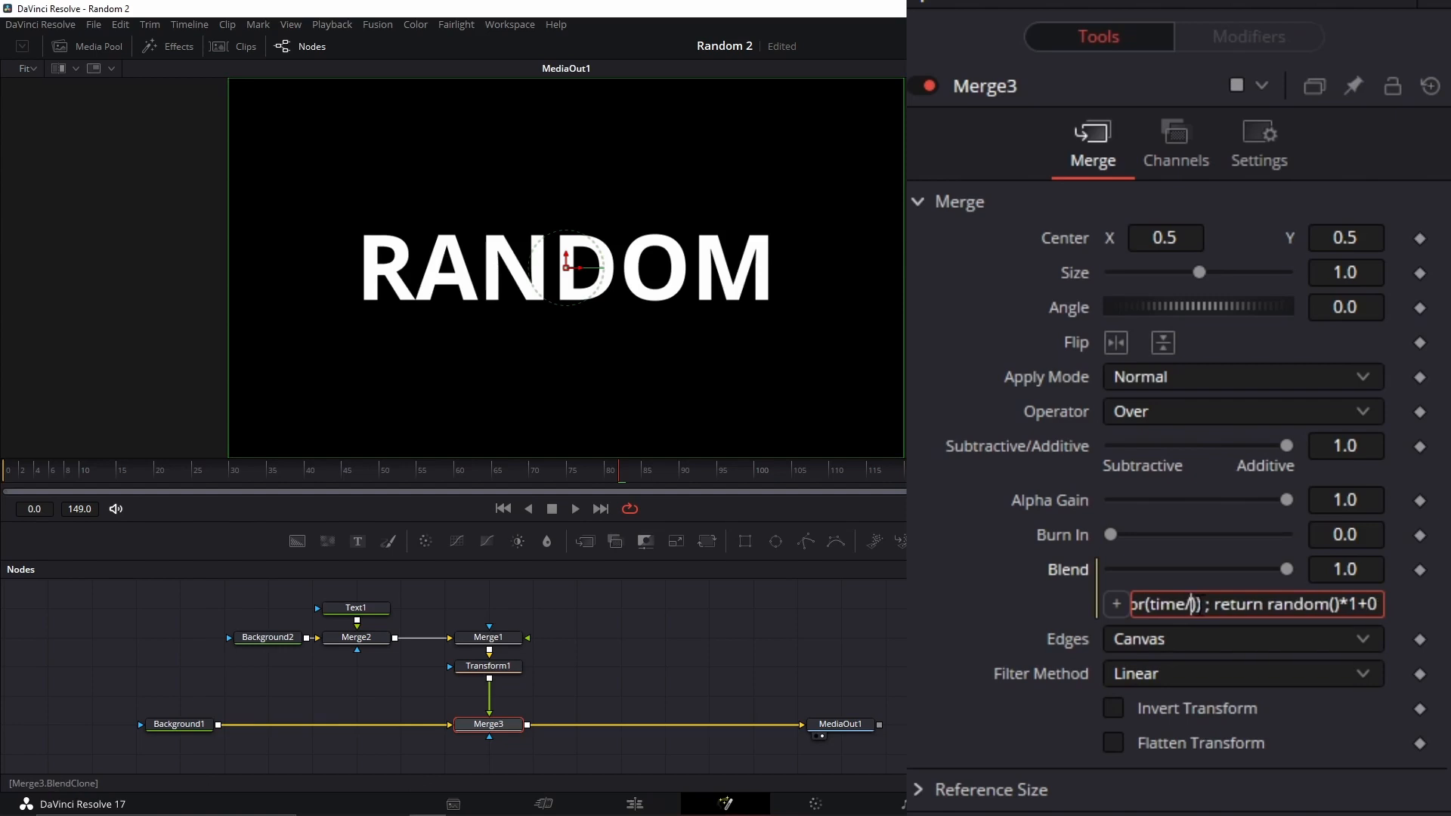
pyautogui.write('3')
pyautogui.moveTo(1331, 605); pyautogui.dragTo(1428, 606)
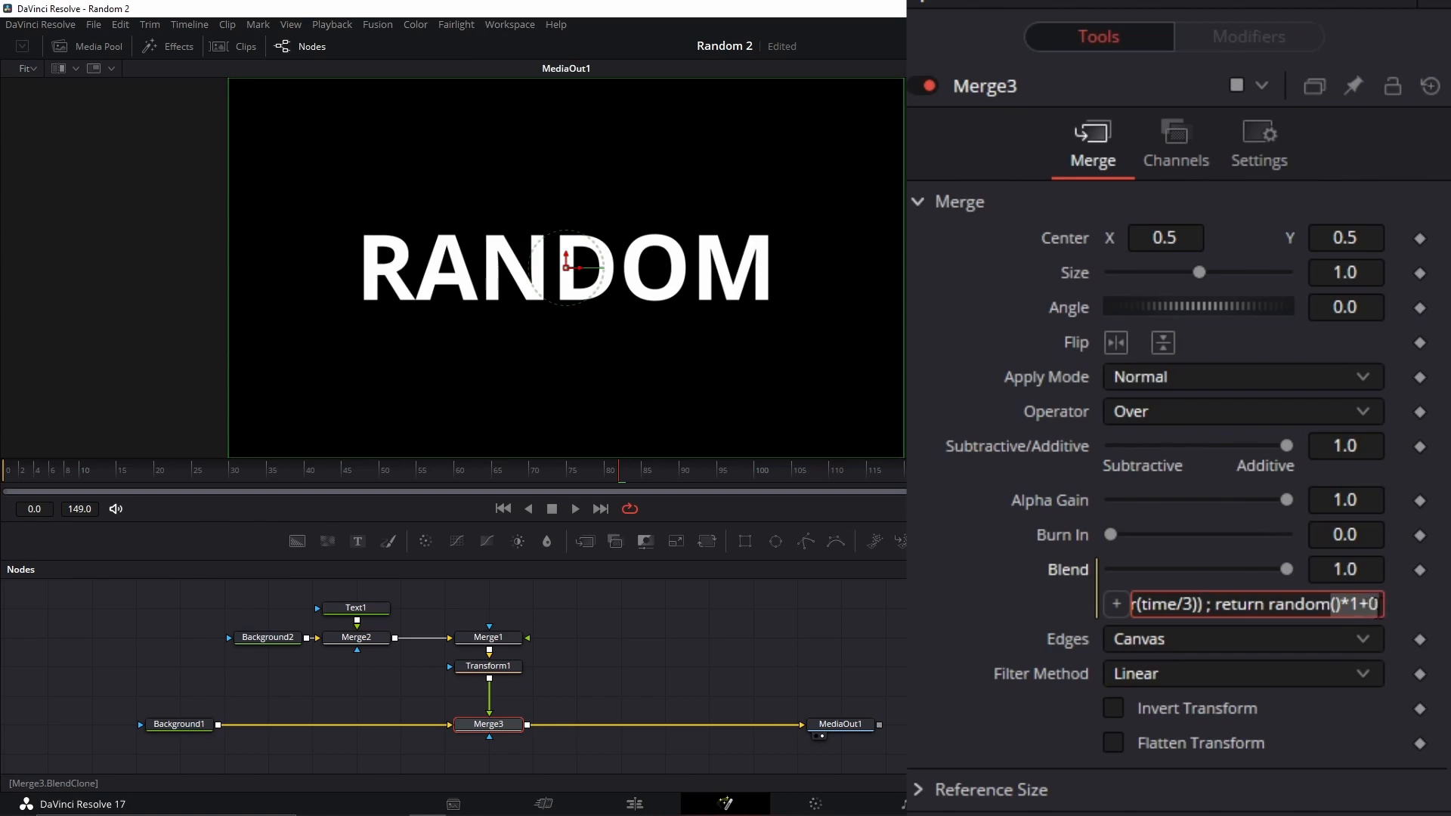
pyautogui.click(1377, 605)
pyautogui.hotkey('ctrl', 's')
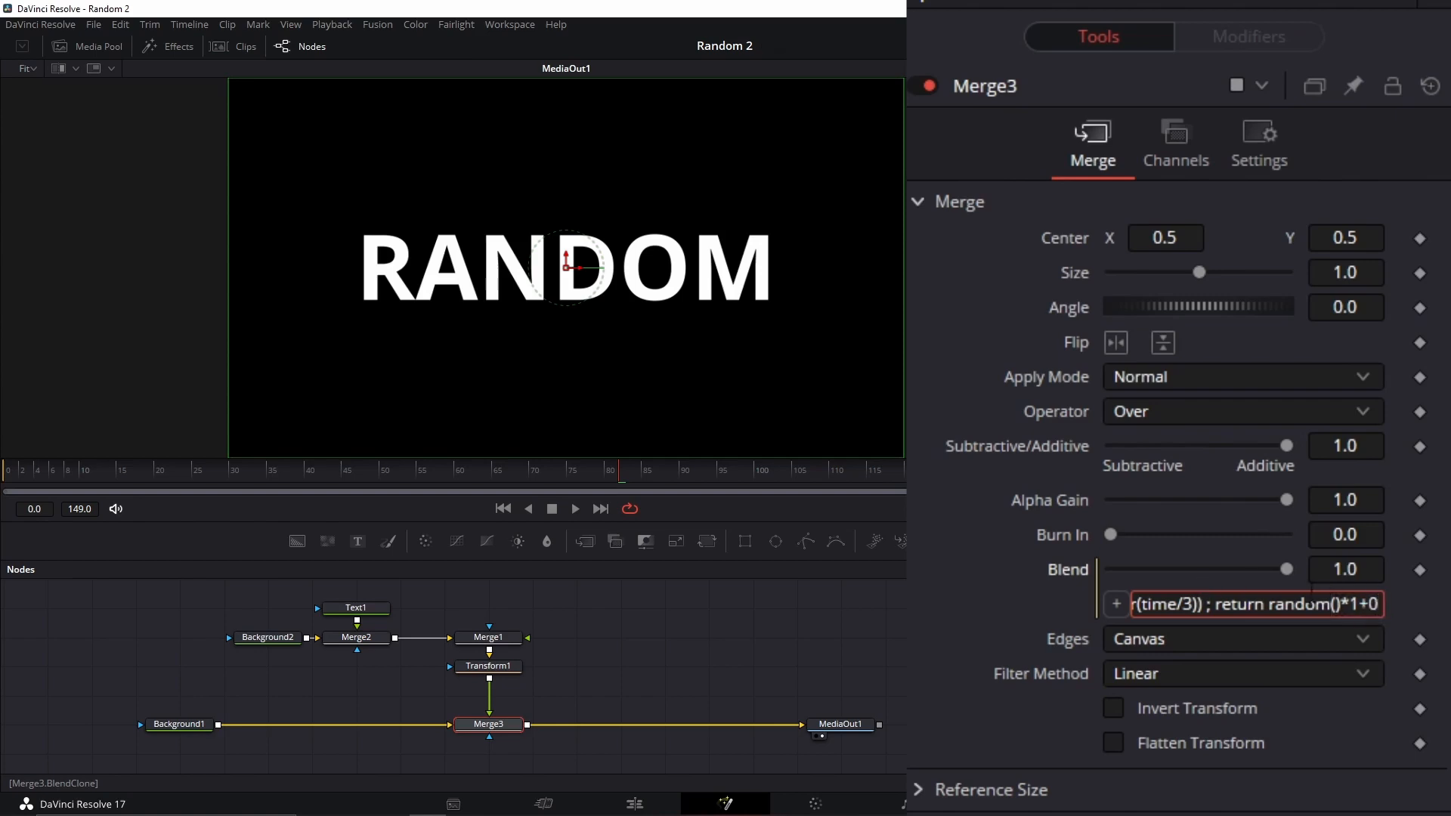
# Apply the edited Blend expression and preview the animation
pyautogui.press('Return')
pyautogui.press('space')
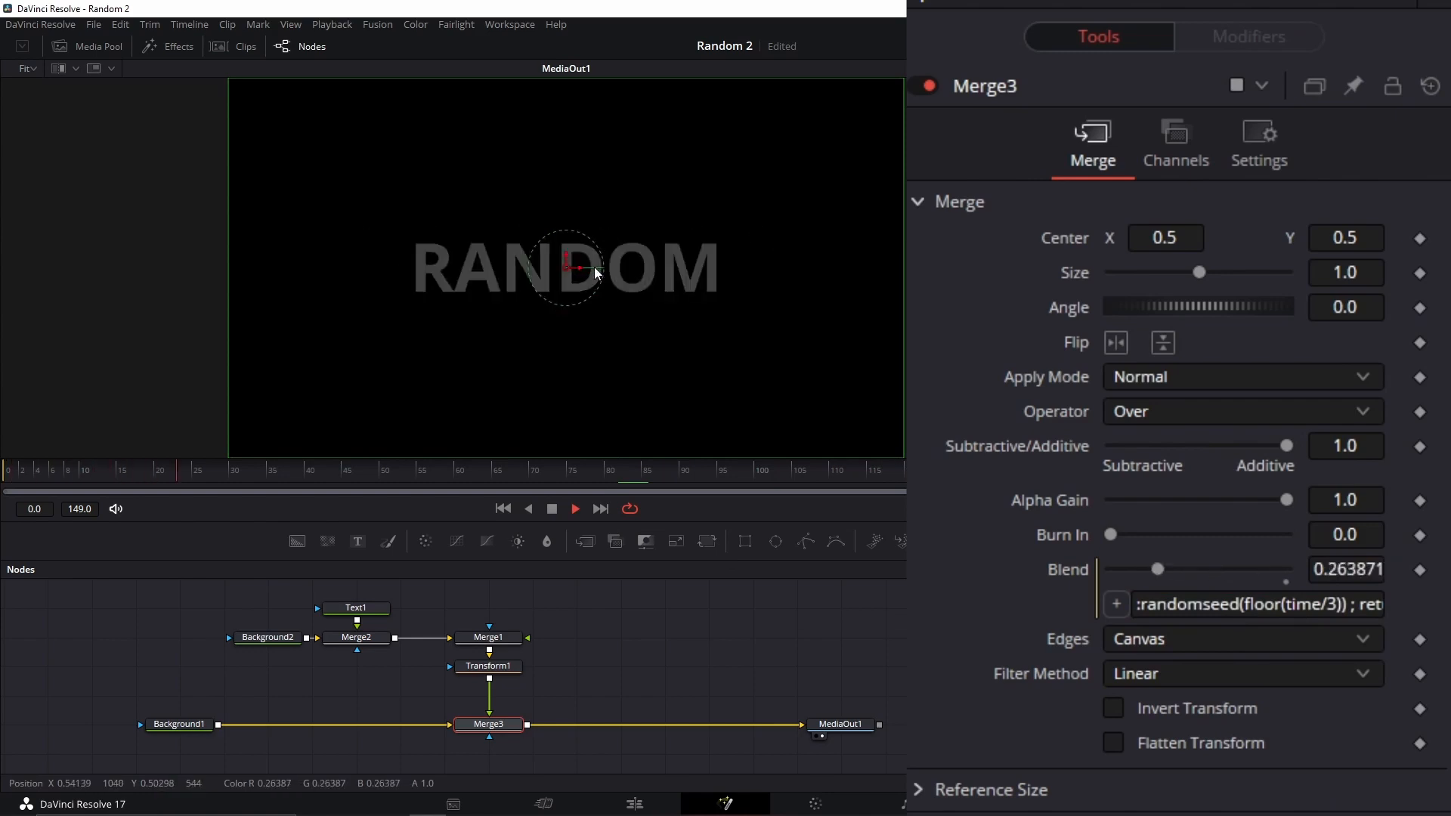
pyautogui.press('space')
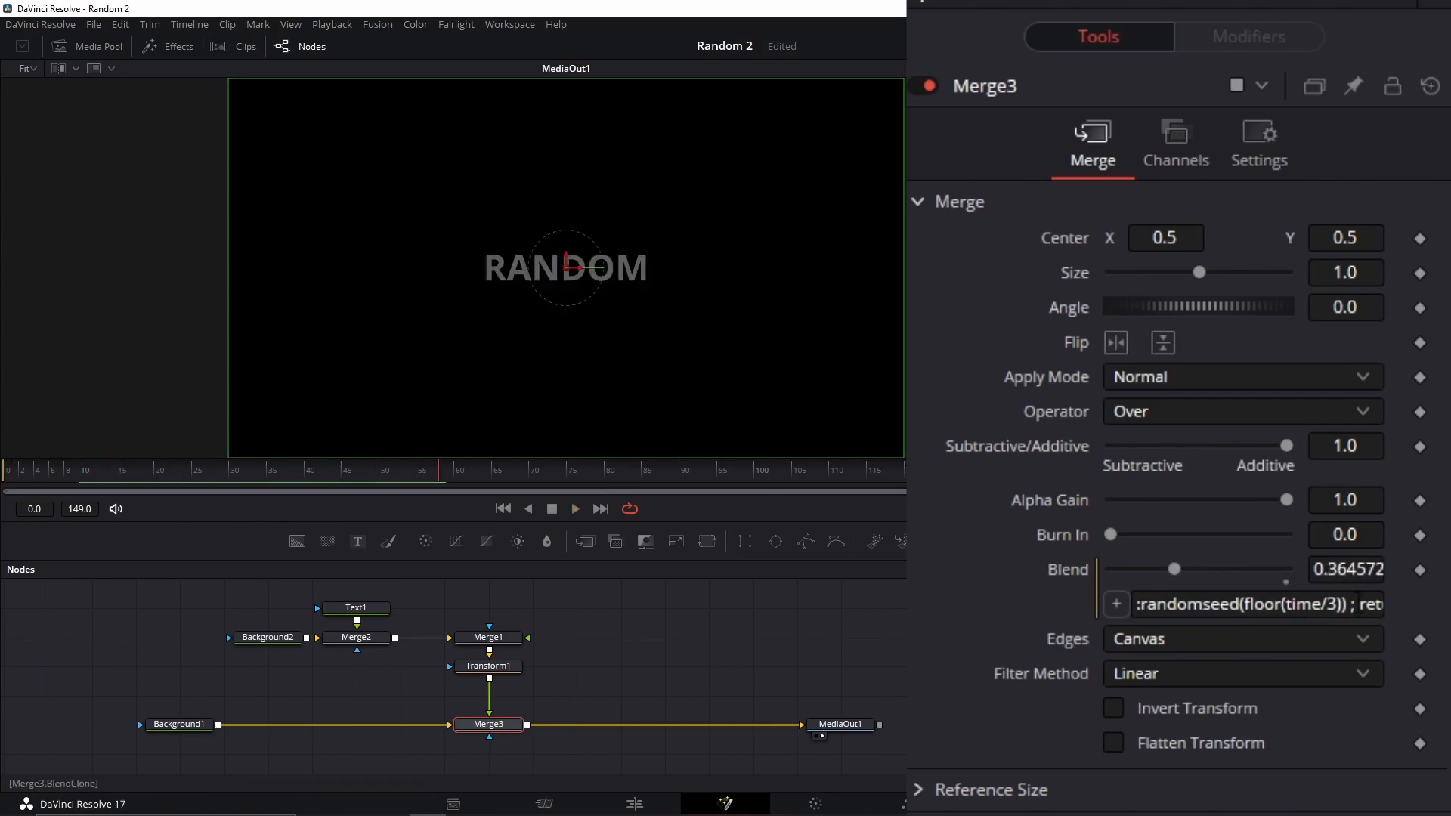
# Change the end of Merge3's Blend expression to random()*0.5+0.5 and play back the animation
pyautogui.click(1224, 606)
pyautogui.press('End')
pyautogui.click(1377, 606)
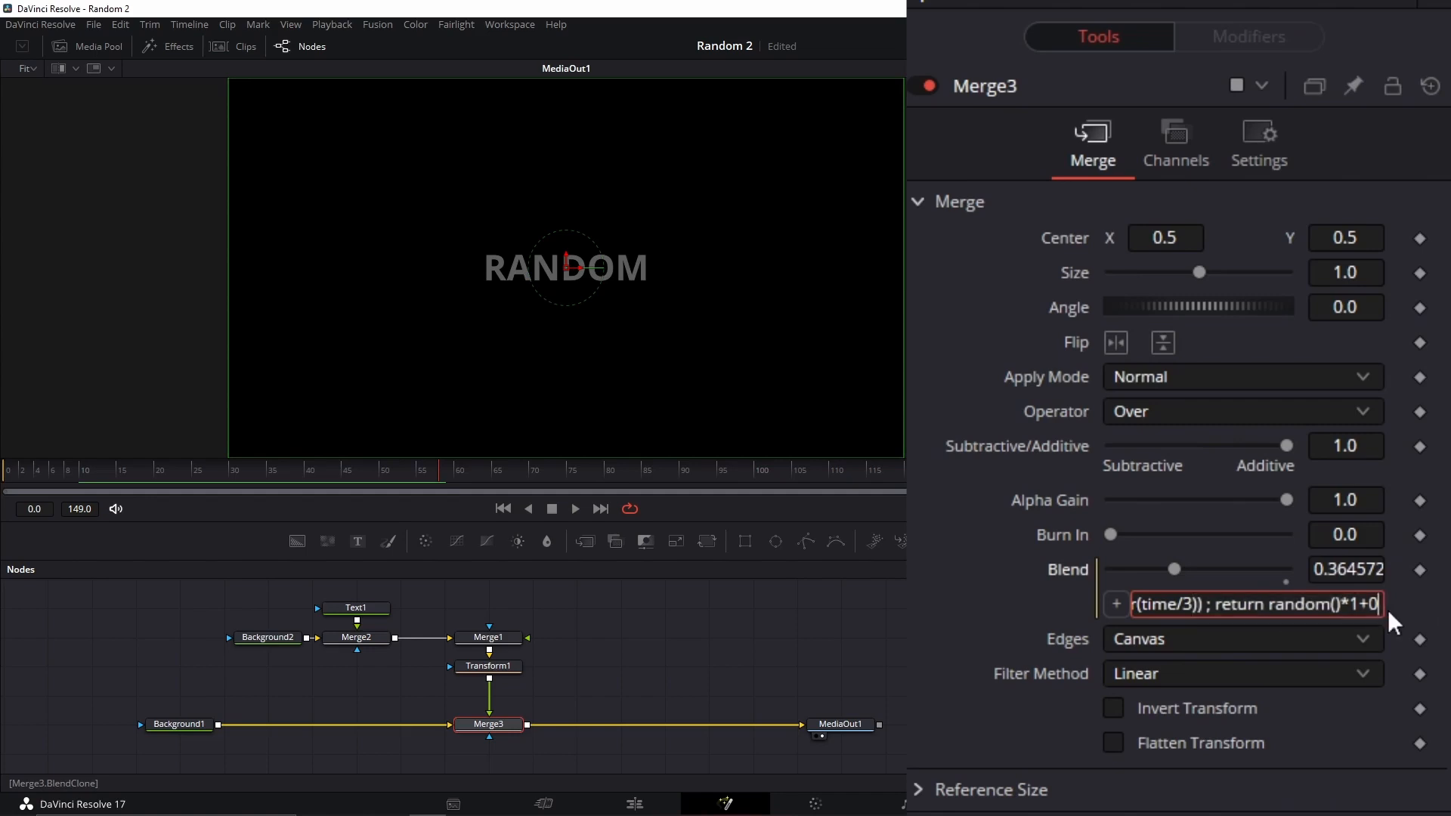
pyautogui.write('.')
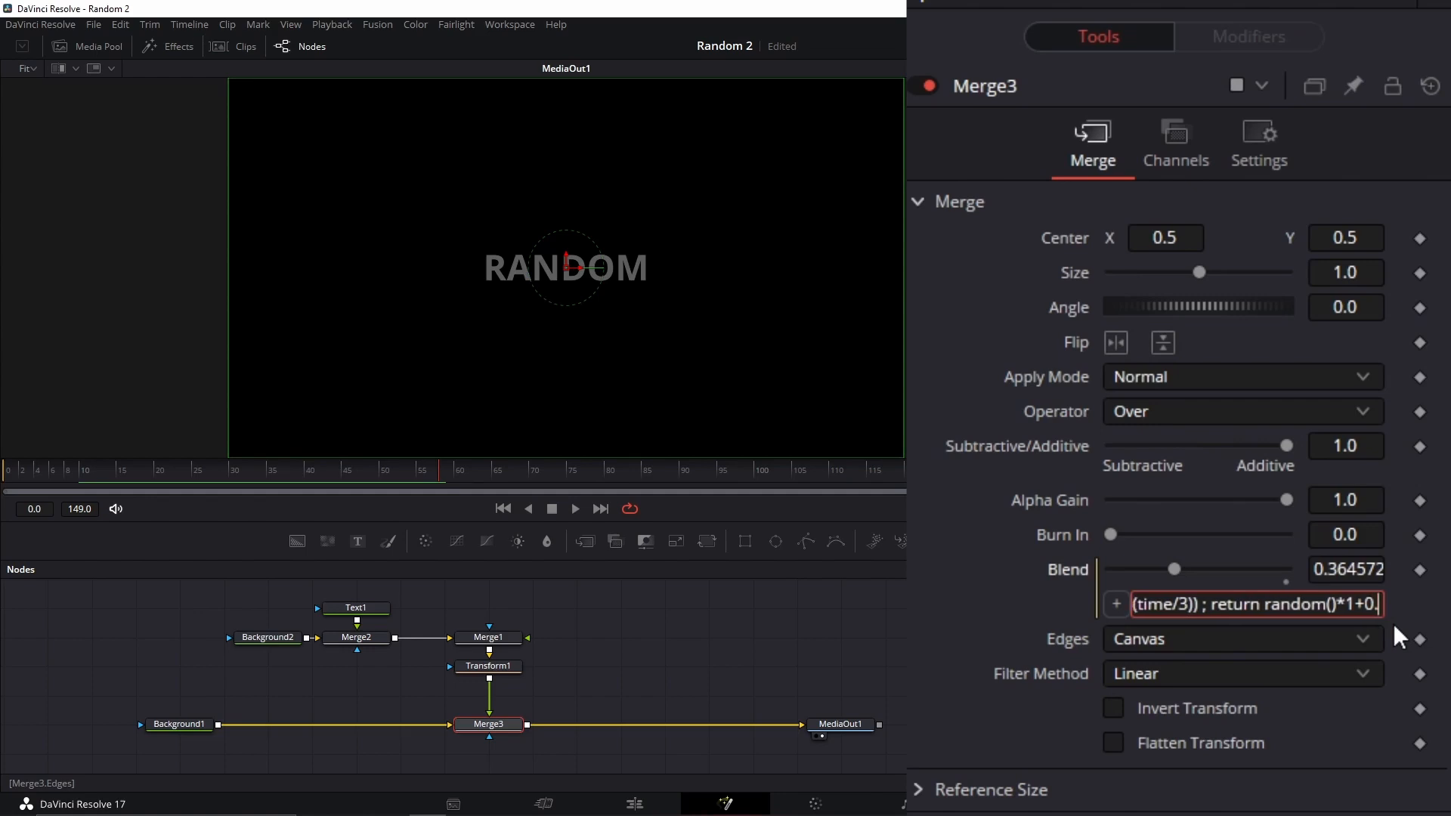
pyautogui.write('5')
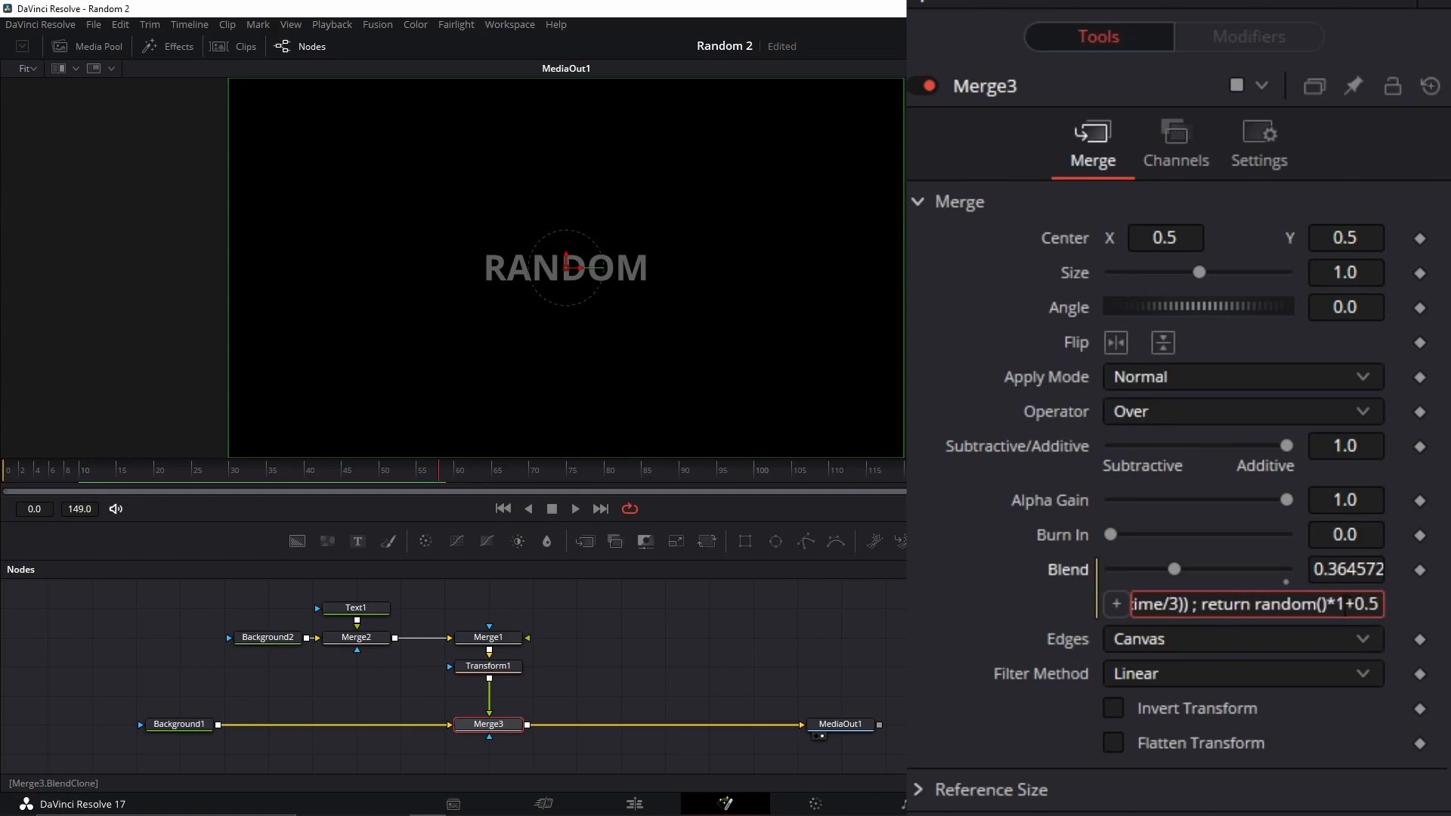
pyautogui.click(1347, 604)
pyautogui.press('BackSpace')
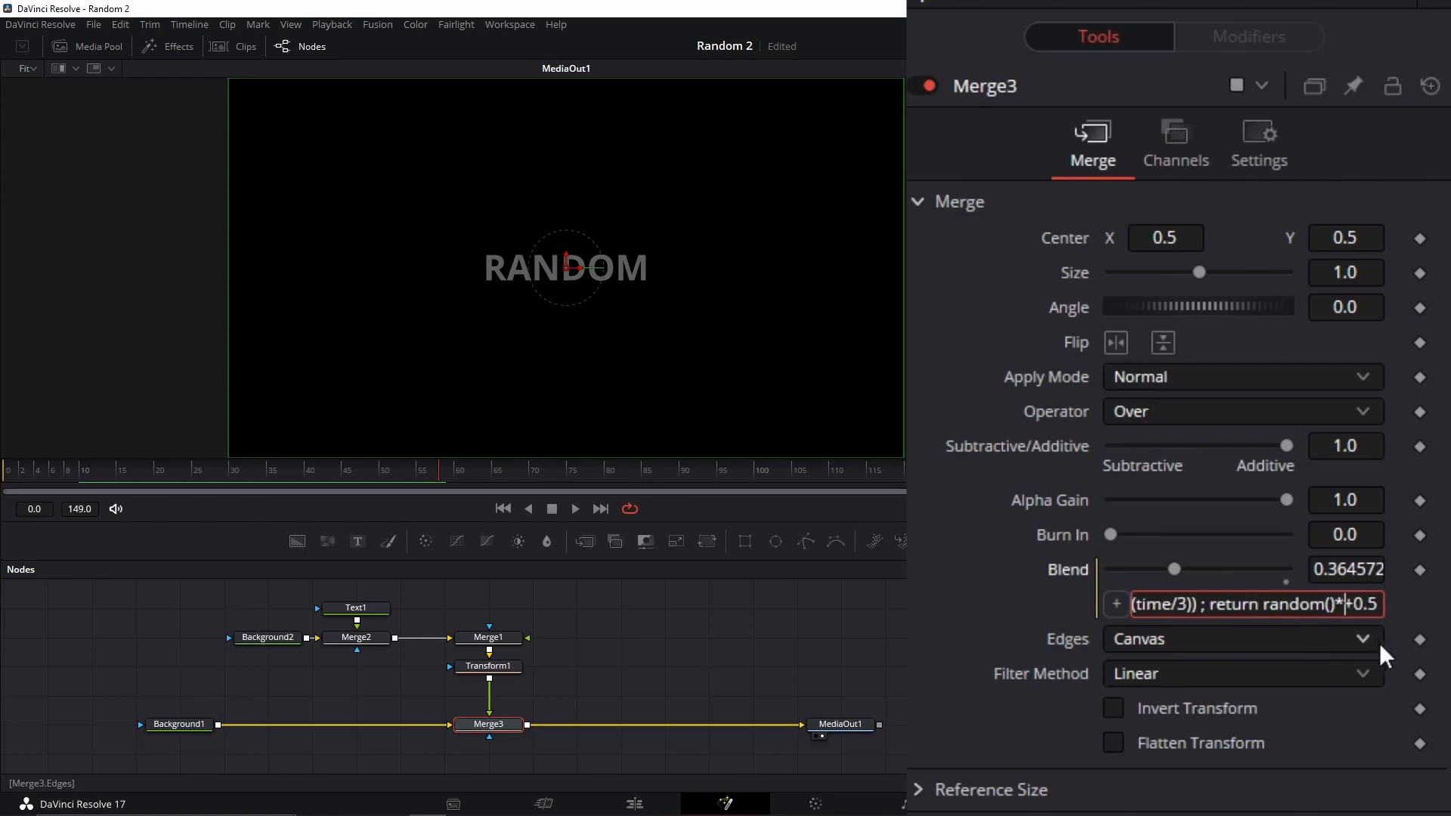
pyautogui.write('0.5')
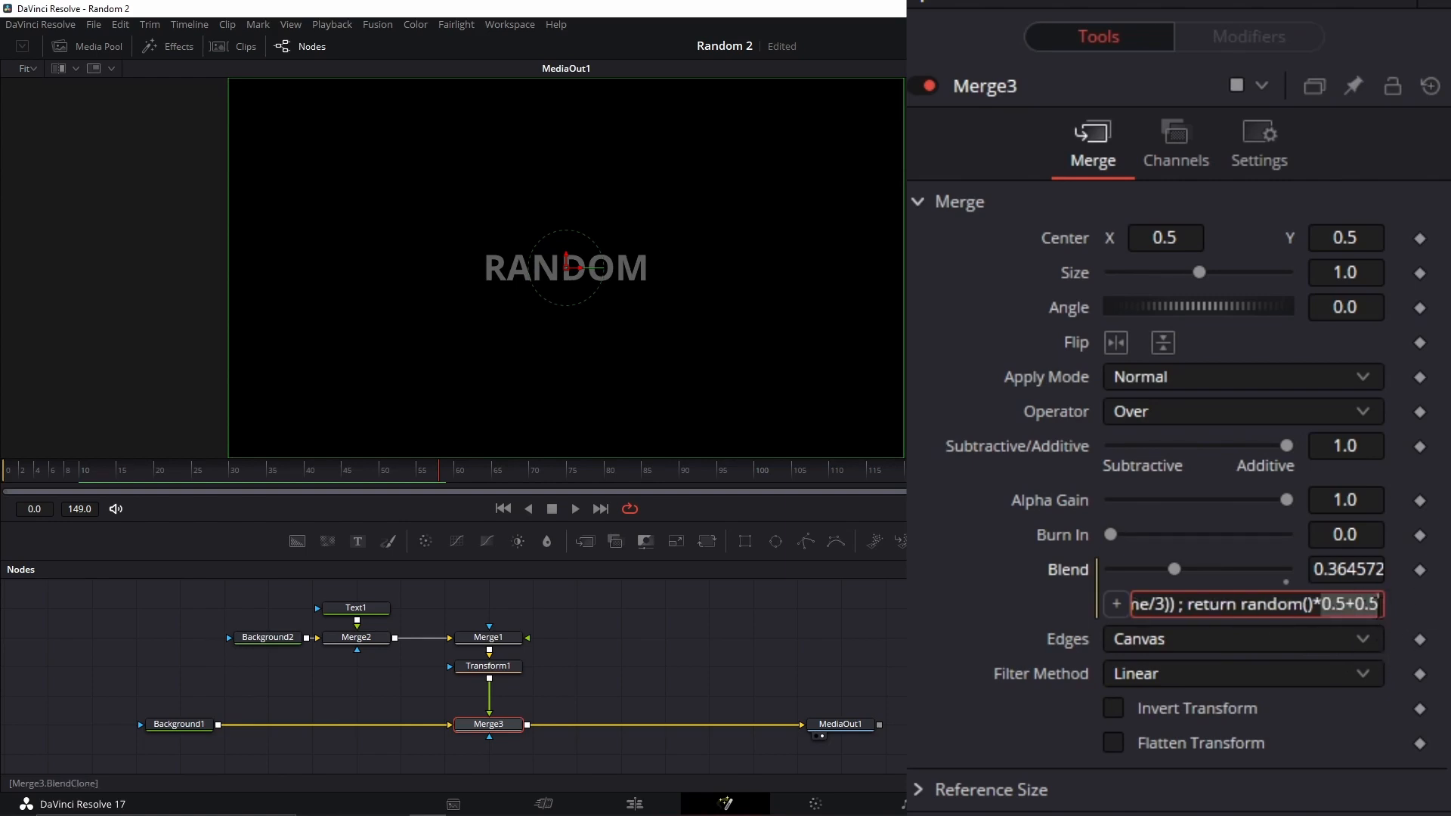
pyautogui.click(1412, 617)
pyautogui.press('space')
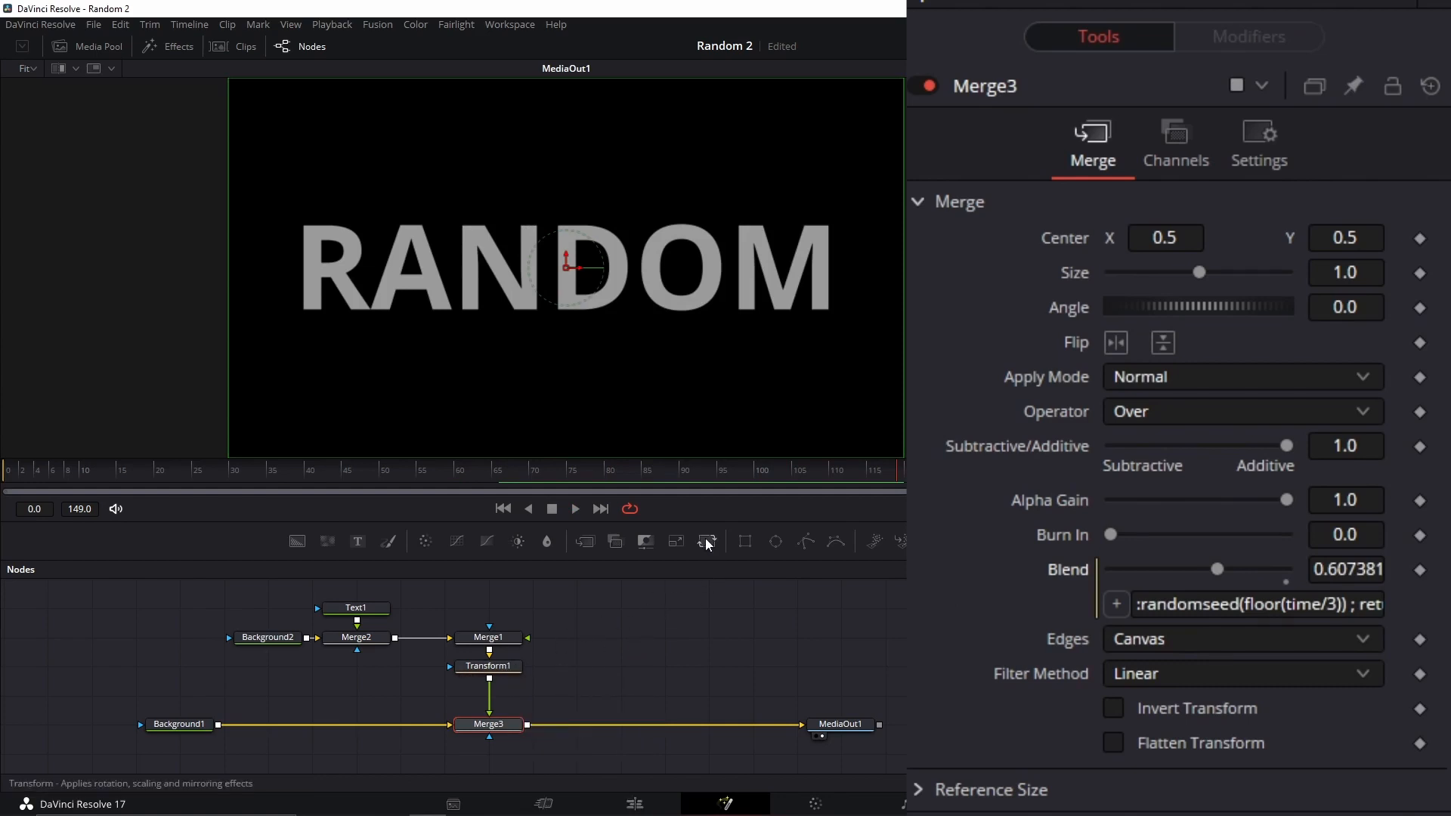
# Insert the tool listed as Transform, not Transform (Xf), between Transform1 and Merge3
pyautogui.click(512, 665)
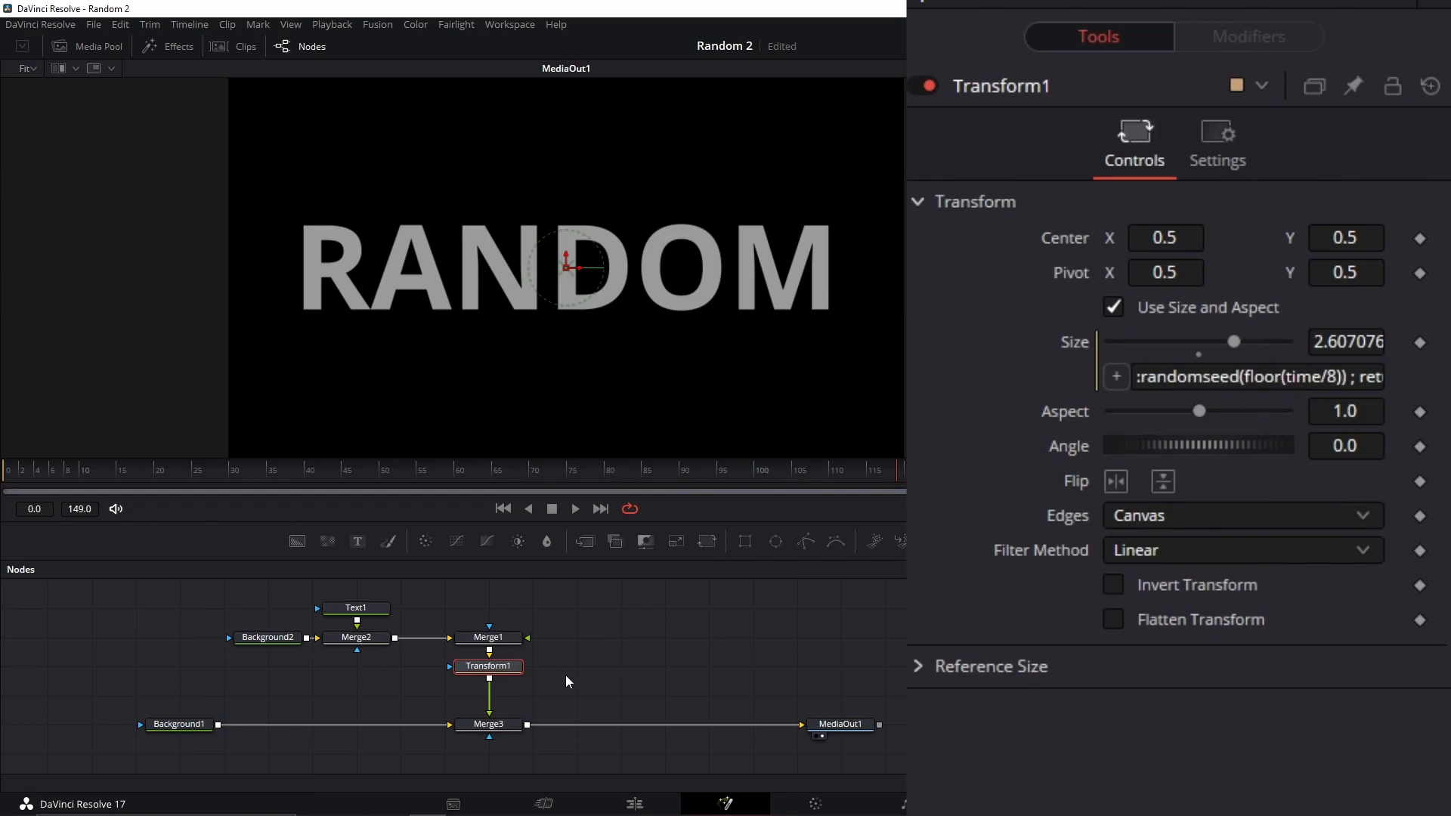
pyautogui.hotkey('shift', 'space')
pyautogui.write('Transform')
pyautogui.write('trans')
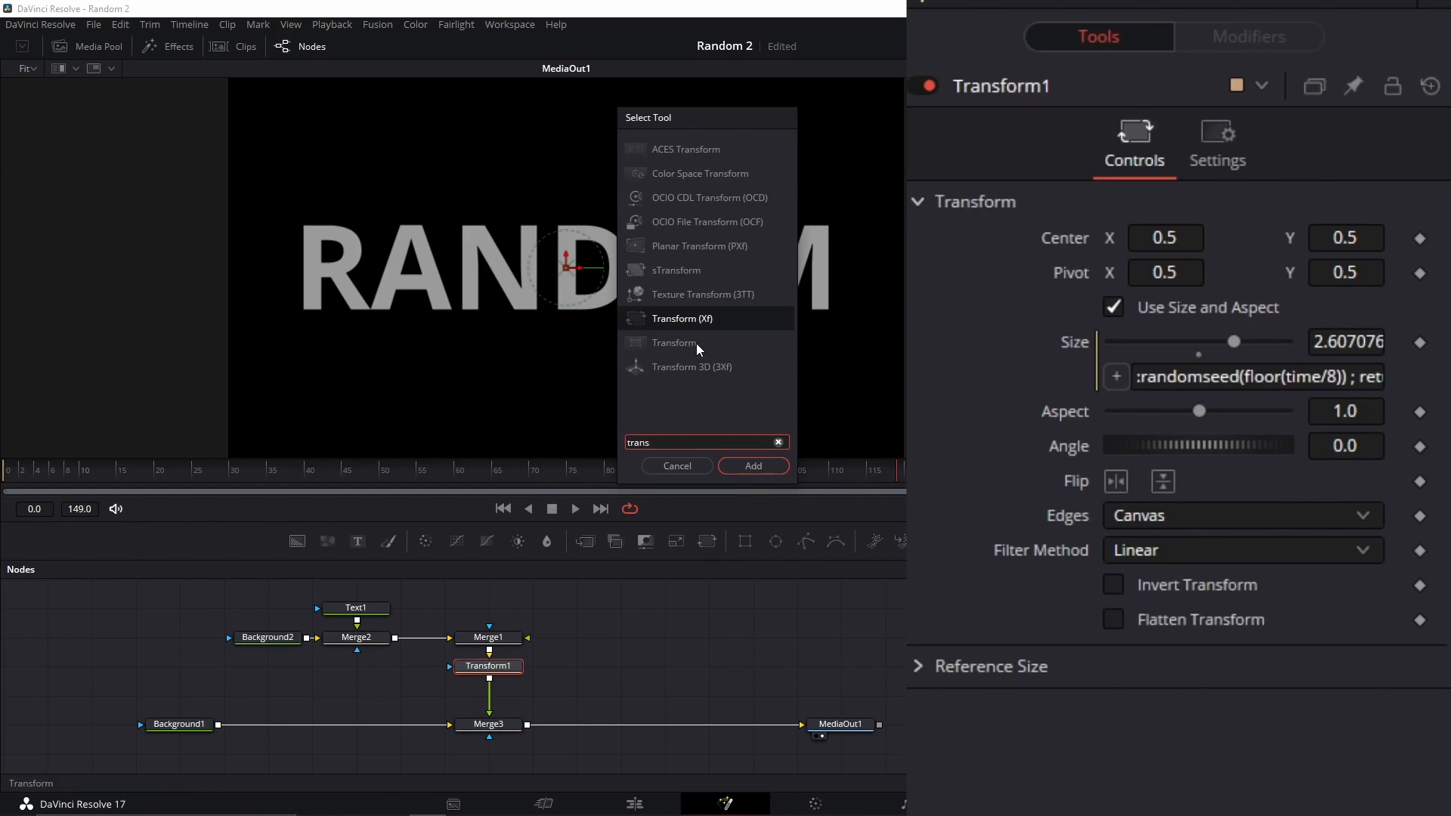
pyautogui.click(677, 343)
pyautogui.click(753, 467)
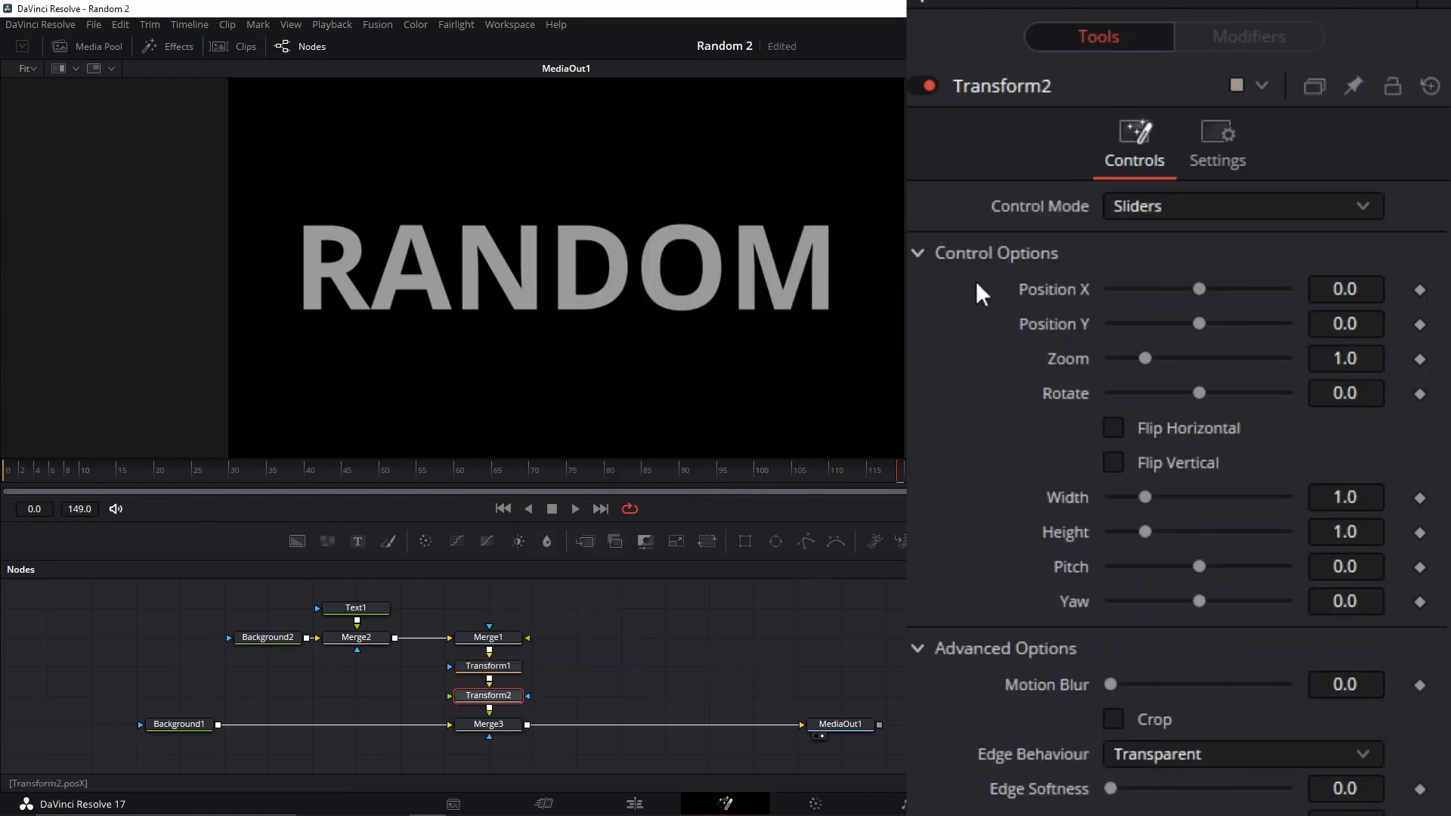
# Add the pasted expression ":randomseed(floor(time/6)) ; return random()*1+0" to Transform2's Position X and preview the animation
pyautogui.click(500, 668)
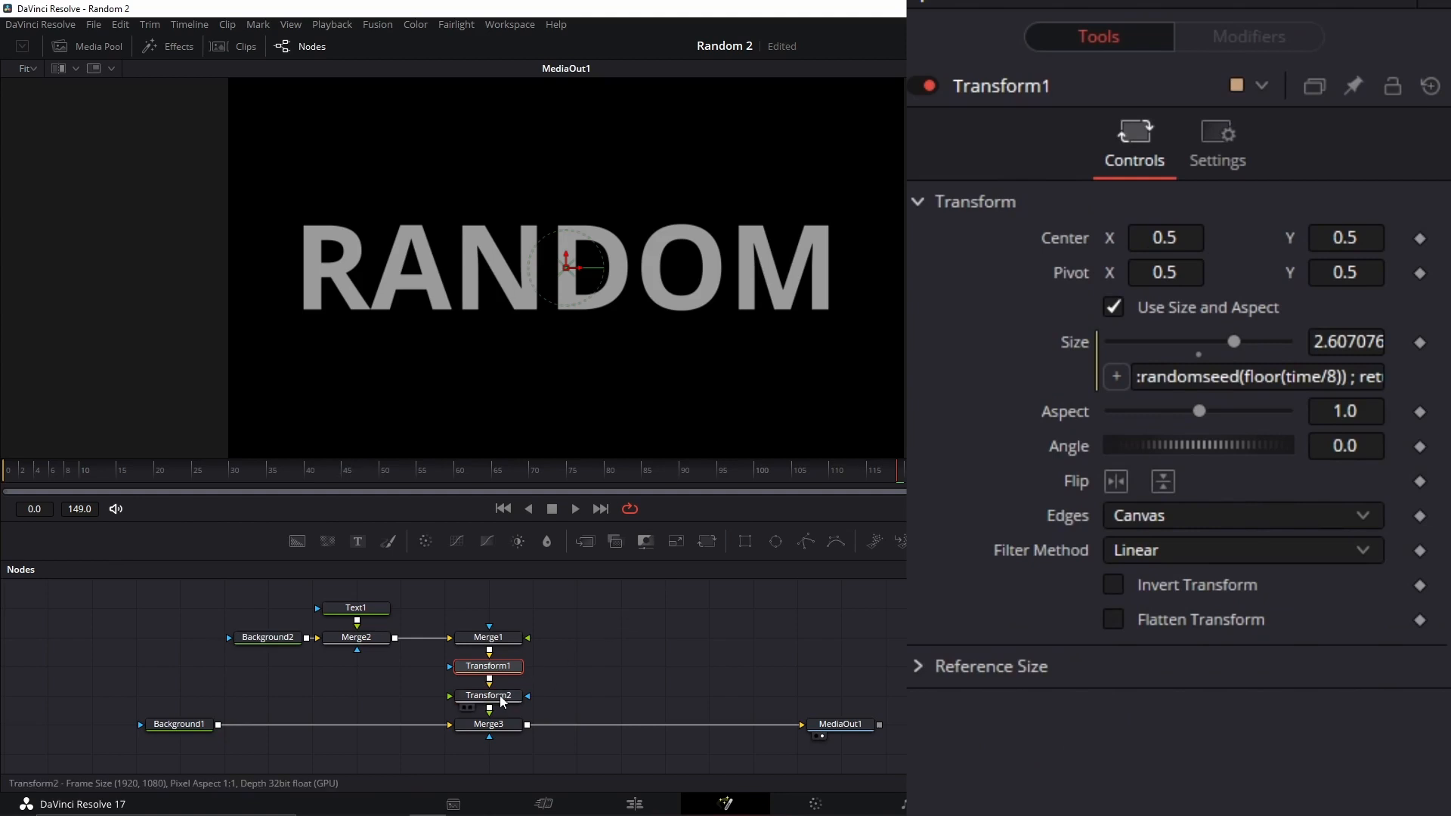
pyautogui.click(500, 696)
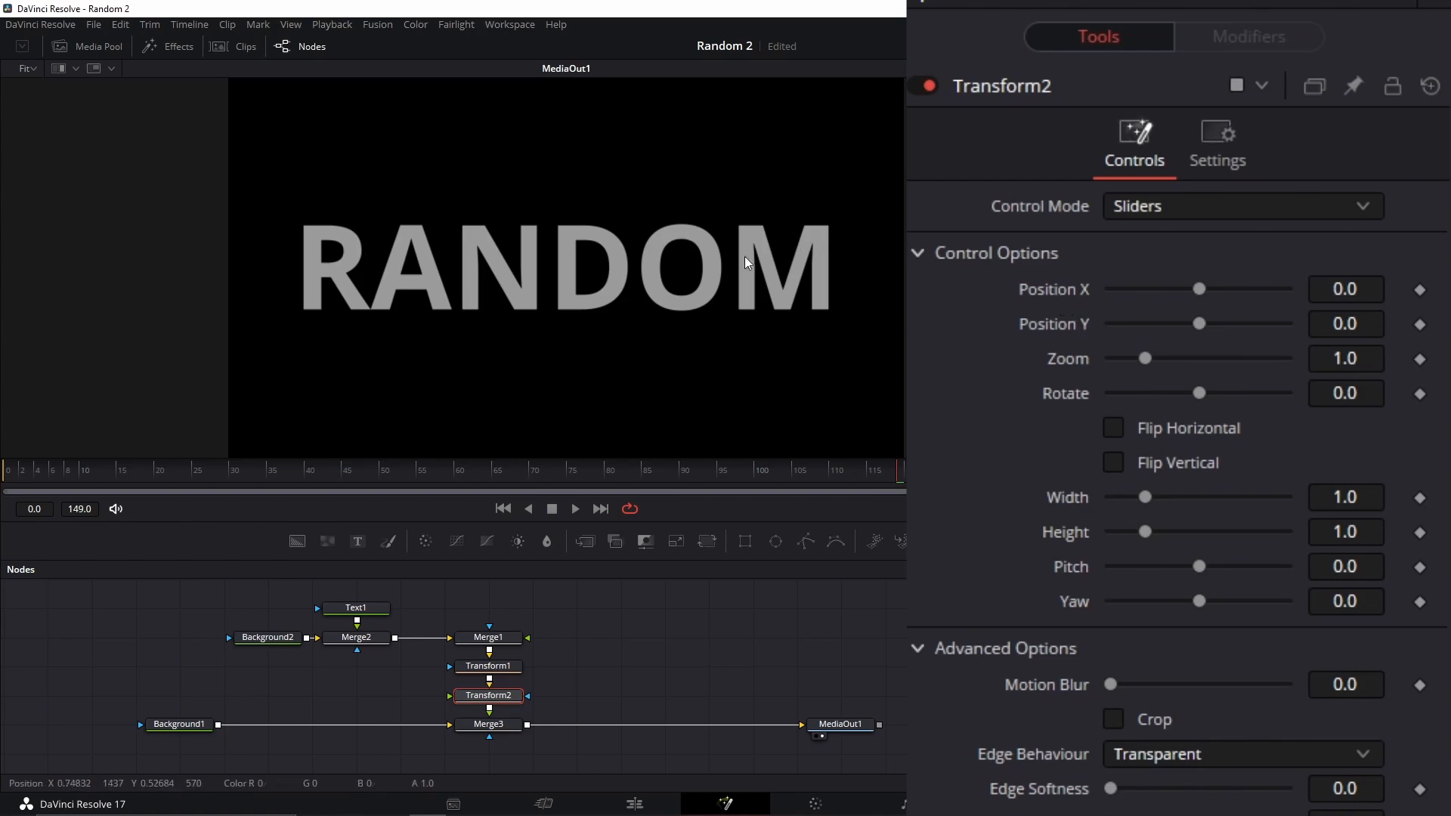
pyautogui.rightClick(1045, 291)
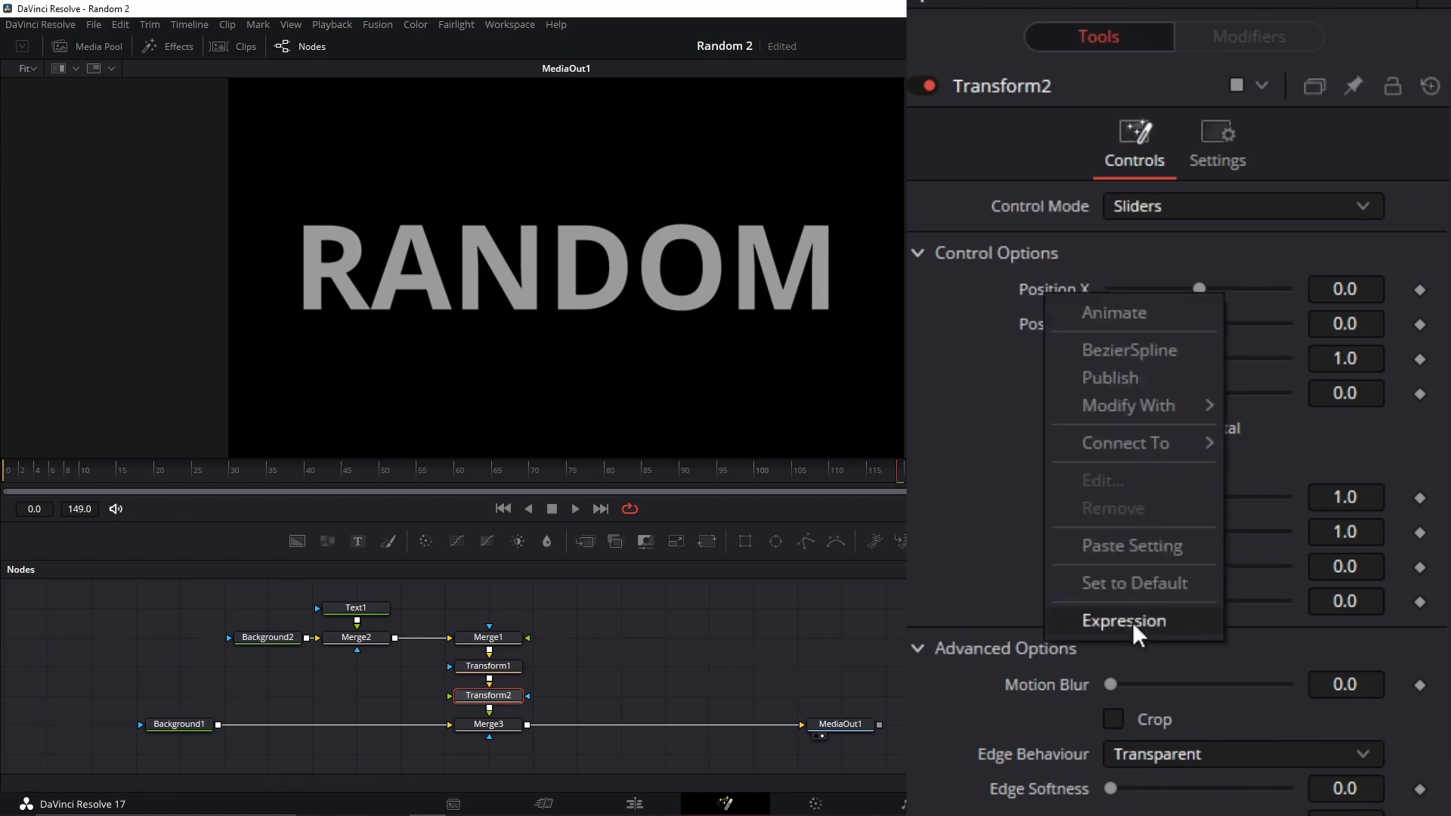
pyautogui.click(1134, 529)
pyautogui.hotkey('ctrl', 'v')
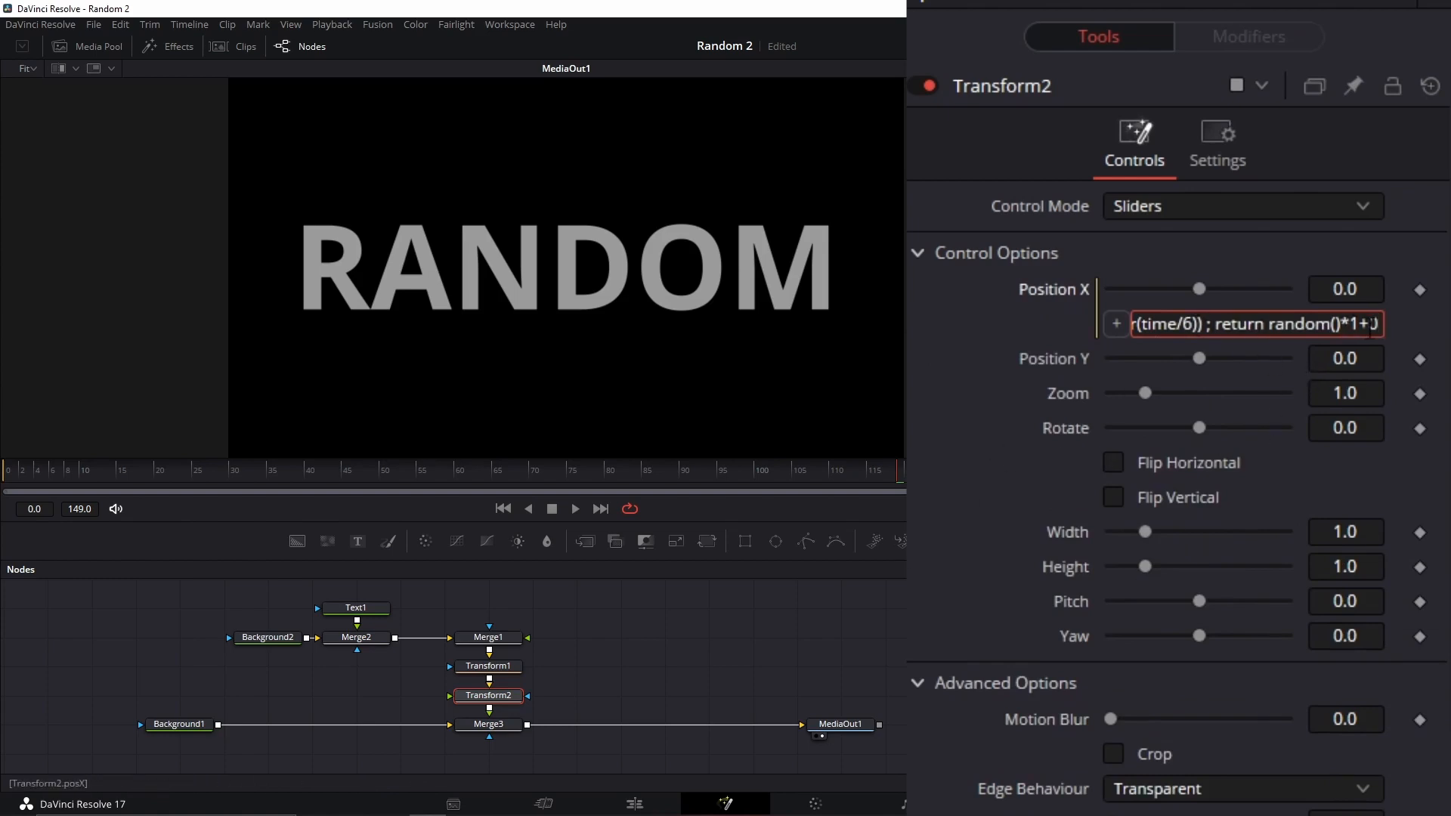
pyautogui.press('Return')
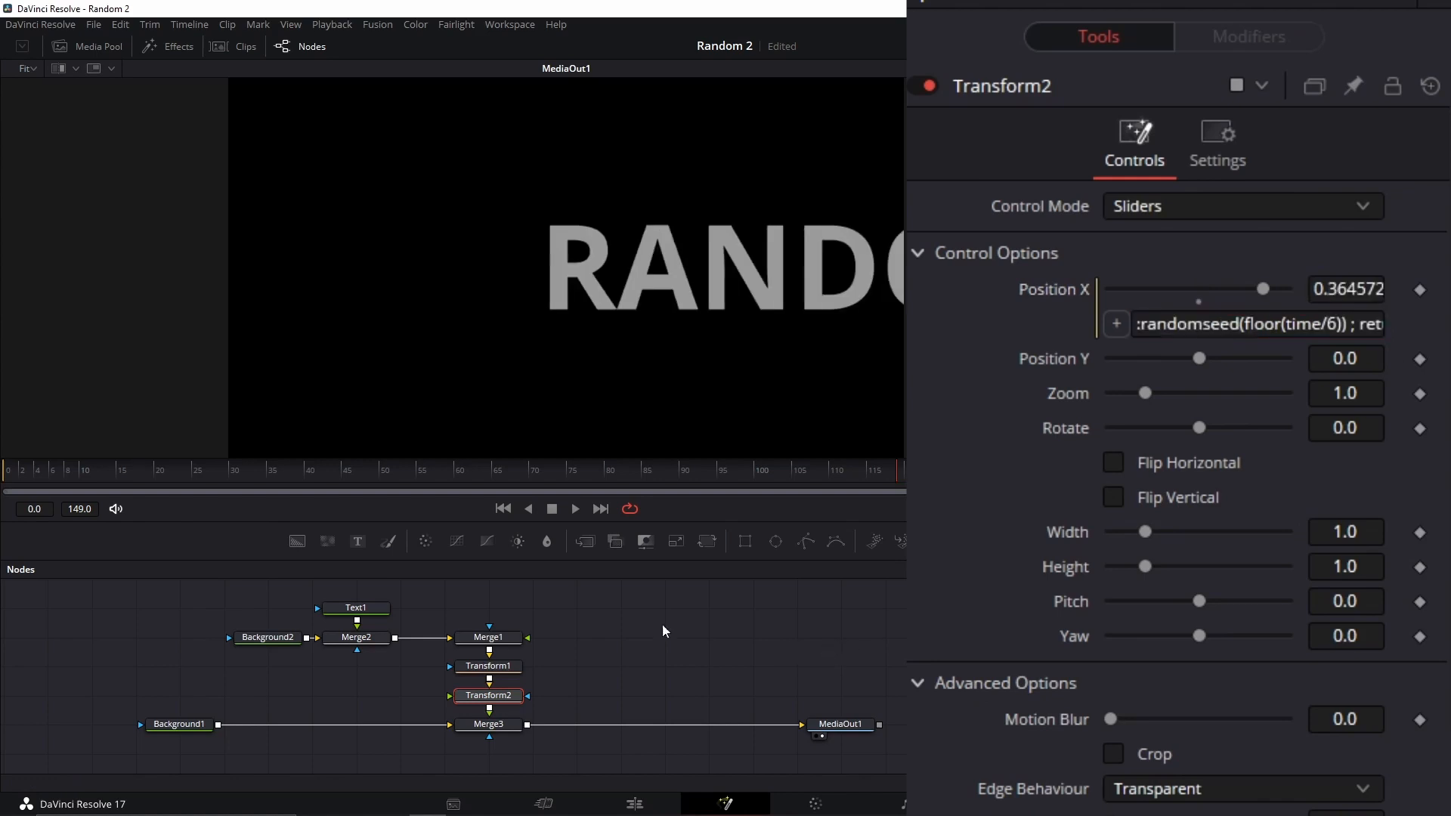
pyautogui.click(26, 479)
pyautogui.press('space')
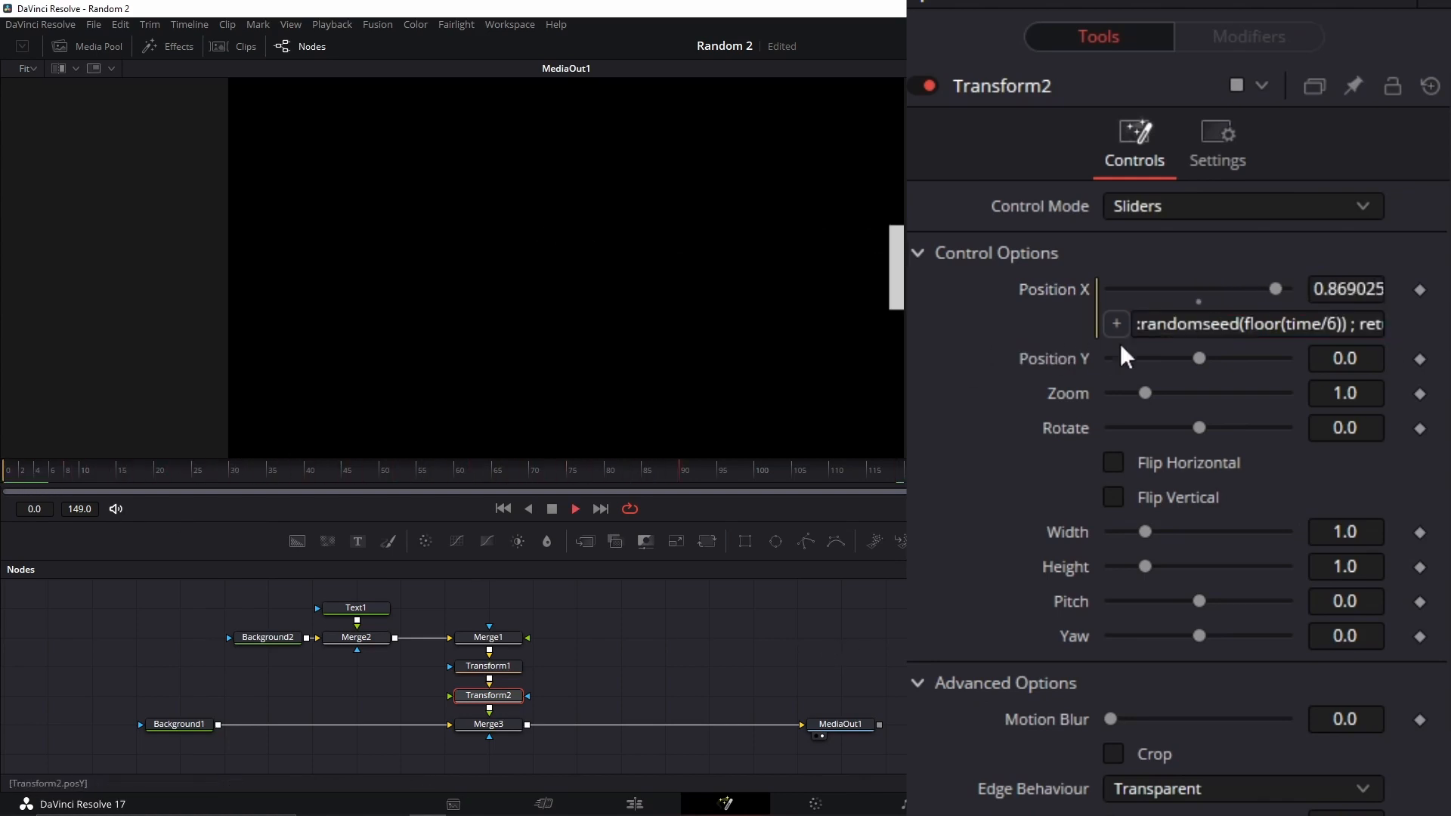
pyautogui.press('space')
# Change the end of Transform2's Position X expression to random()*0.6-0.3 and apply it
pyautogui.click(1379, 325)
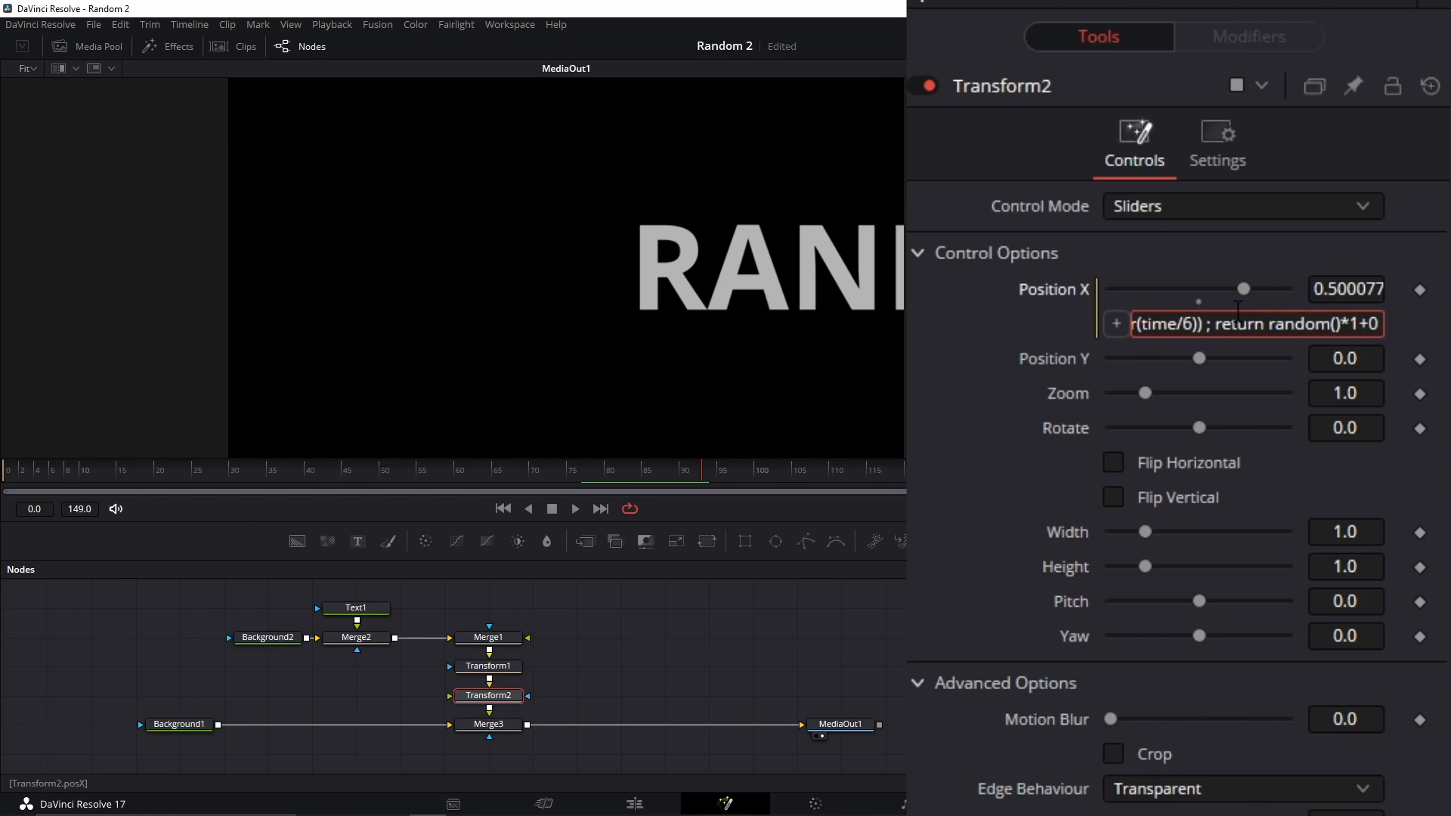
pyautogui.press('BackSpace')
pyautogui.press('BackSpace')
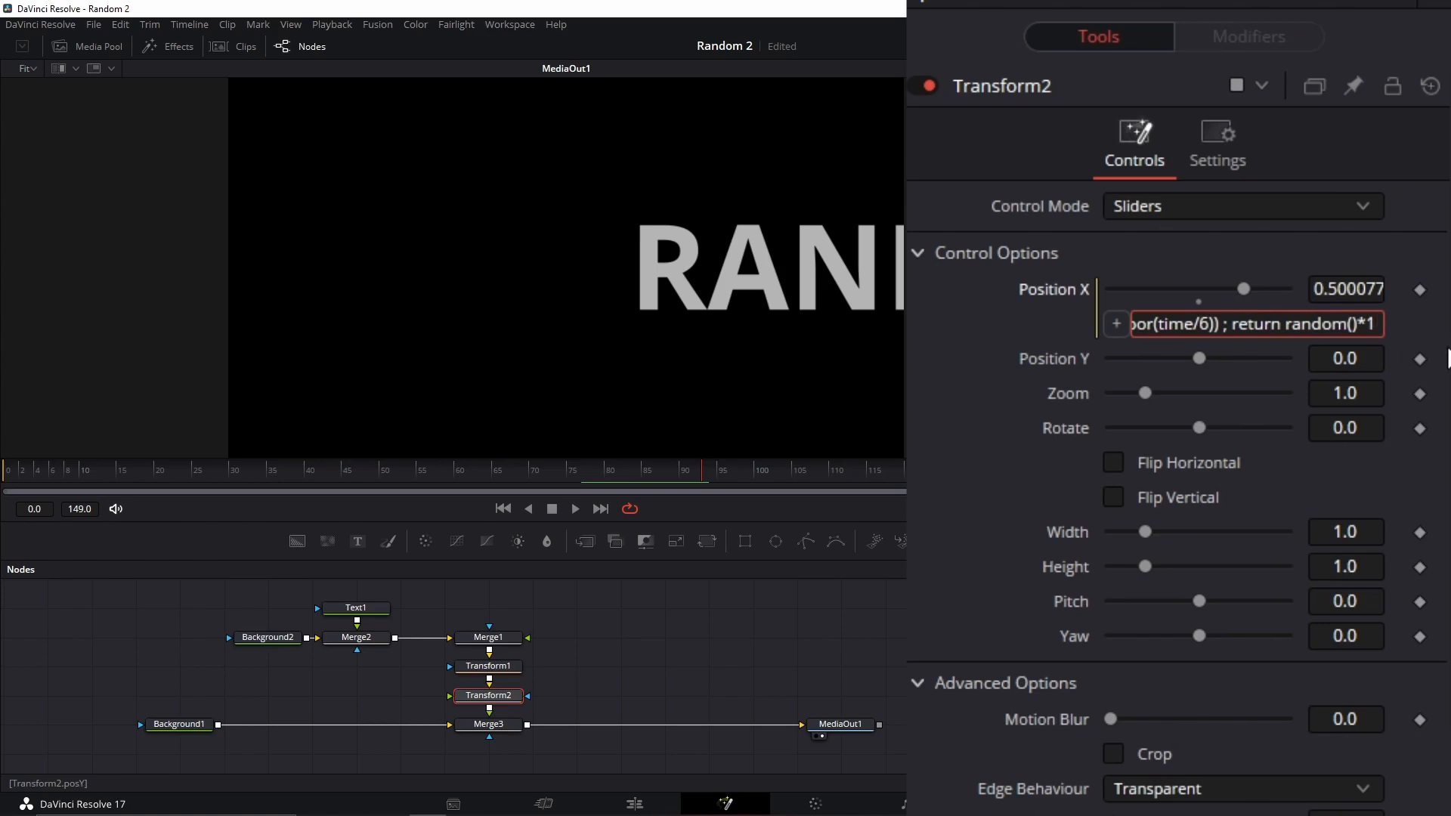
pyautogui.write('-')
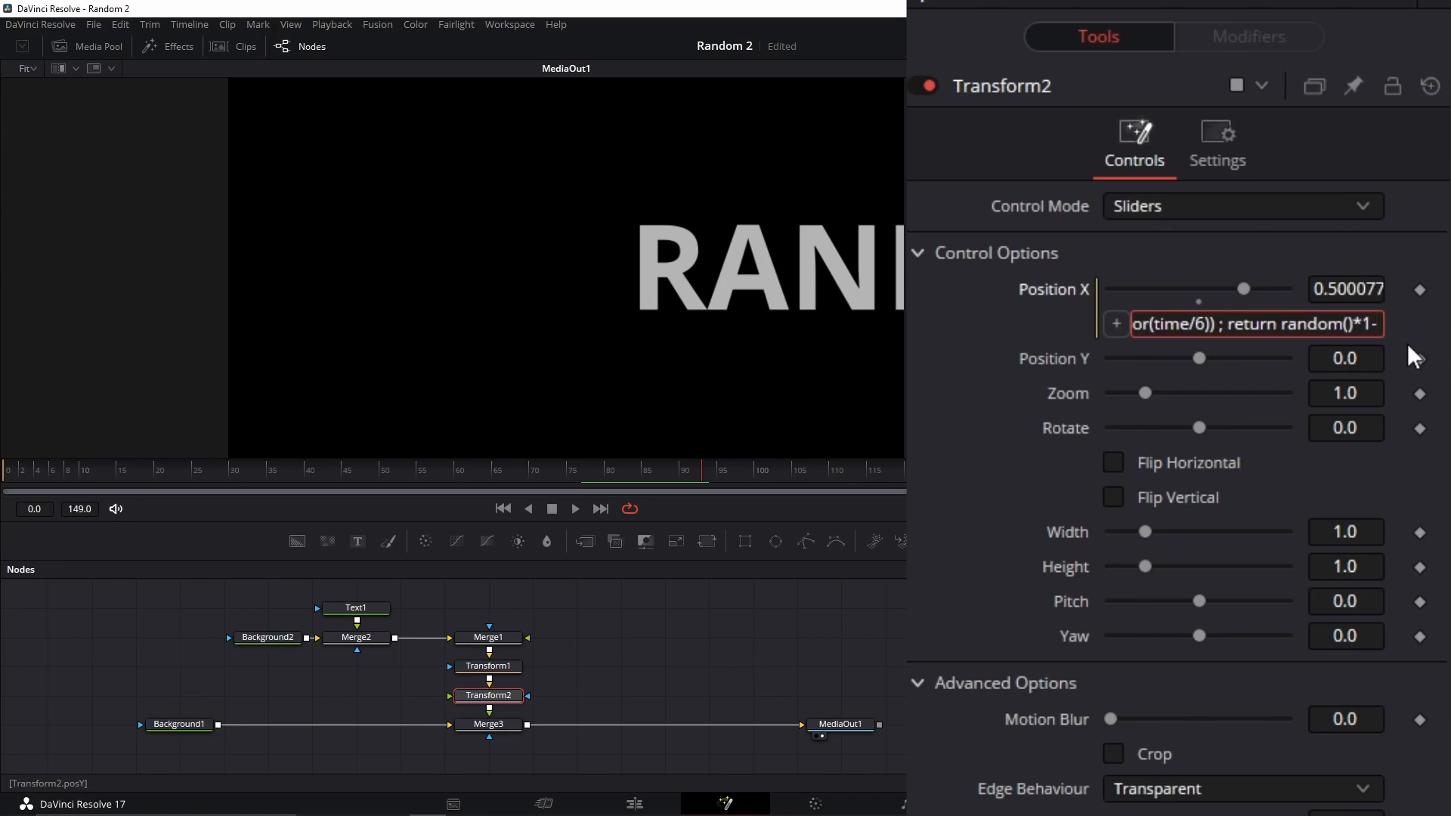
pyautogui.write('0.3')
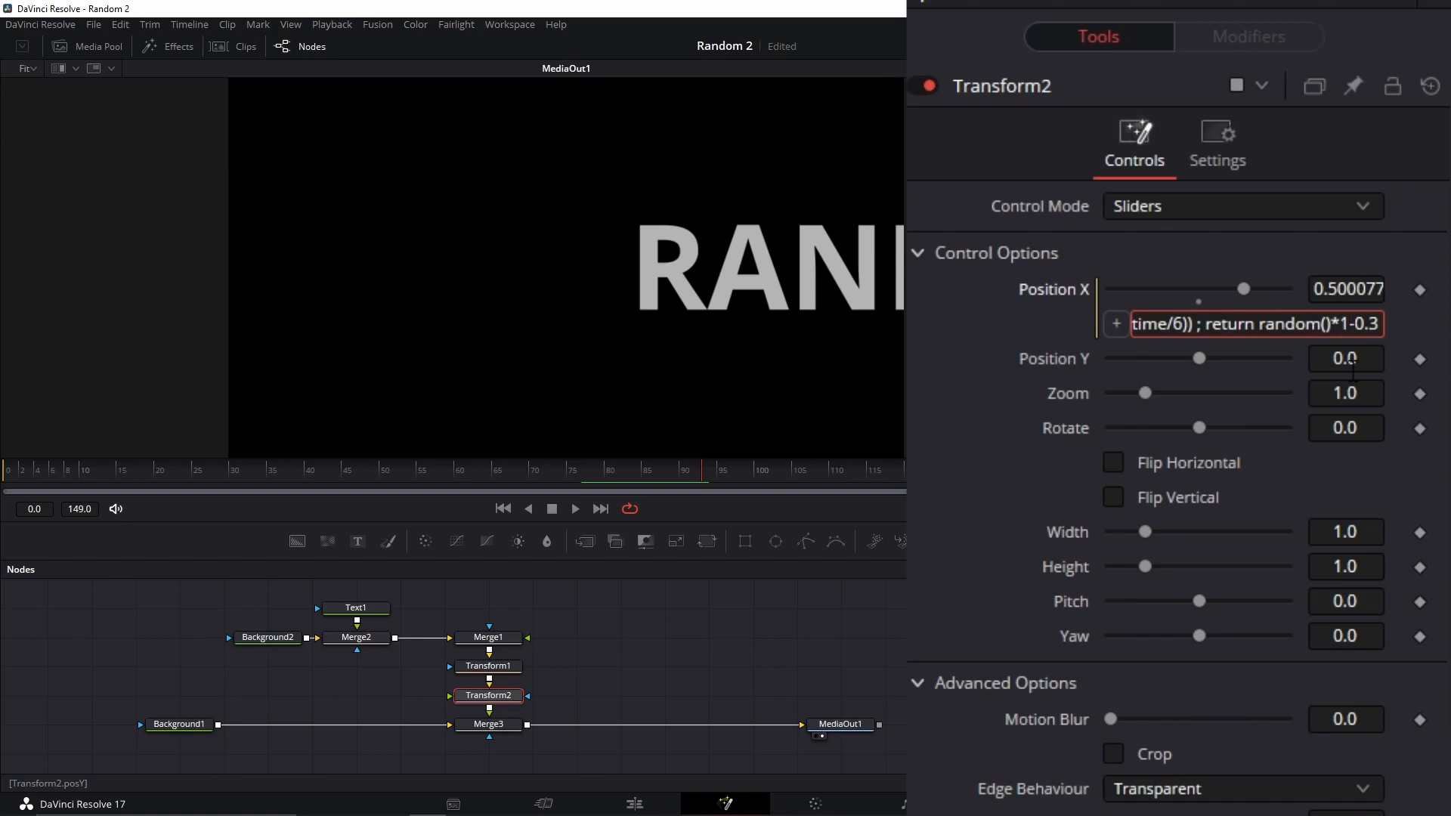
pyautogui.press('Left')
pyautogui.press('Left')
pyautogui.press('Left')
pyautogui.press('Left')
pyautogui.press('BackSpace')
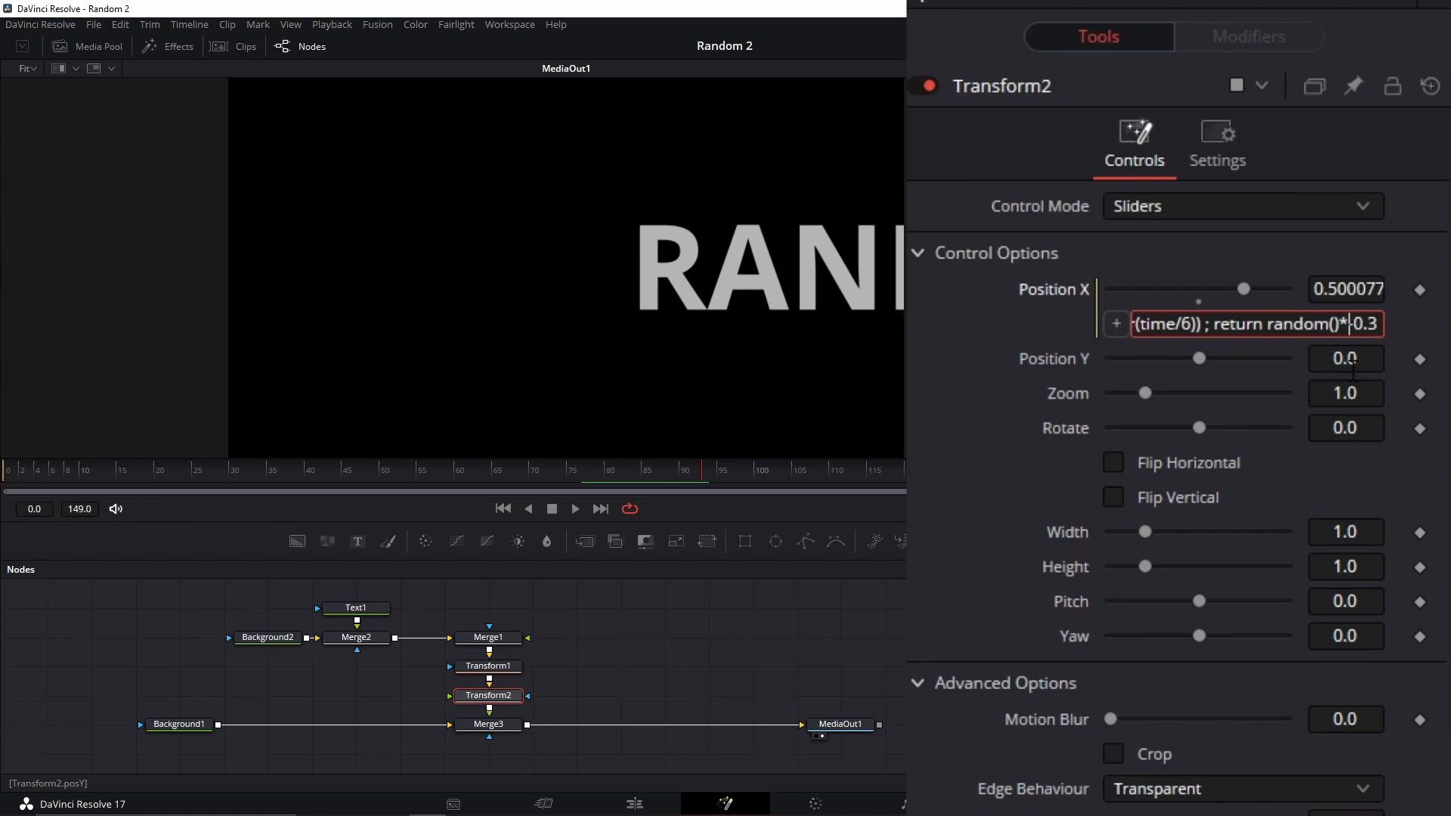
pyautogui.write('0.6')
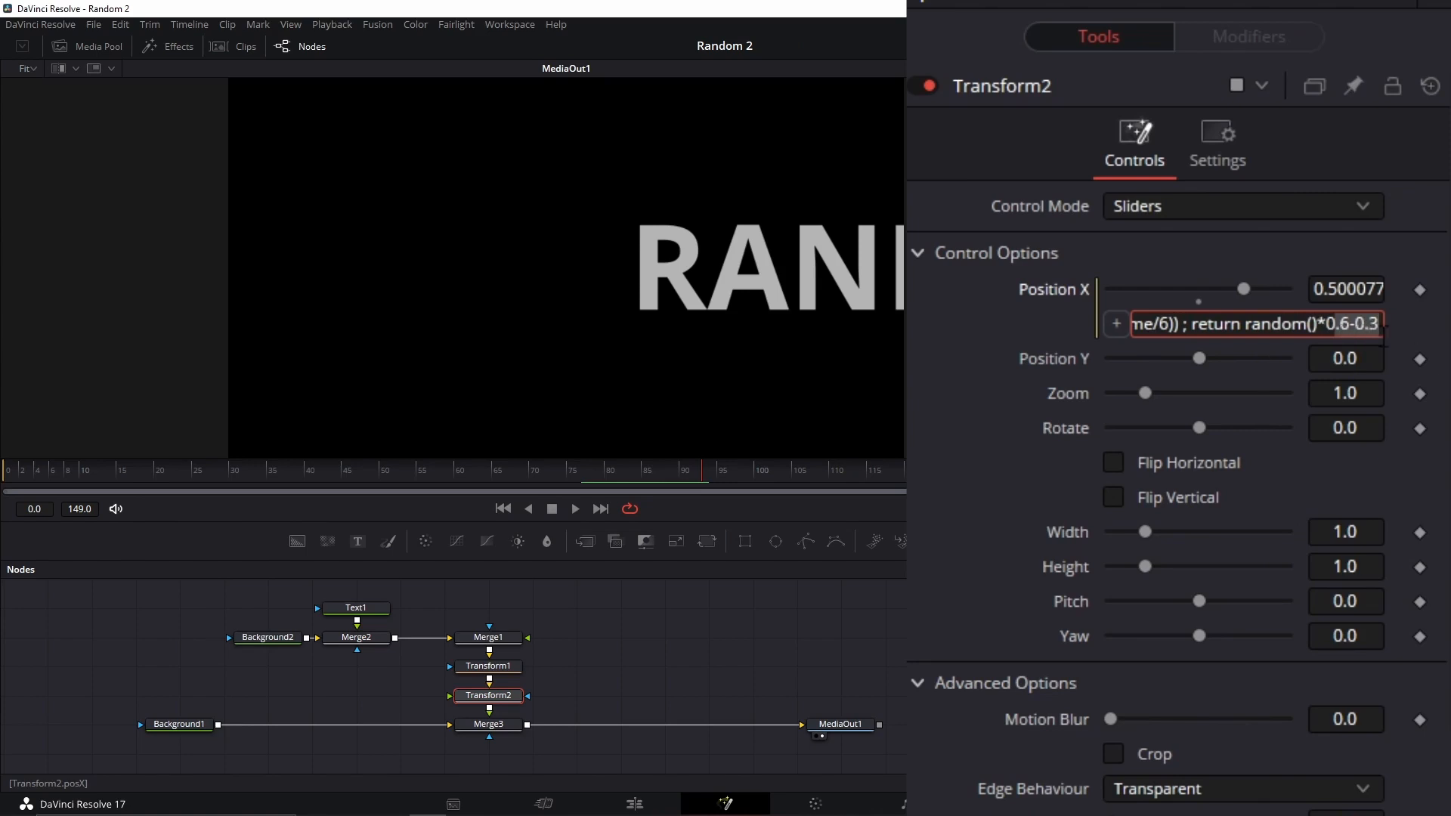
pyautogui.press('Return')
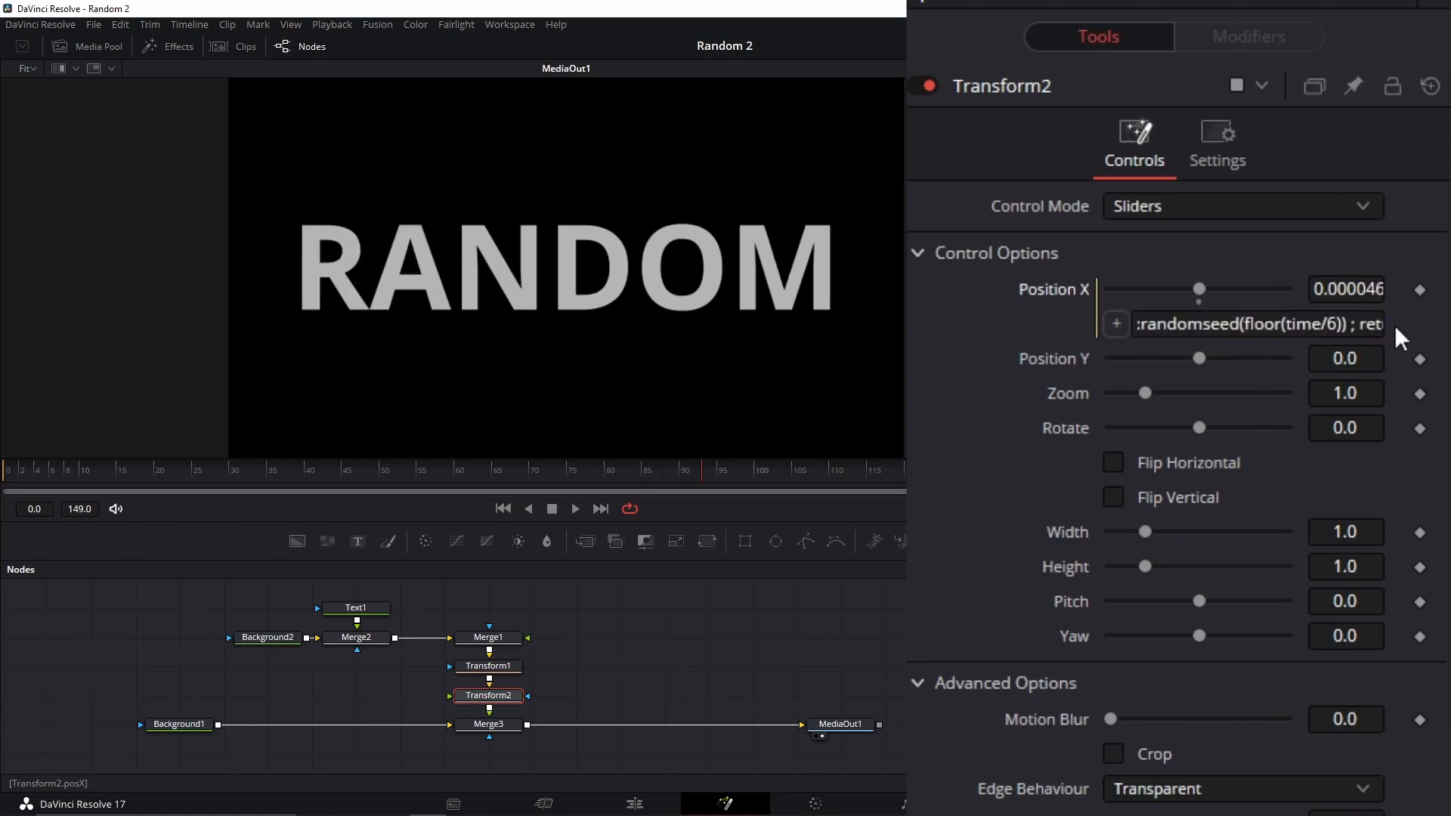
# Remove the -0.3 from the end of Transform2's Position X expression and preview the animation
pyautogui.click(1380, 325)
pyautogui.moveTo(1357, 324); pyautogui.dragTo(1394, 329)
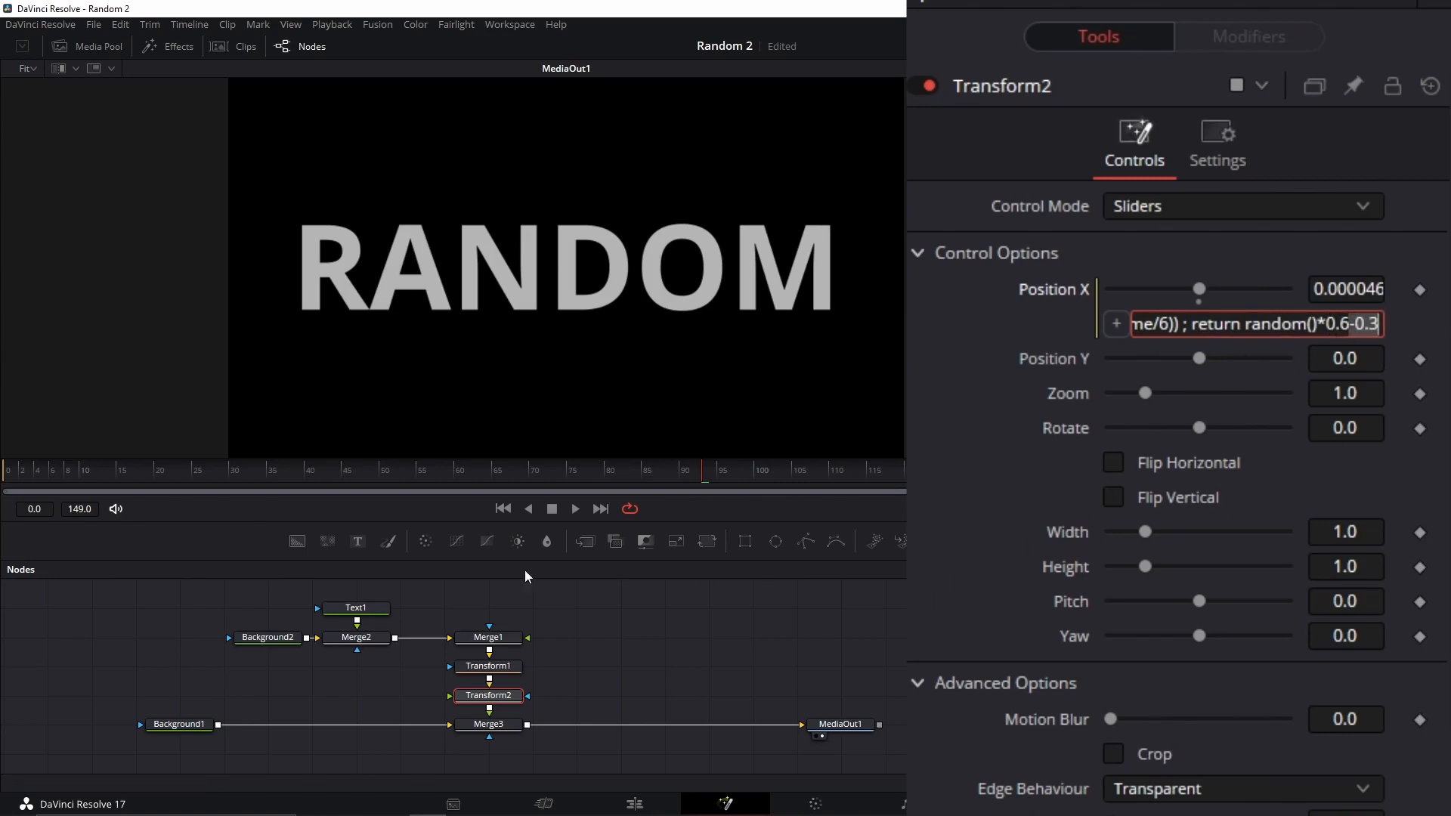
pyautogui.click(137, 474)
pyautogui.press('BackSpace')
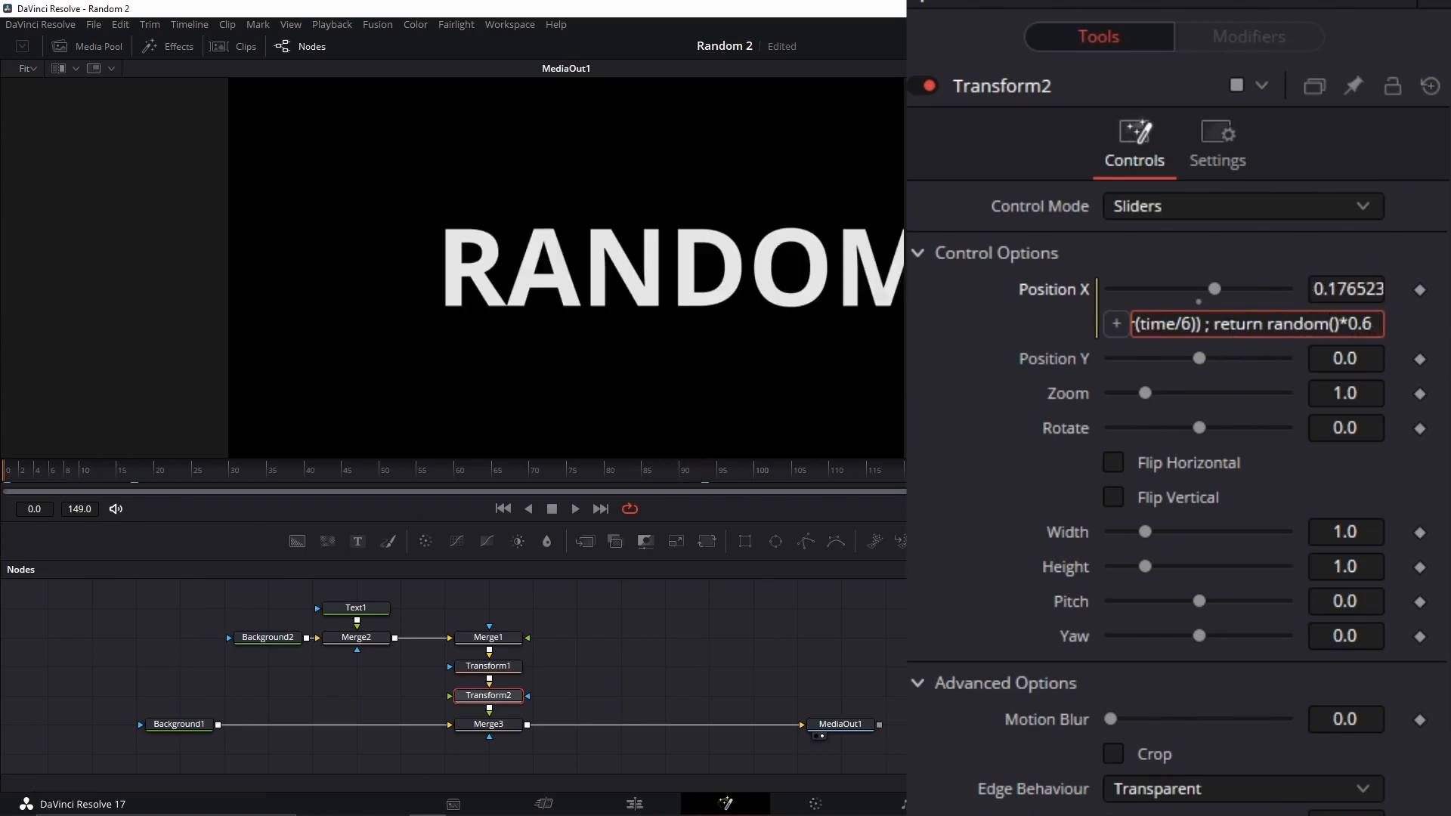
pyautogui.press('Return')
pyautogui.press('space')
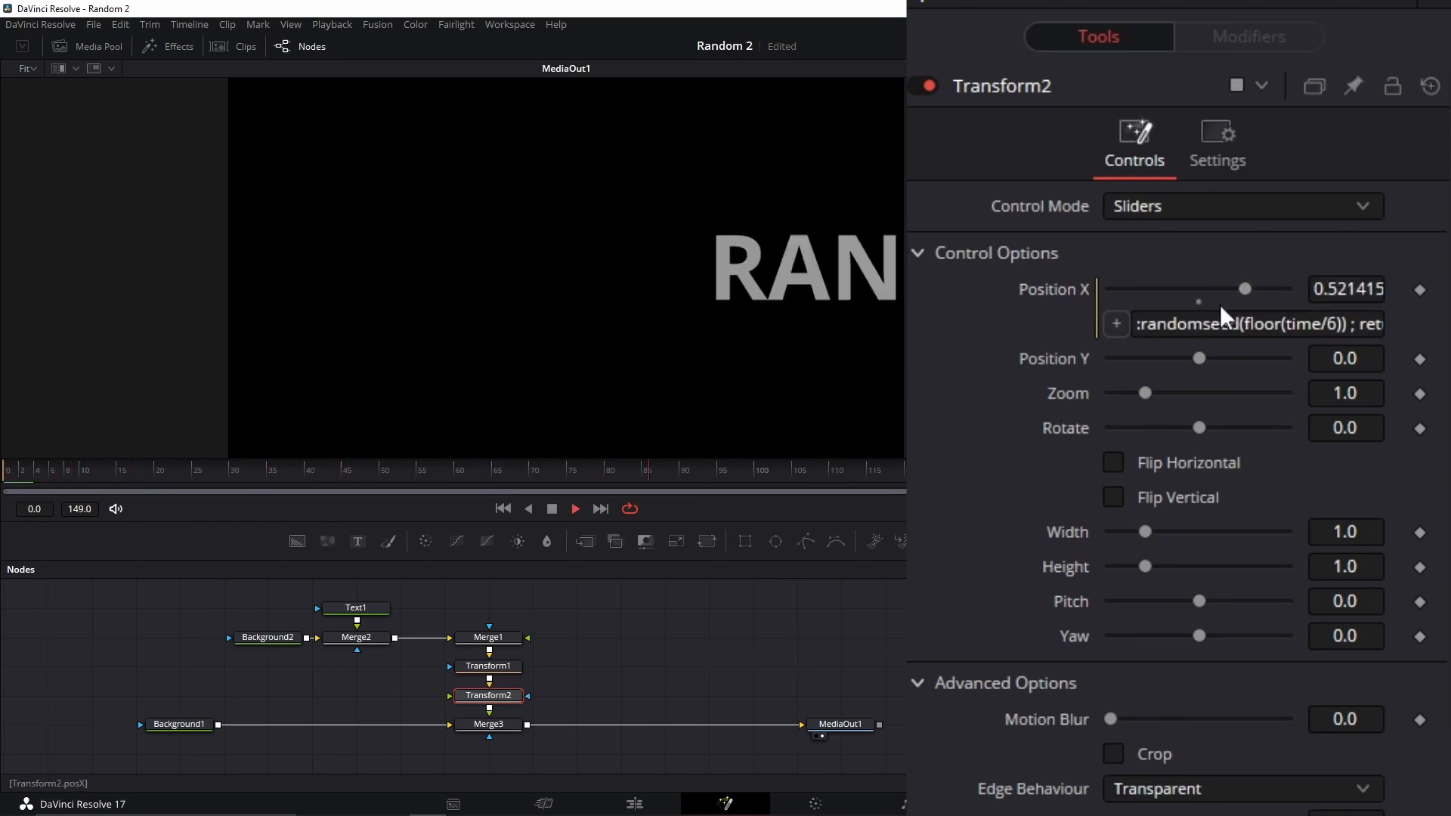
pyautogui.press('space')
# Restore the -0.3 at the end of Transform2's Position X expression
pyautogui.click(1349, 325)
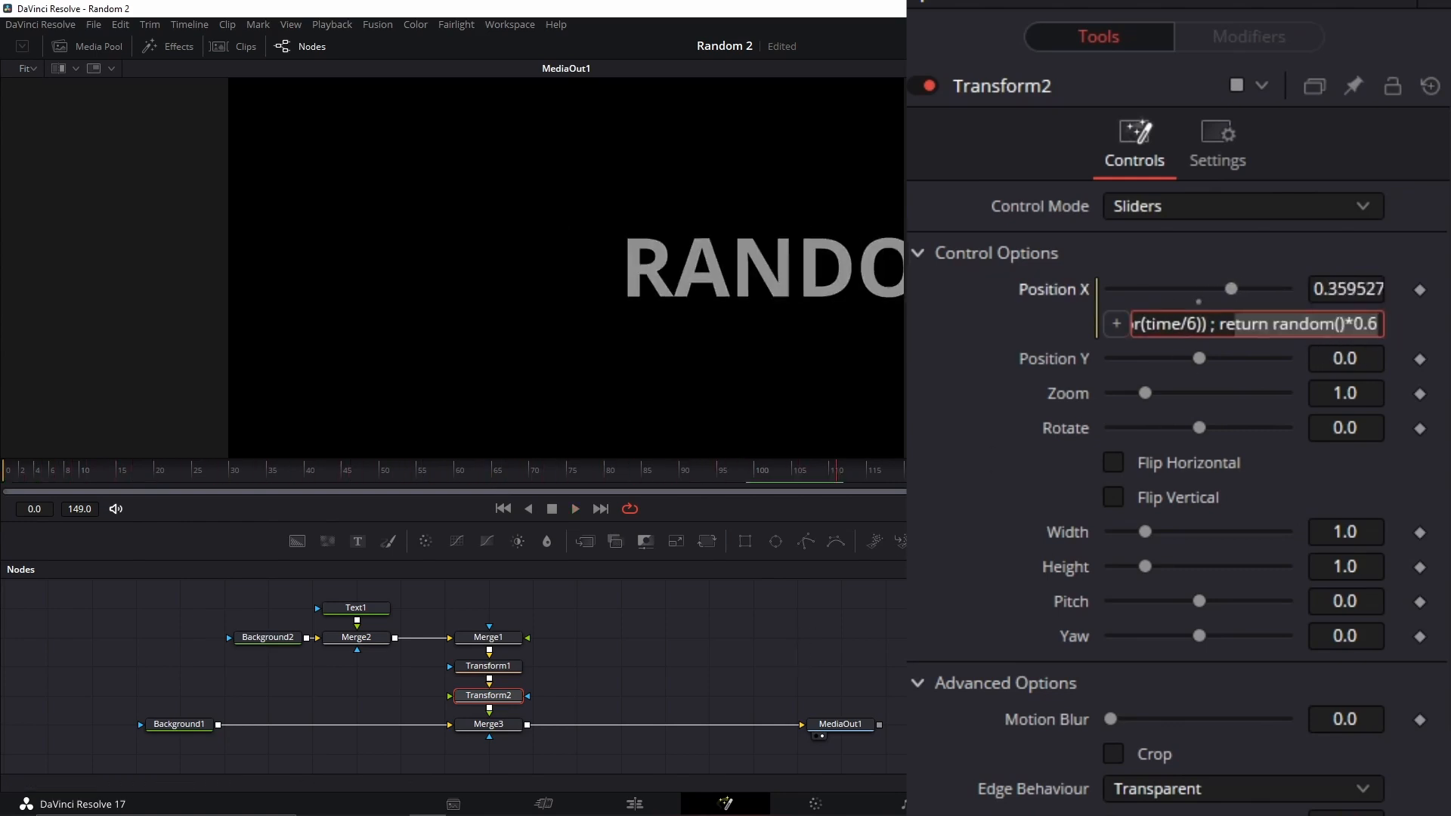
pyautogui.click(1406, 329)
pyautogui.moveTo(1369, 325); pyautogui.dragTo(1403, 328)
pyautogui.write('-0.3')
pyautogui.press('Return')
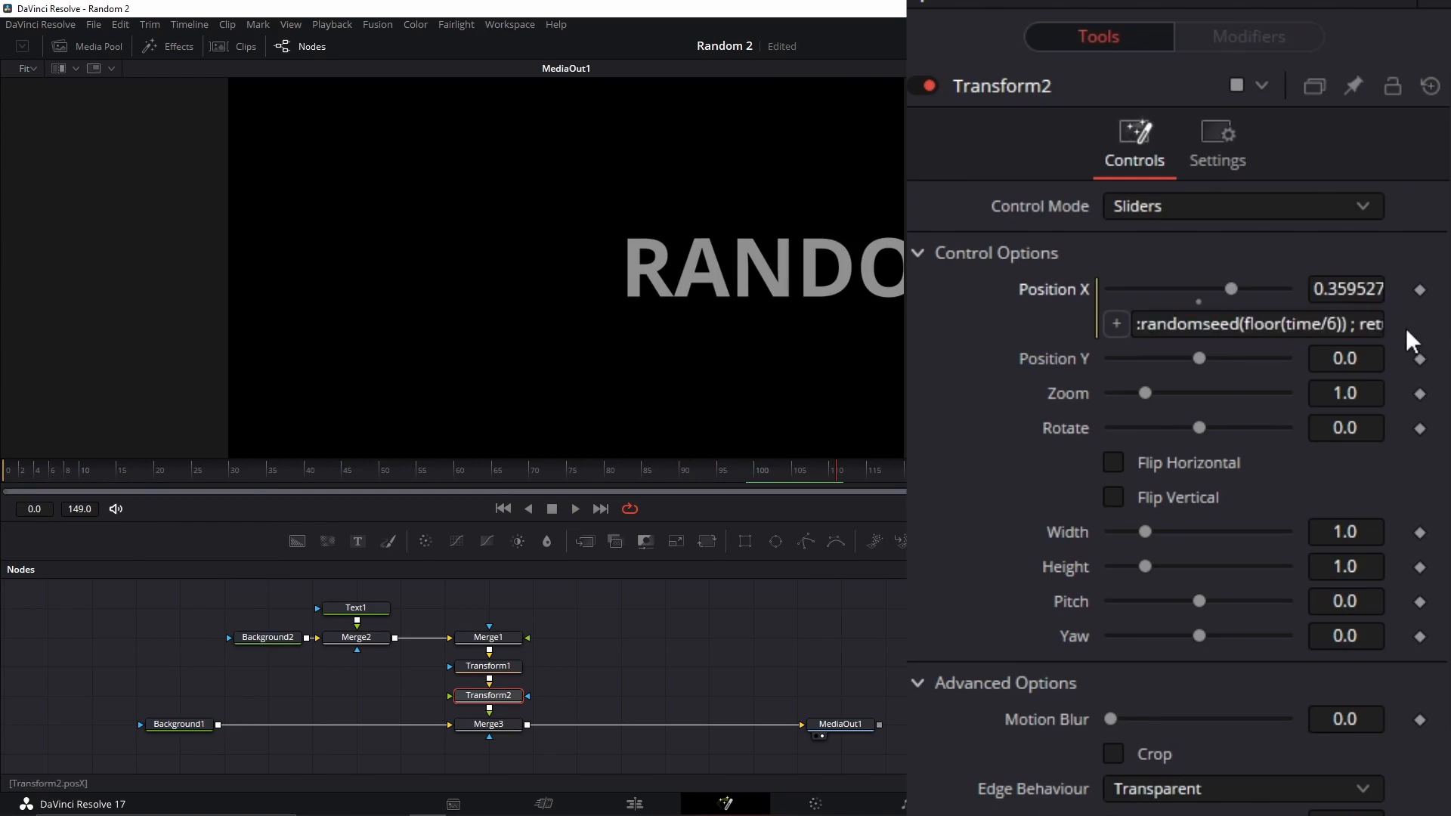
# Play back the animation from the first frame to check the text's random horizontal movement
pyautogui.click(895, 578)
pyautogui.click(3, 476)
pyautogui.press('space')
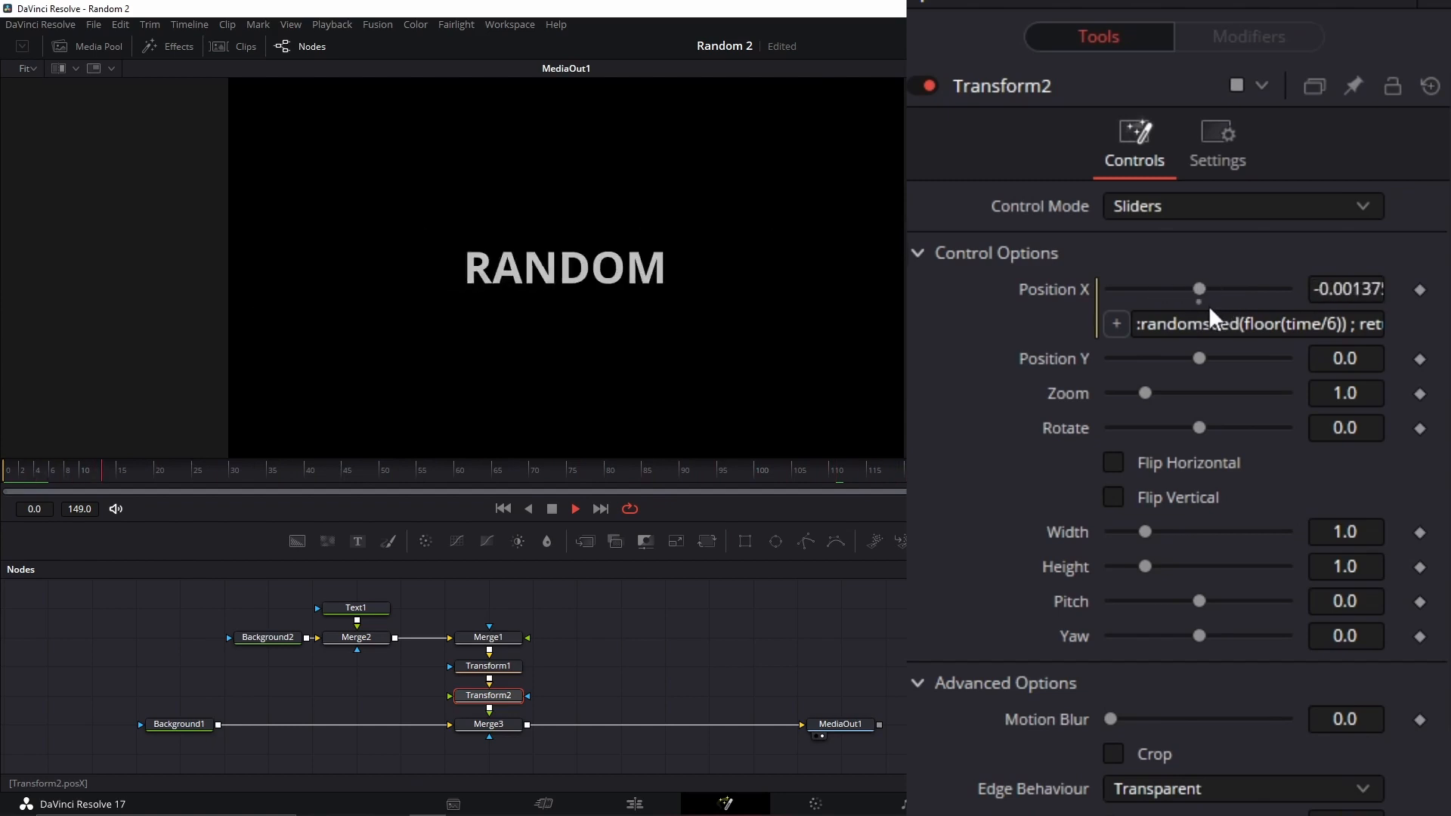
pyautogui.press('space')
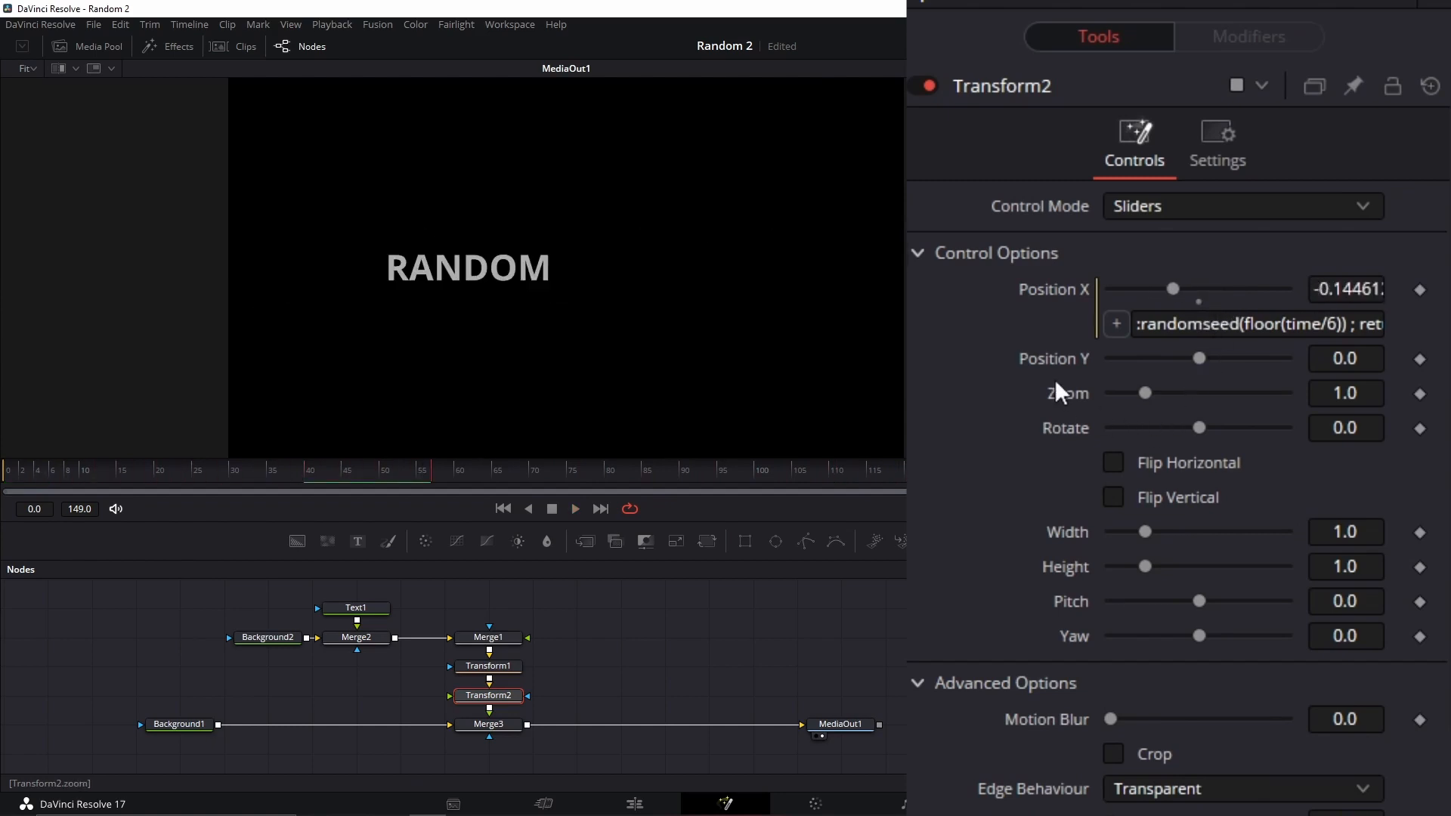
# Add an expression to Transform2's Position Y, reusing Position X's formula :randomseed(floor(time/6)) ; return random()*0.6-0.3
pyautogui.click(1202, 325)
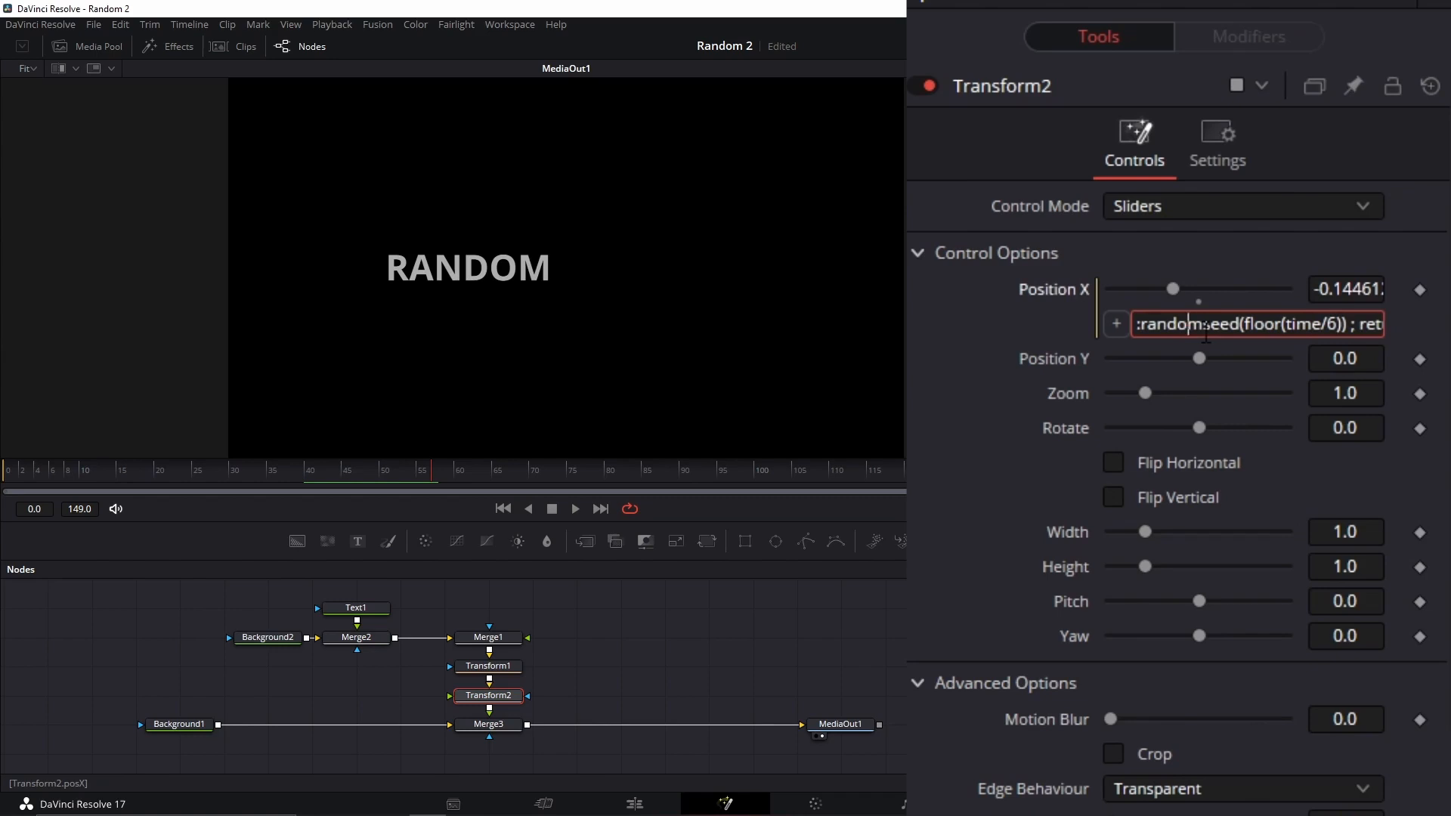
pyautogui.press('End')
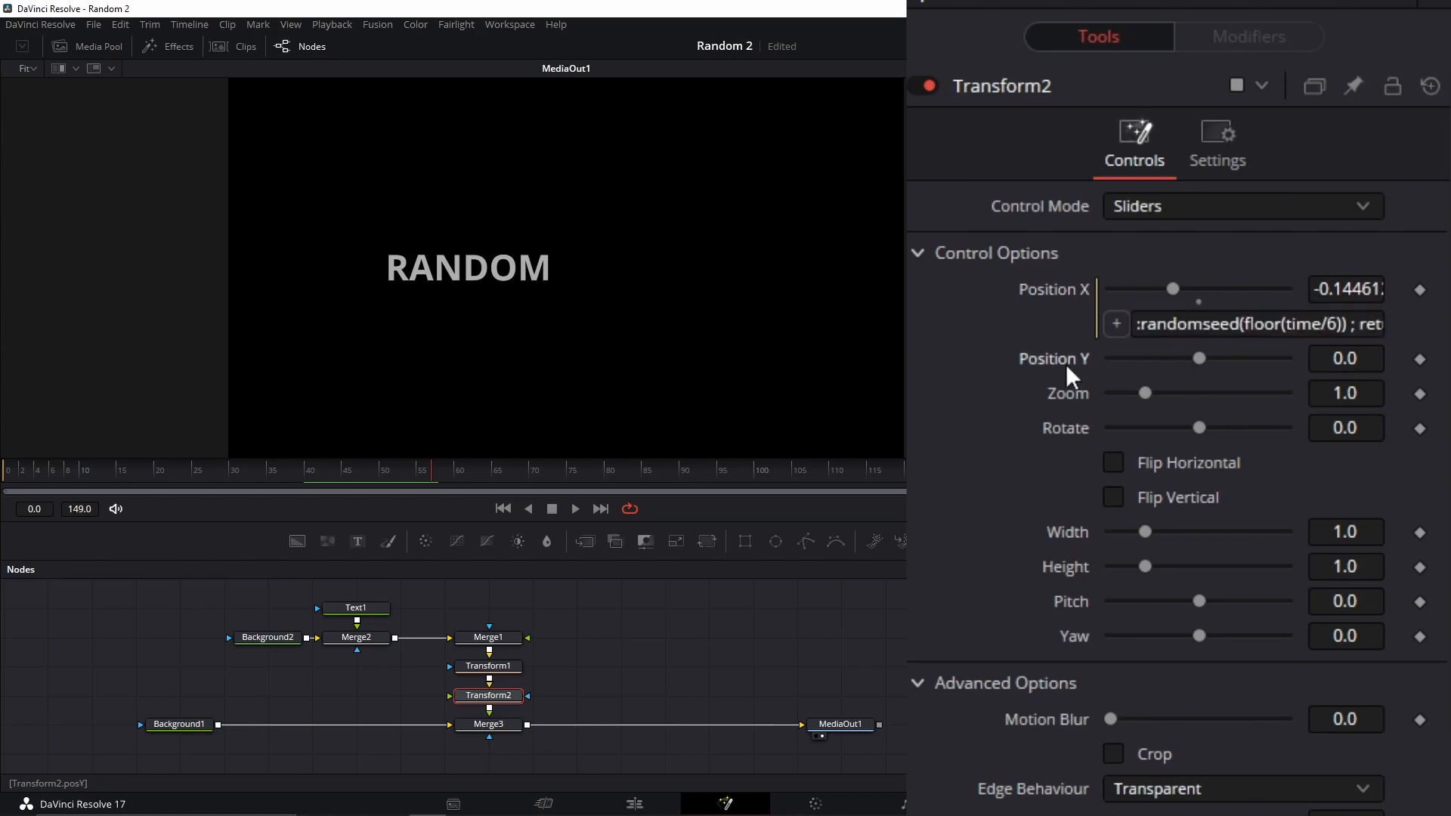
pyautogui.rightClick(1066, 364)
pyautogui.click(1160, 684)
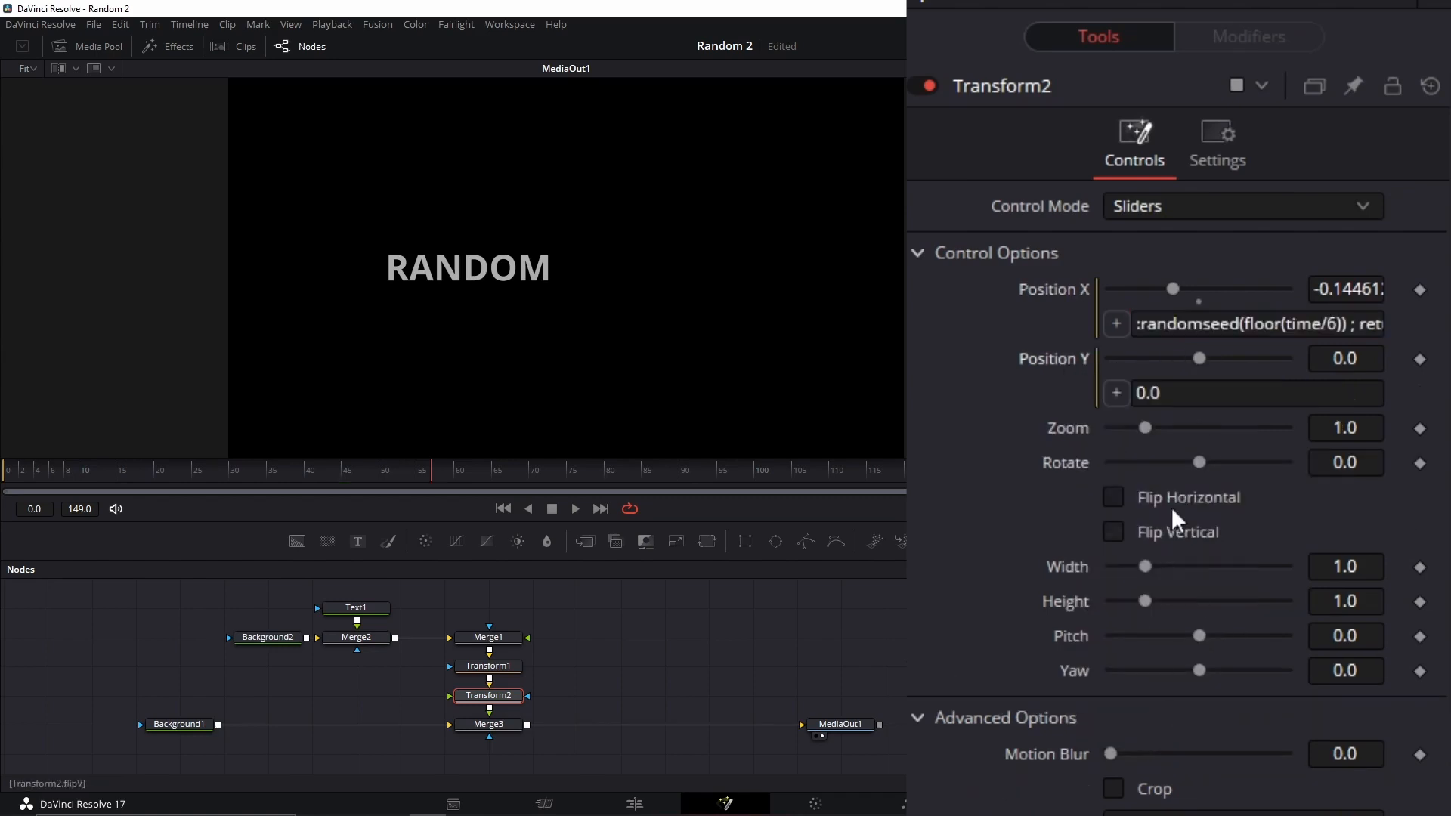
pyautogui.click(1133, 394)
pyautogui.write(':randomseed(floor(time/6)) ; return random()*0.6-0.3')
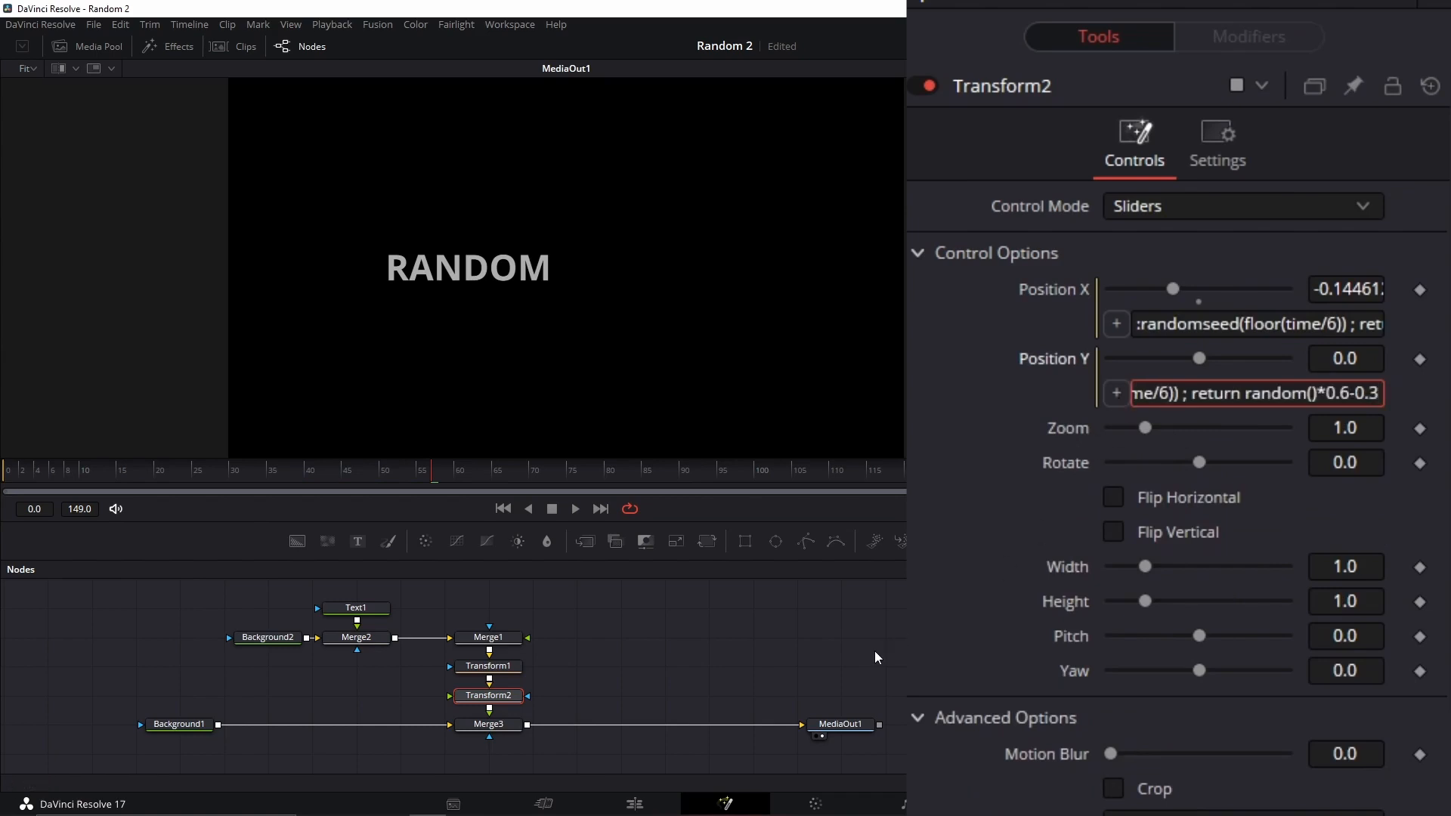
pyautogui.press('Return')
# Play back the animation to check how the text moves with expressions on both Position X and Position Y
pyautogui.press('space')
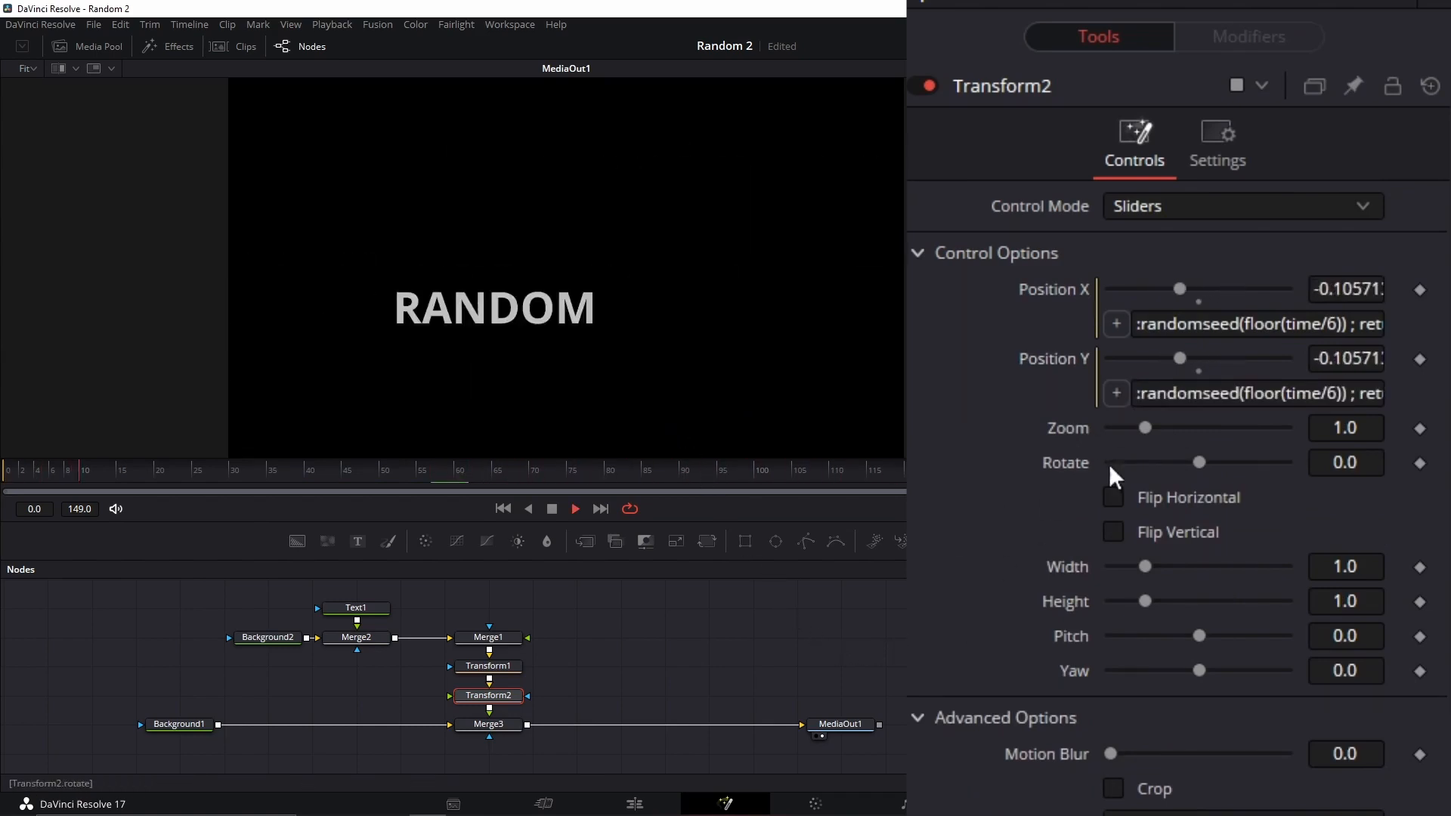
pyautogui.press('space')
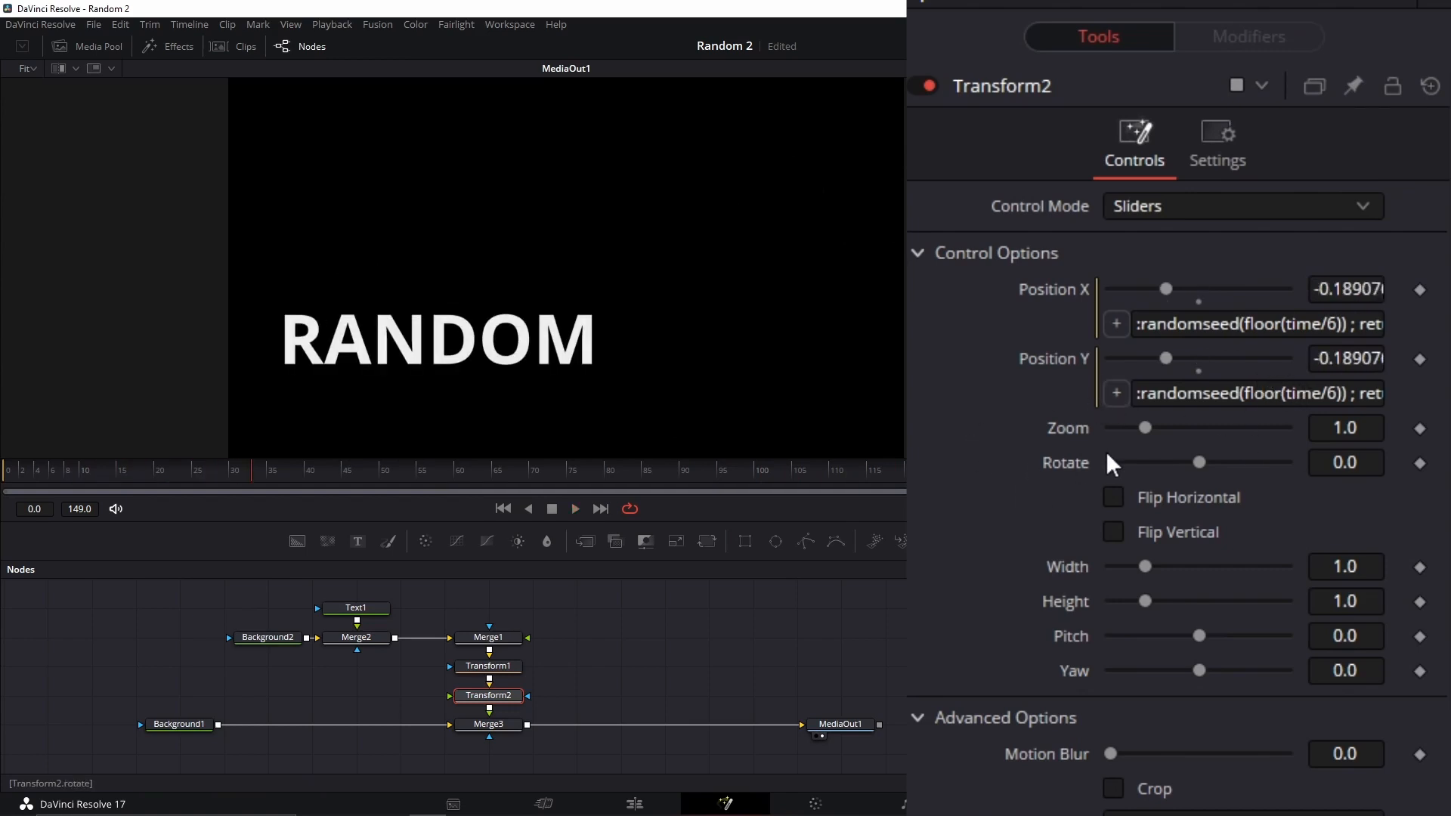
pyautogui.press('space')
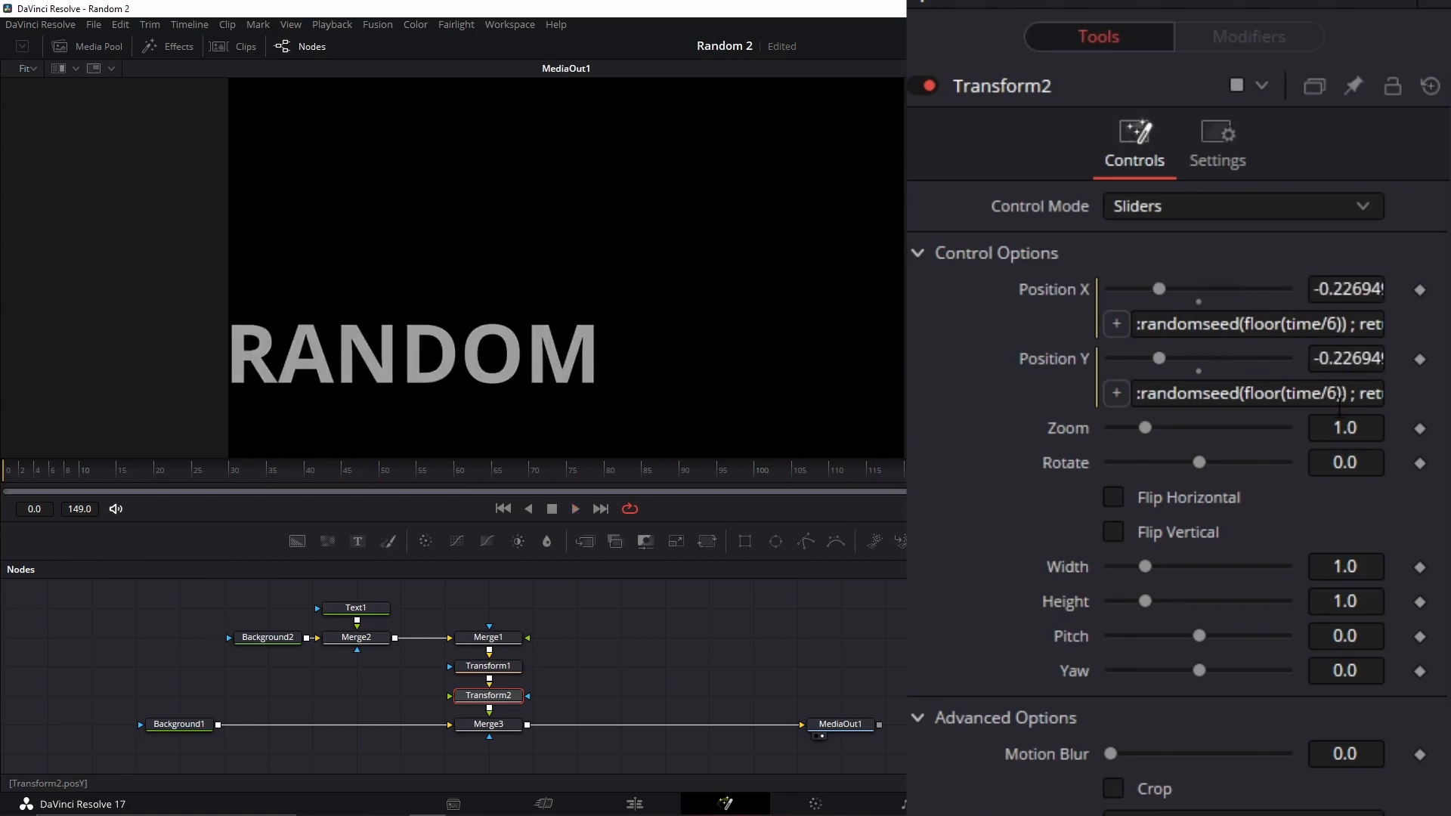
# Change the time divisor in Transform2's Position Y expression to 6.3 and preview the animation
pyautogui.click(1339, 394)
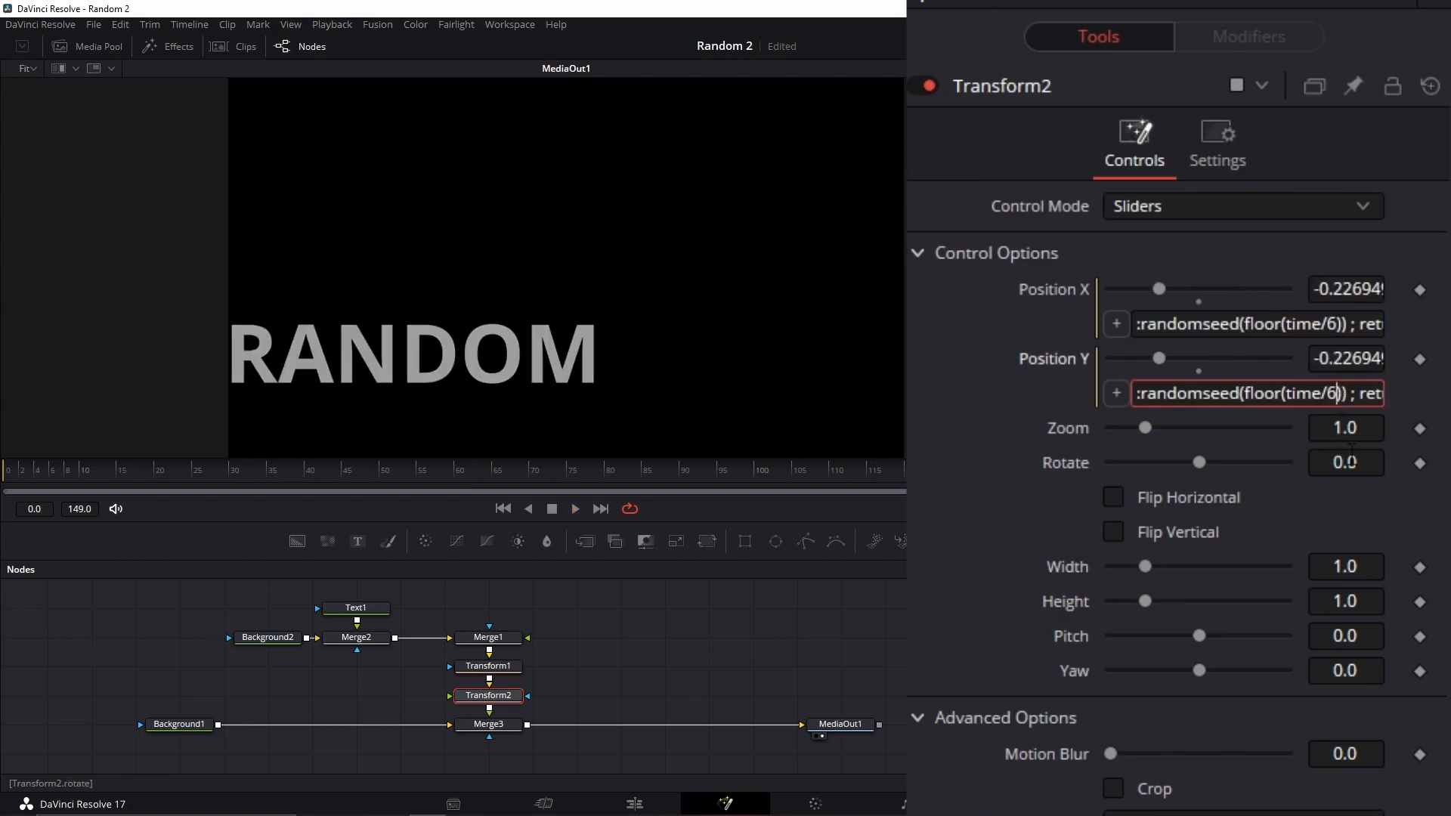
pyautogui.write('.3')
pyautogui.press('Return')
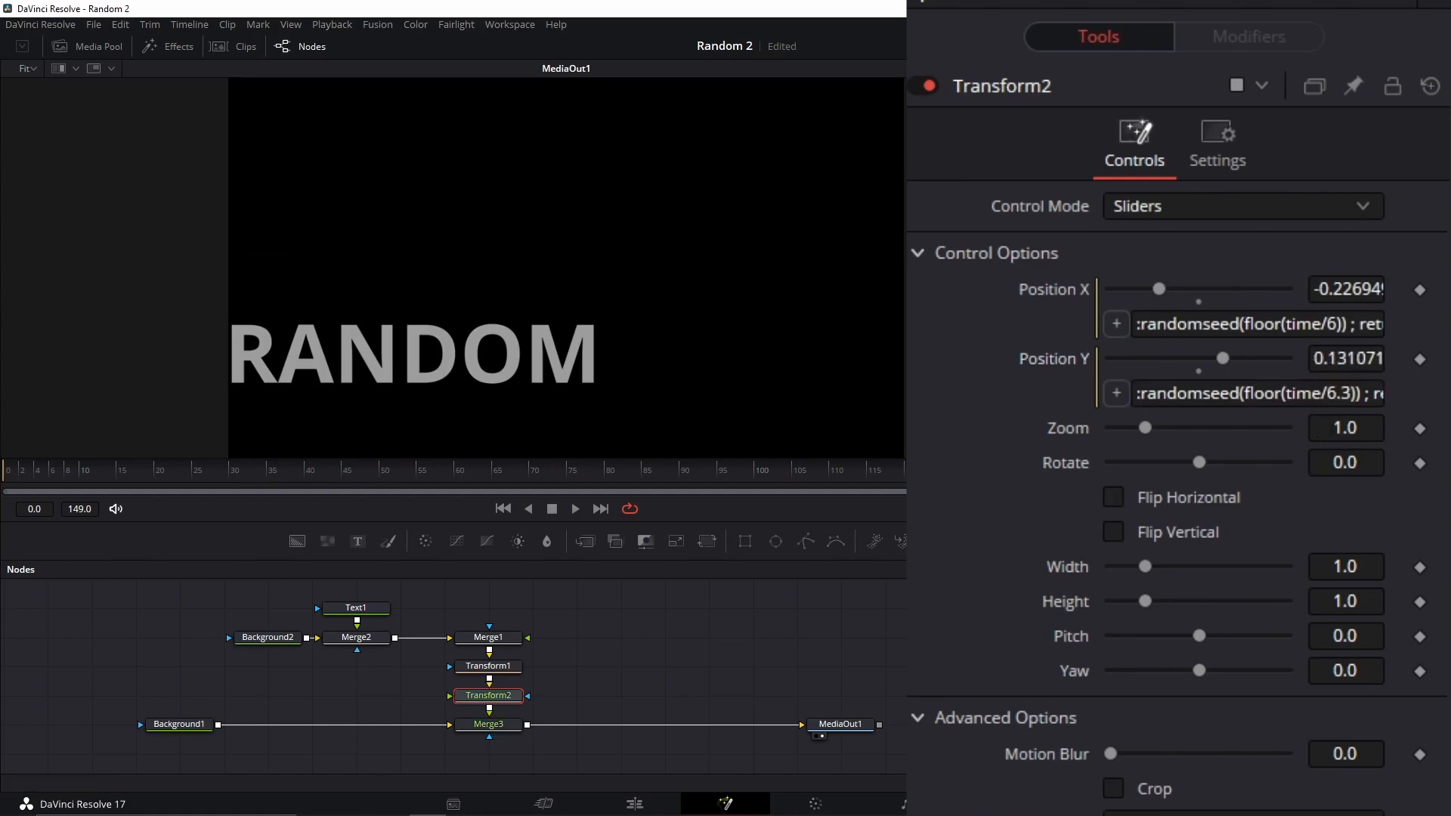
pyautogui.press('space')
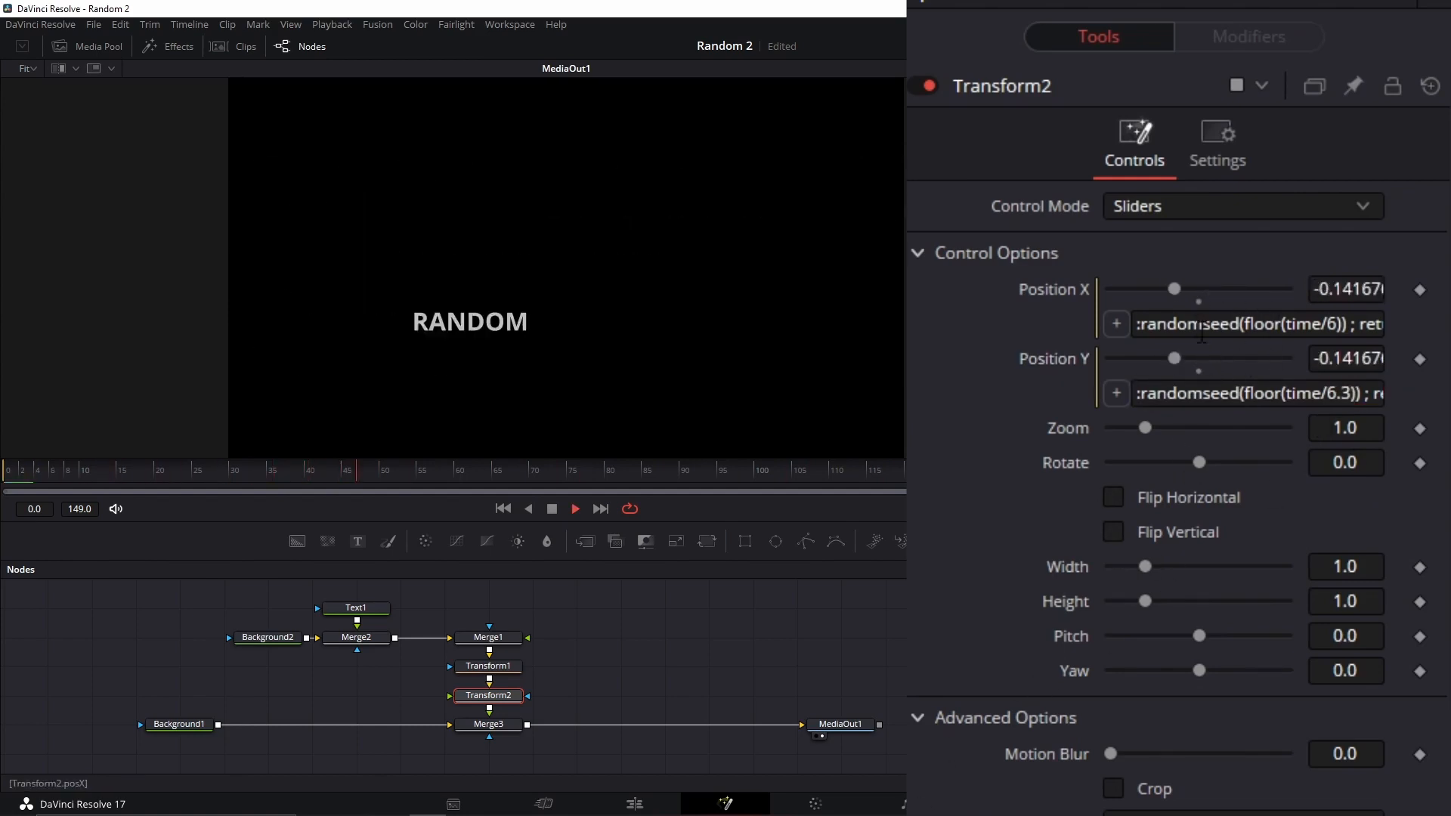